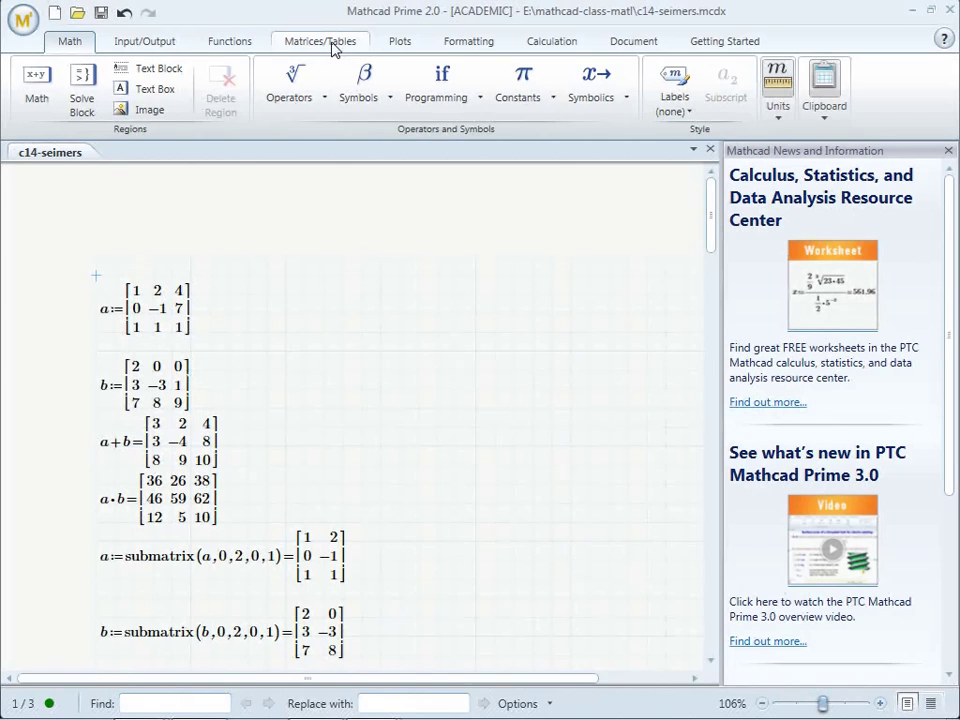
Start a definition of d beside matrix a with a blank matrix of 7 rows and 8 columns, placed fully on the page
click(334, 46)
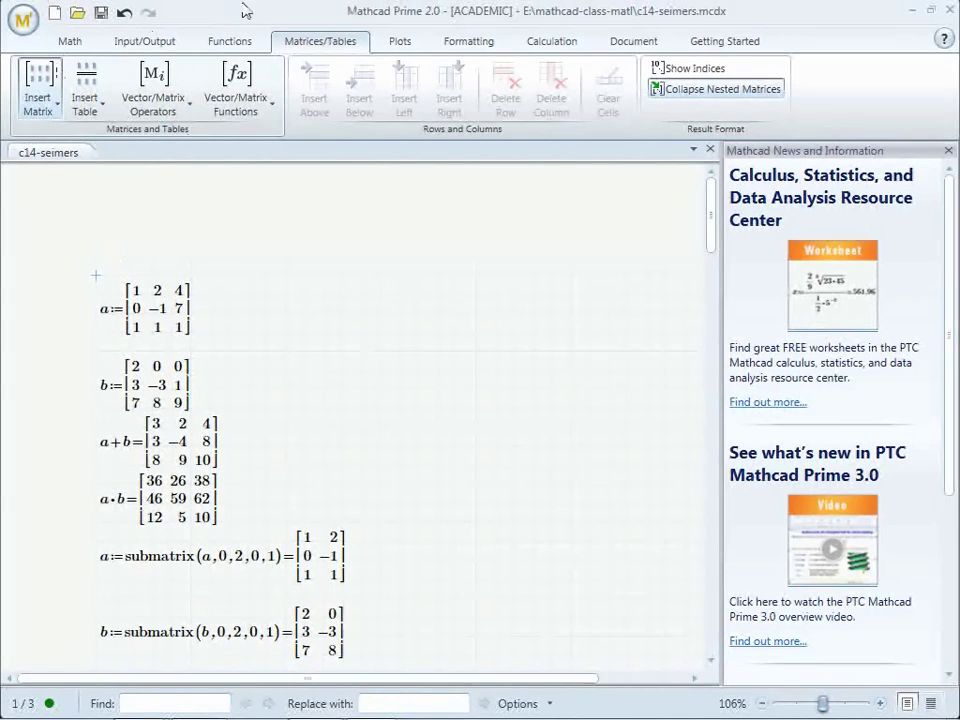
click(204, 322)
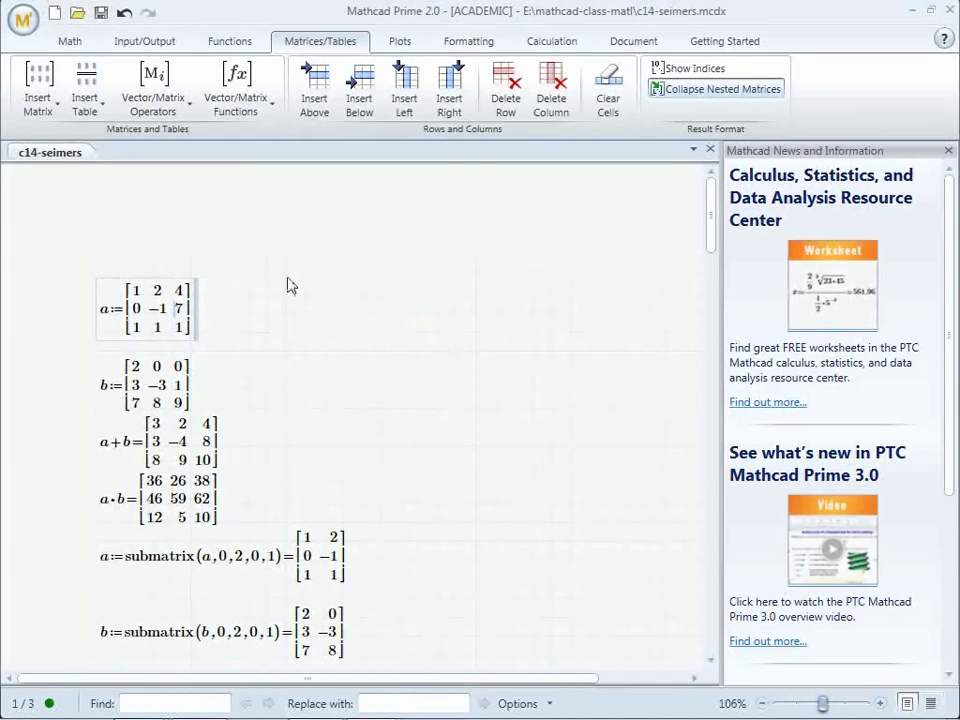
click(285, 313)
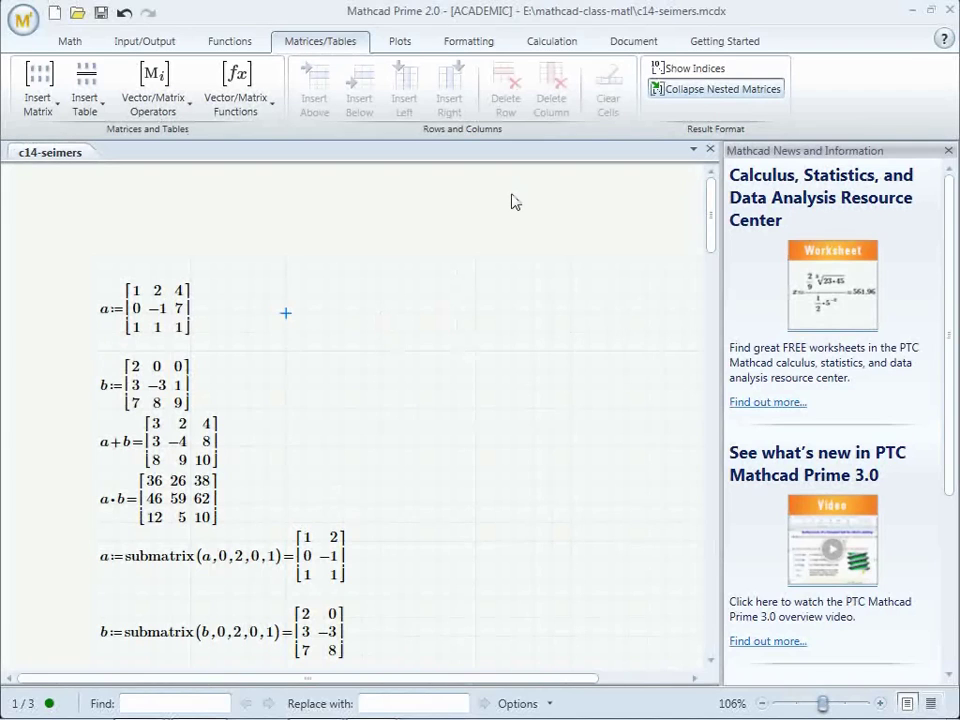
text(d:=)
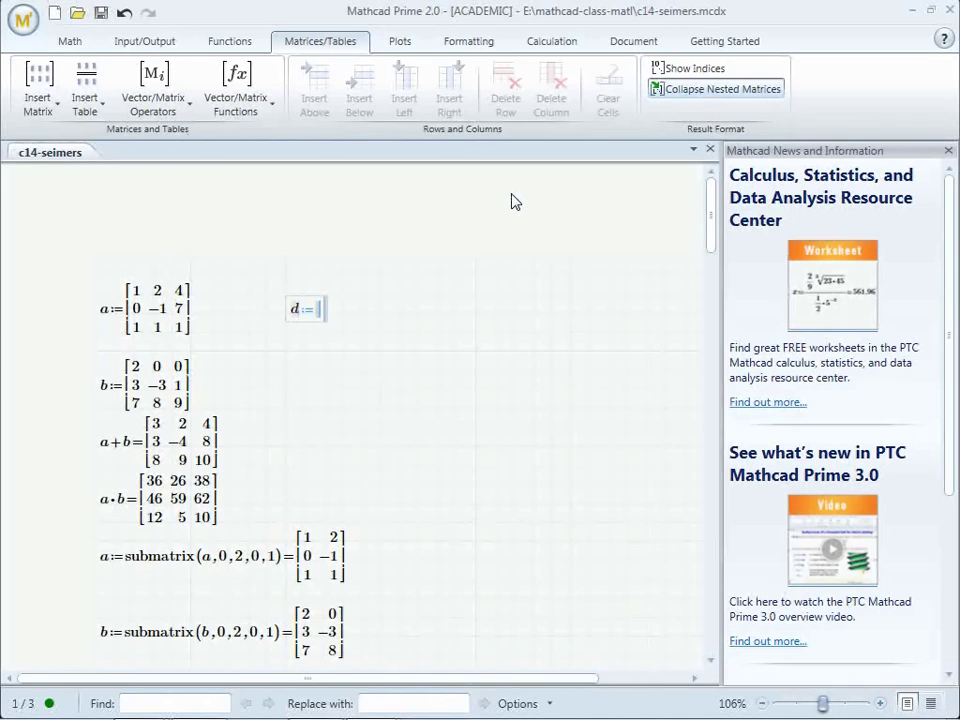
text(:)
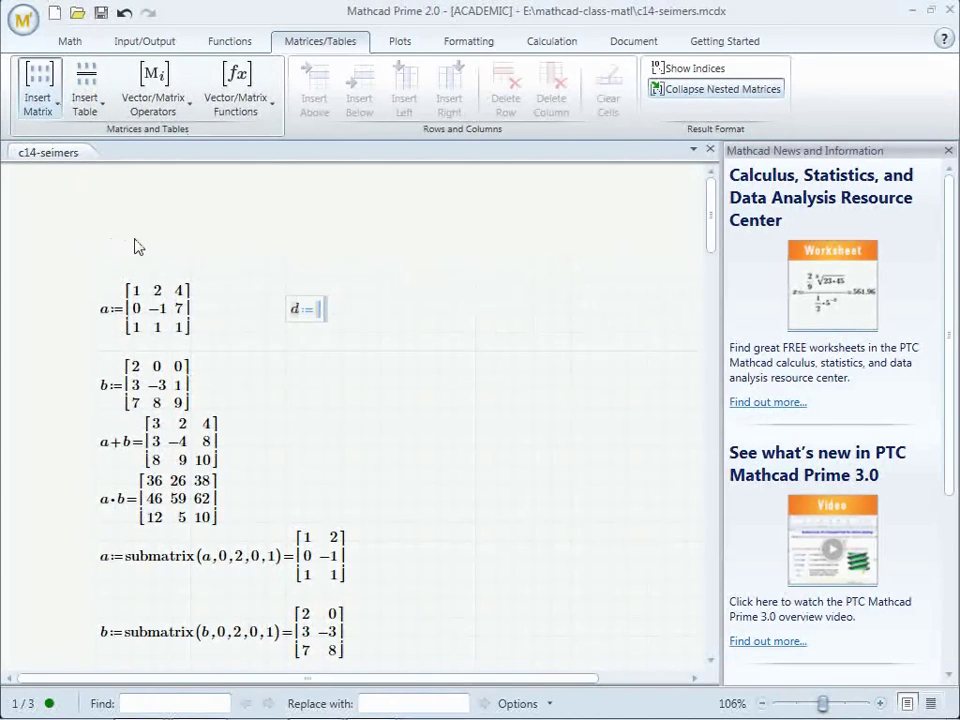
key(ctrl+m)
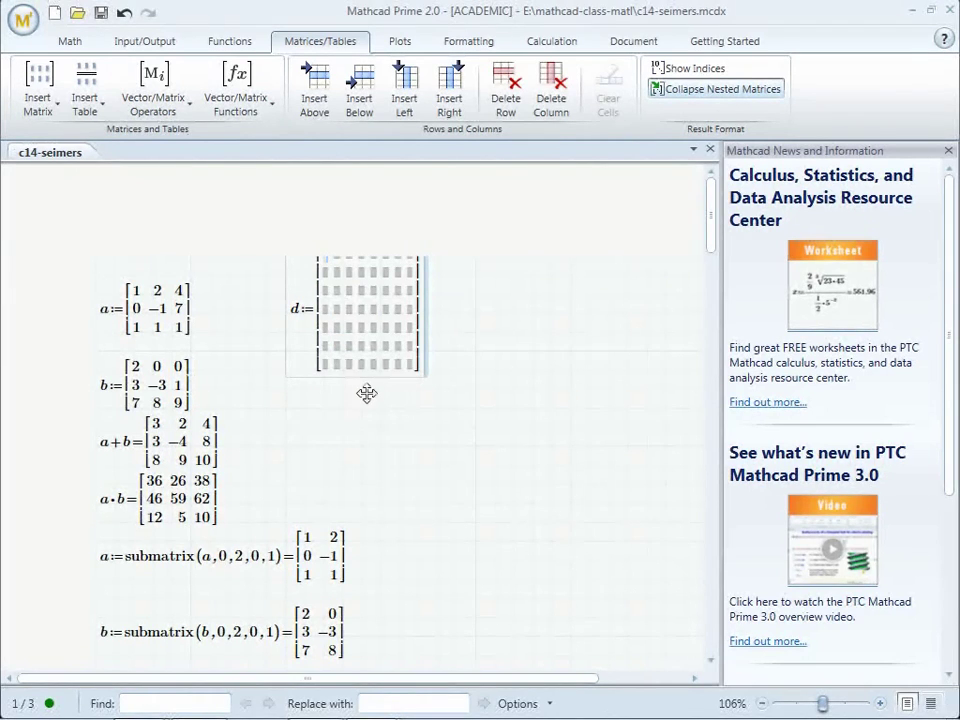
click(361, 399)
click(362, 403)
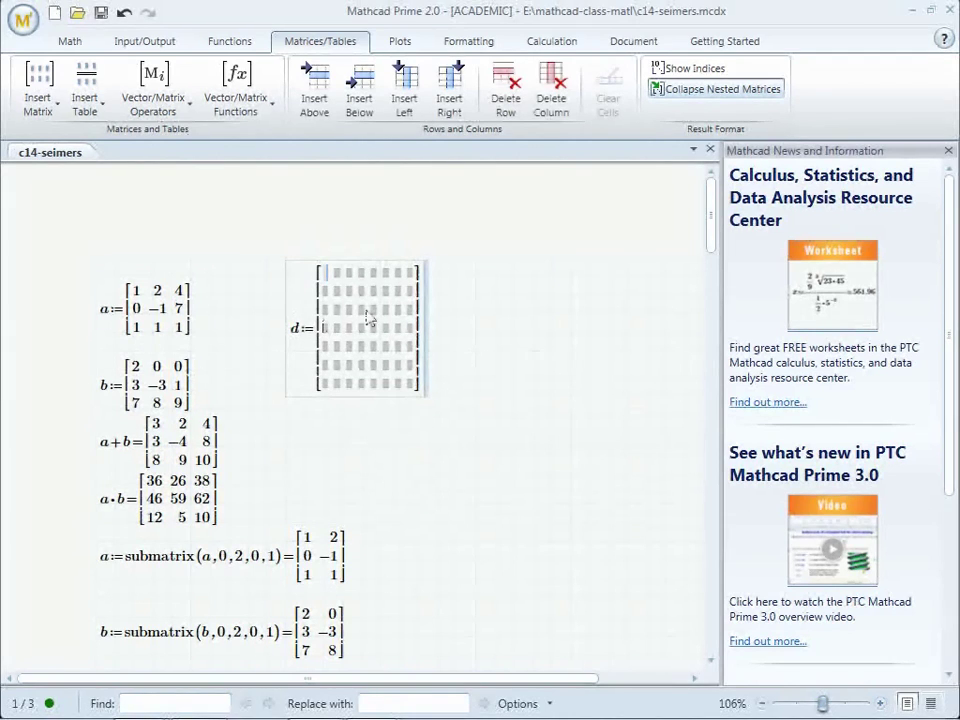
Fill the first six cells of matrix d's top row with 1, 2, 3, 4, 5 and 6
text(1)
key(Tab)
text(2)
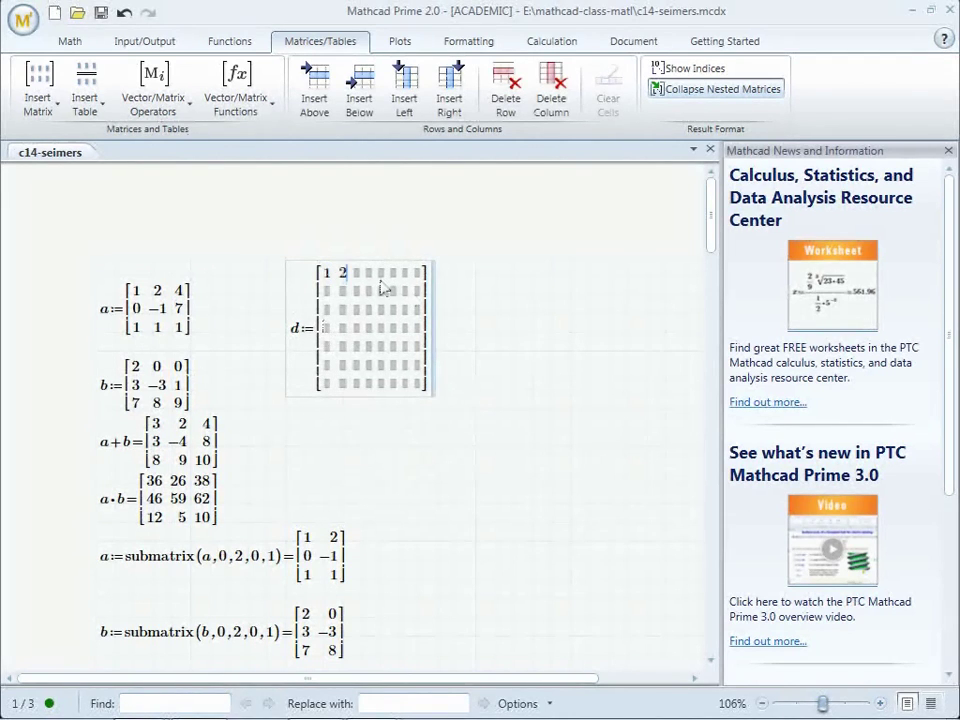
key(Tab)
text(3)
key(Tab)
text(4)
key(Tab)
text(5)
key(Tab)
text(6)
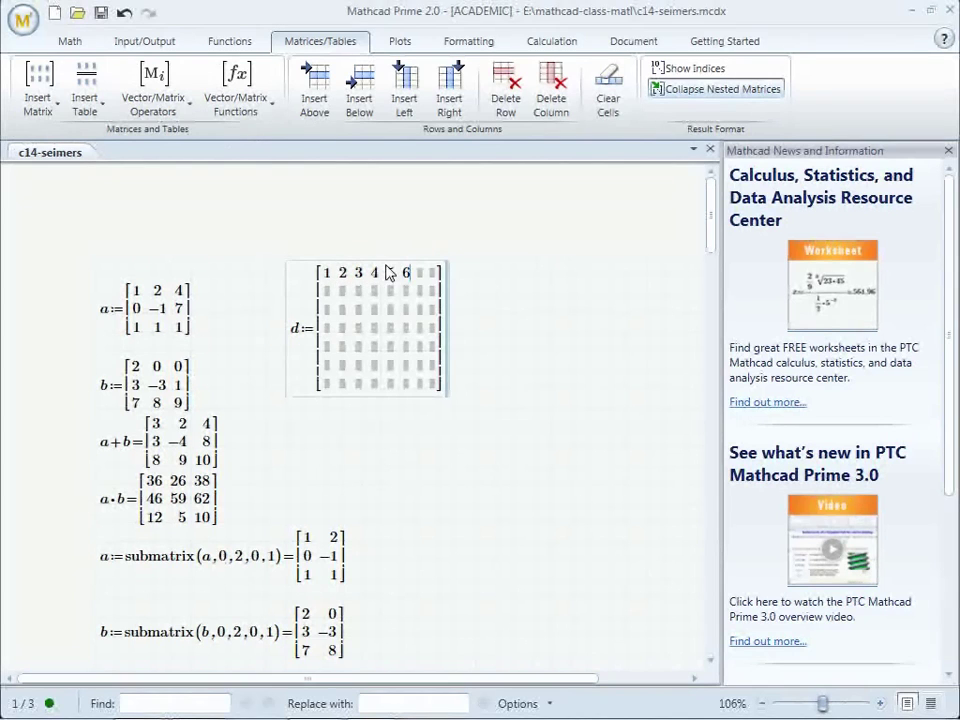
Find runif among the random number functions and insert it into the seventh cell of matrix d's first row
click(420, 274)
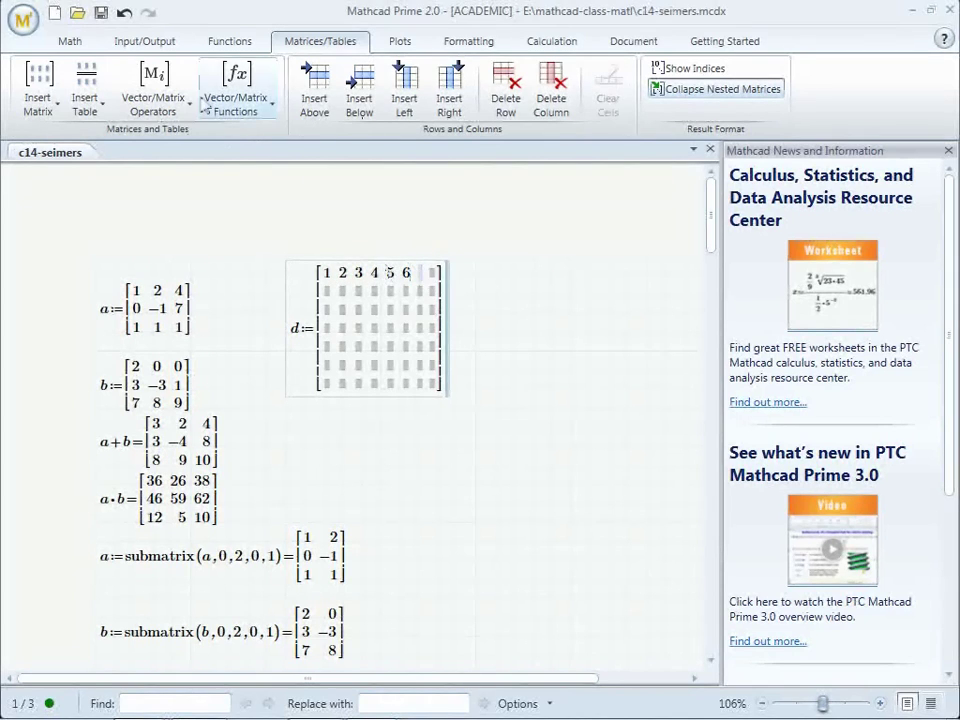
click(244, 43)
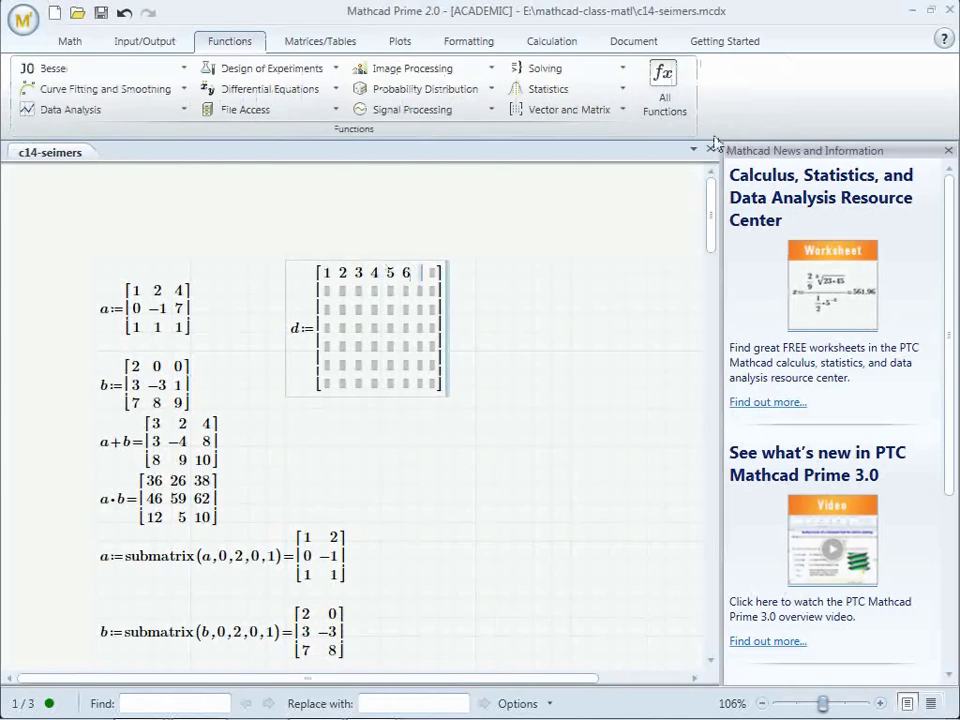
click(660, 92)
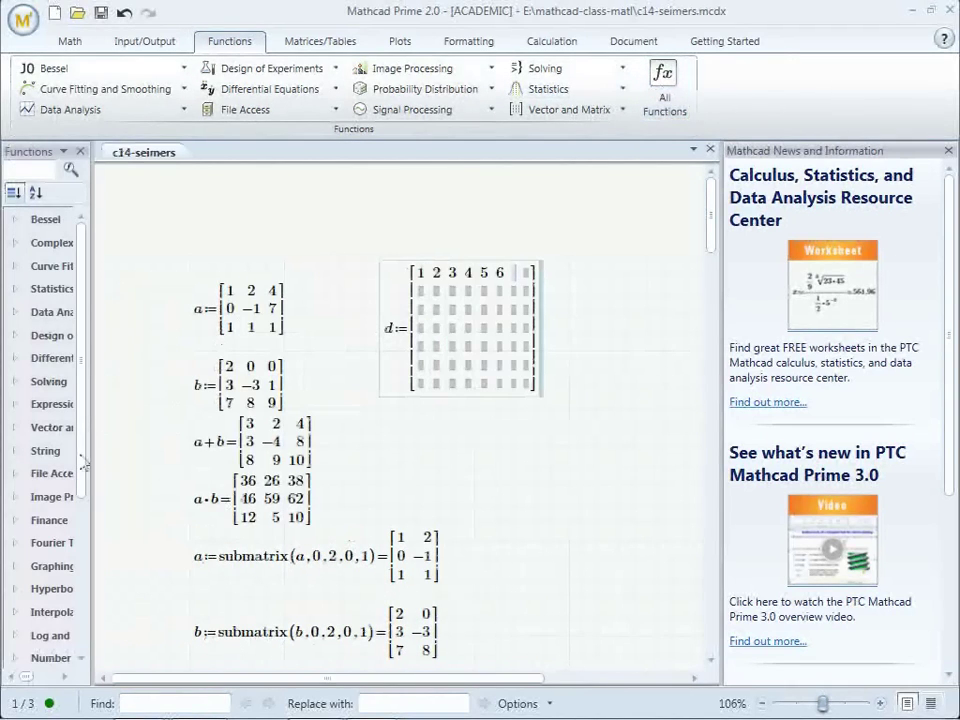
scroll(85, 538, down, 2)
drag(85, 538, 88, 643)
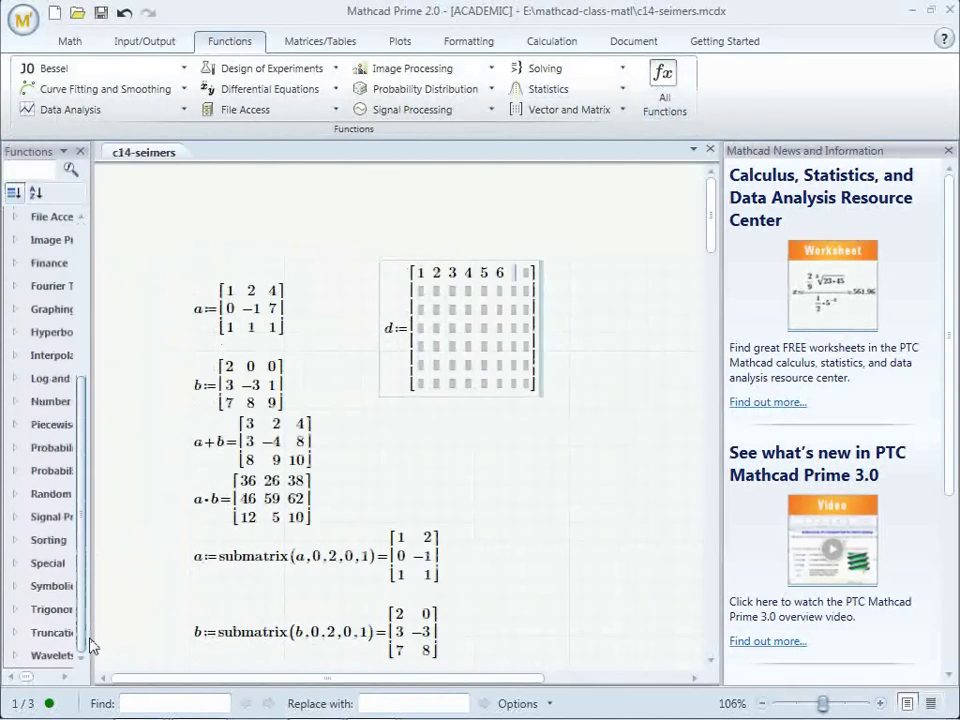
click(14, 494)
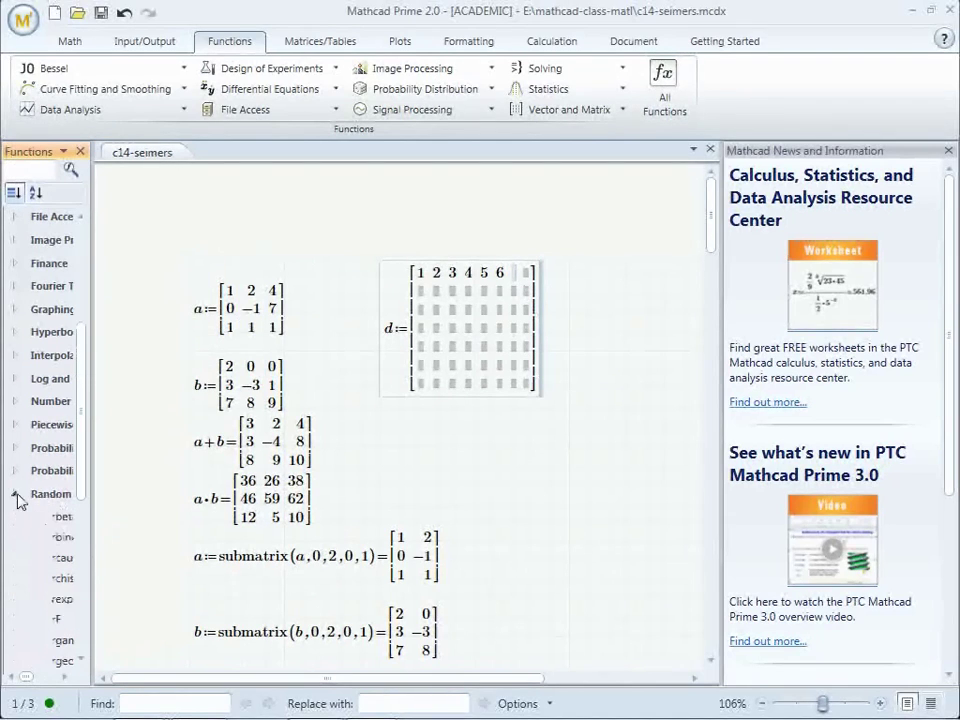
drag(104, 531, 168, 500)
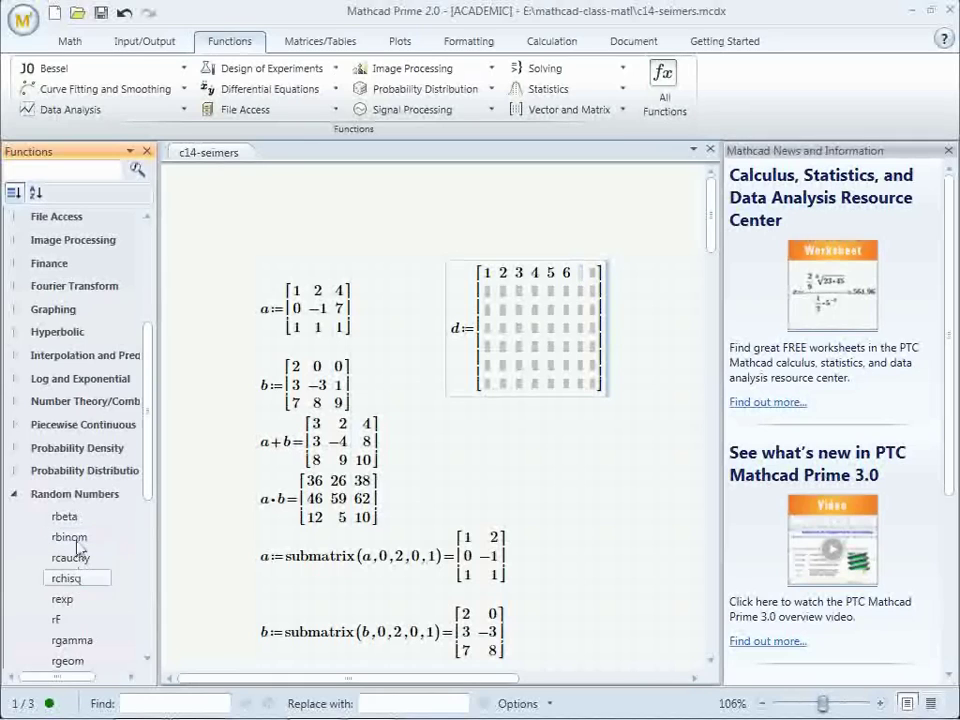
scroll(148, 650, down, 6)
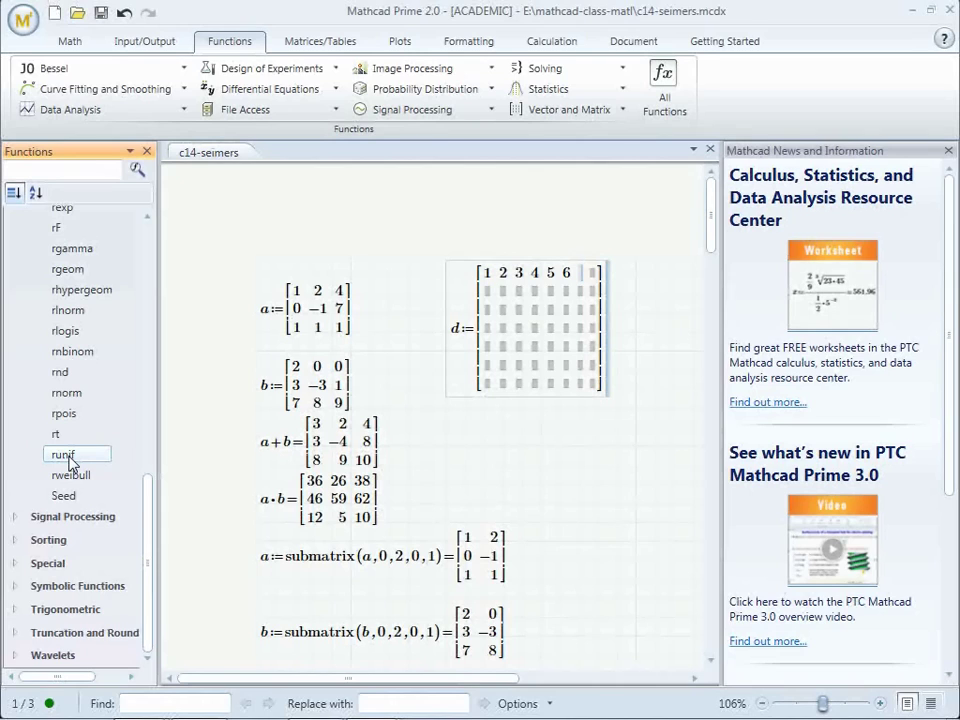
double_click(63, 455)
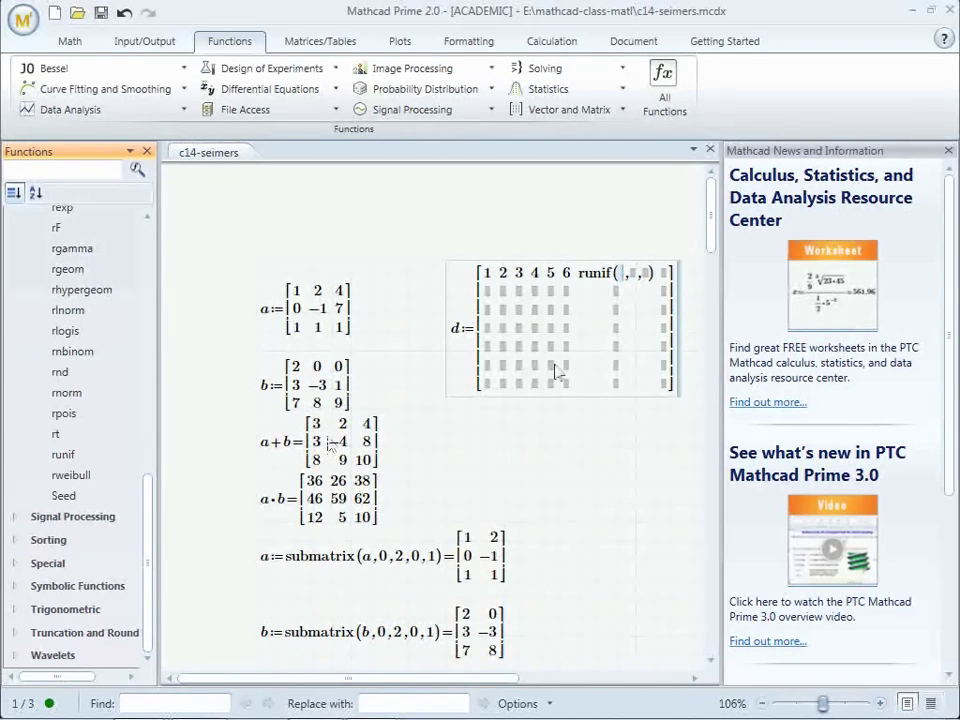
Delete the incomplete definition of matrix d from the worksheet
click(621, 276)
click(446, 427)
click(552, 355)
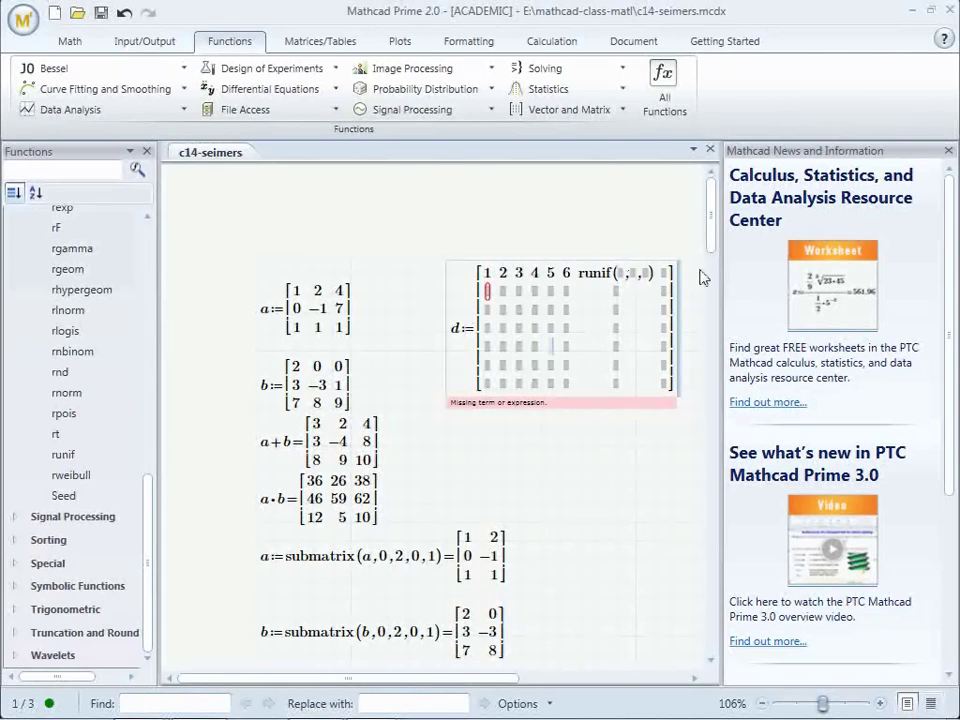
click(707, 434)
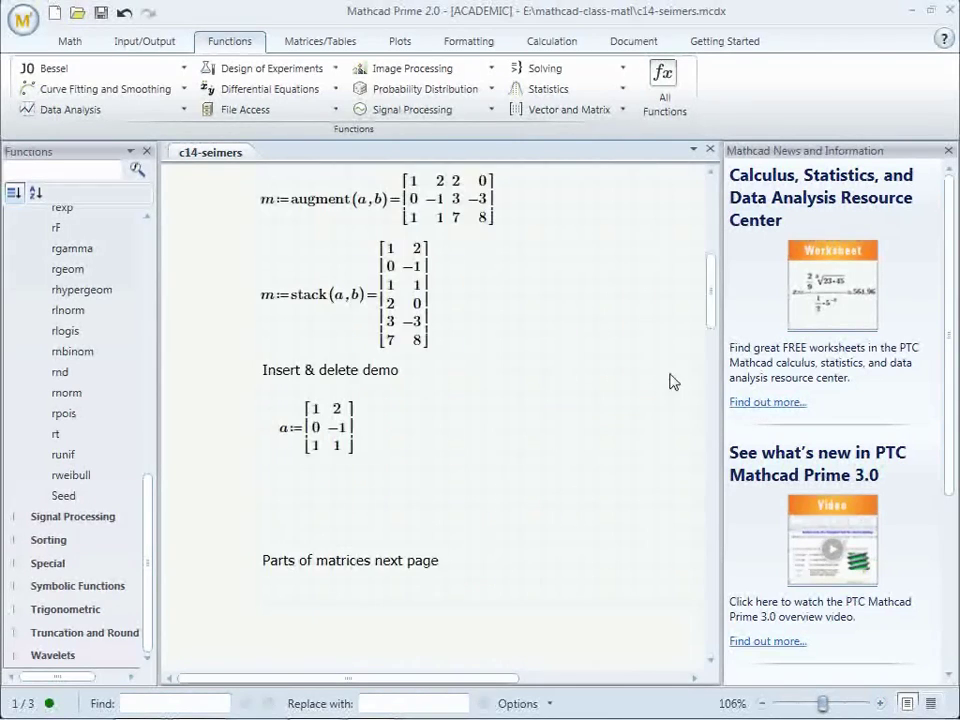
click(712, 170)
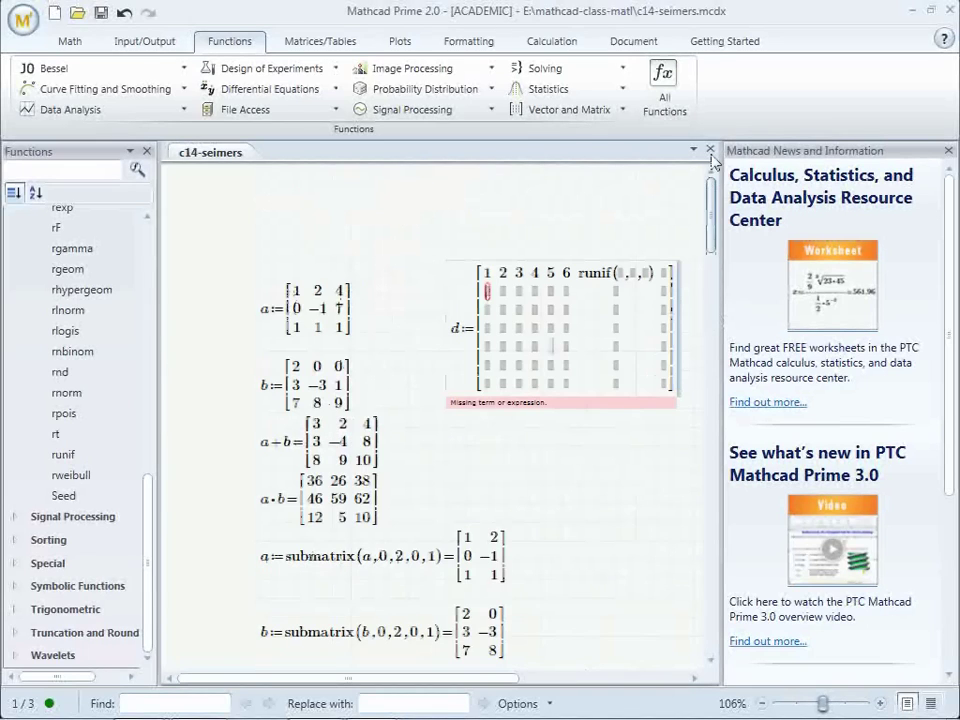
click(683, 343)
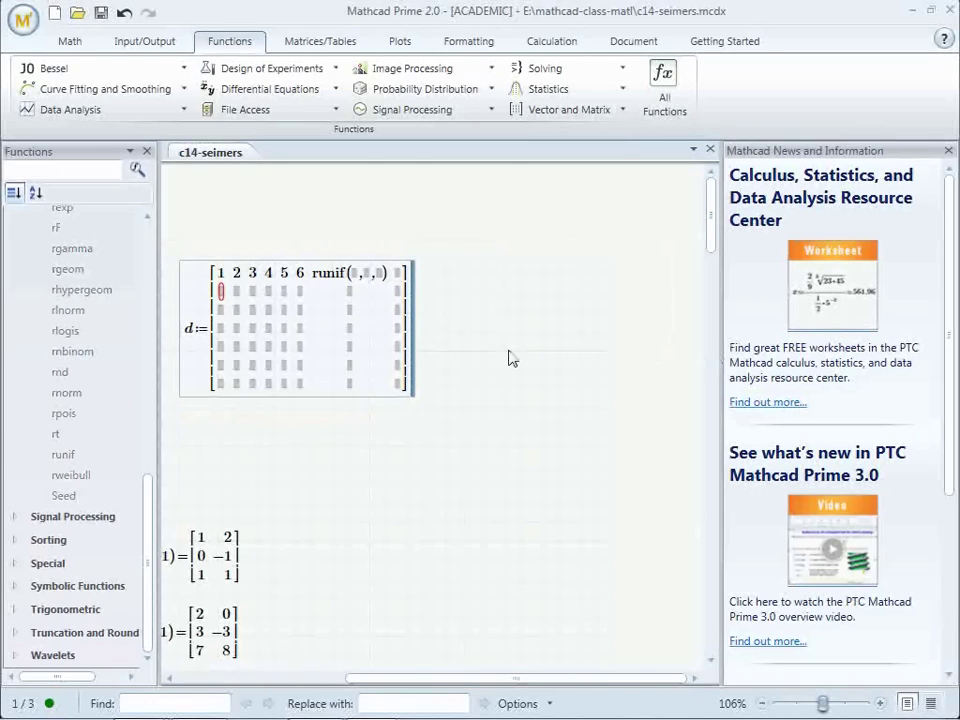
key(Delete)
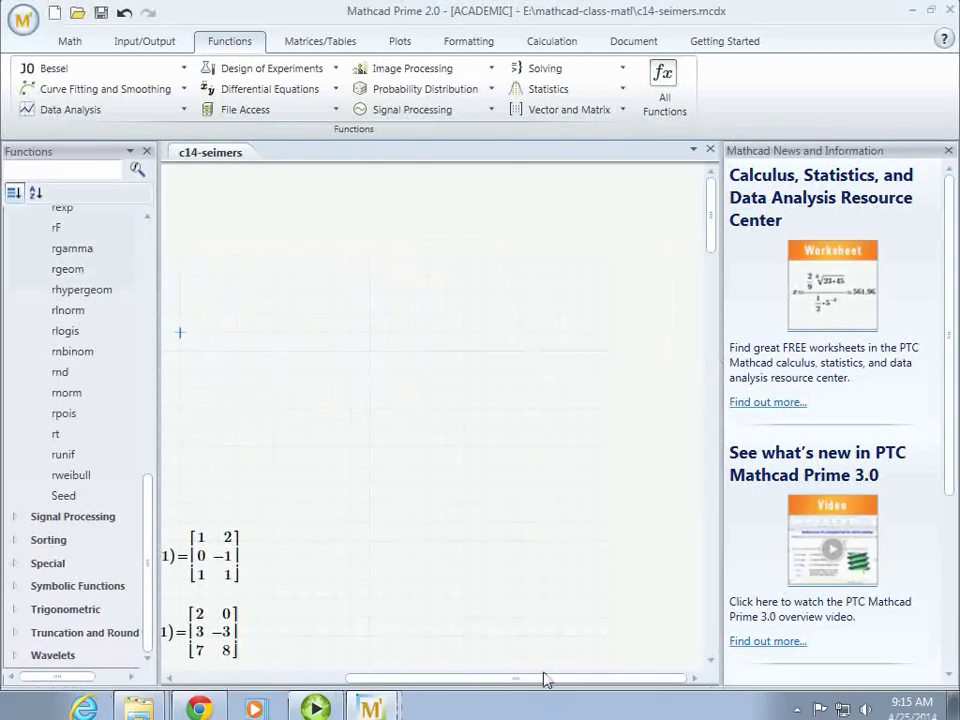
drag(544, 677, 463, 686)
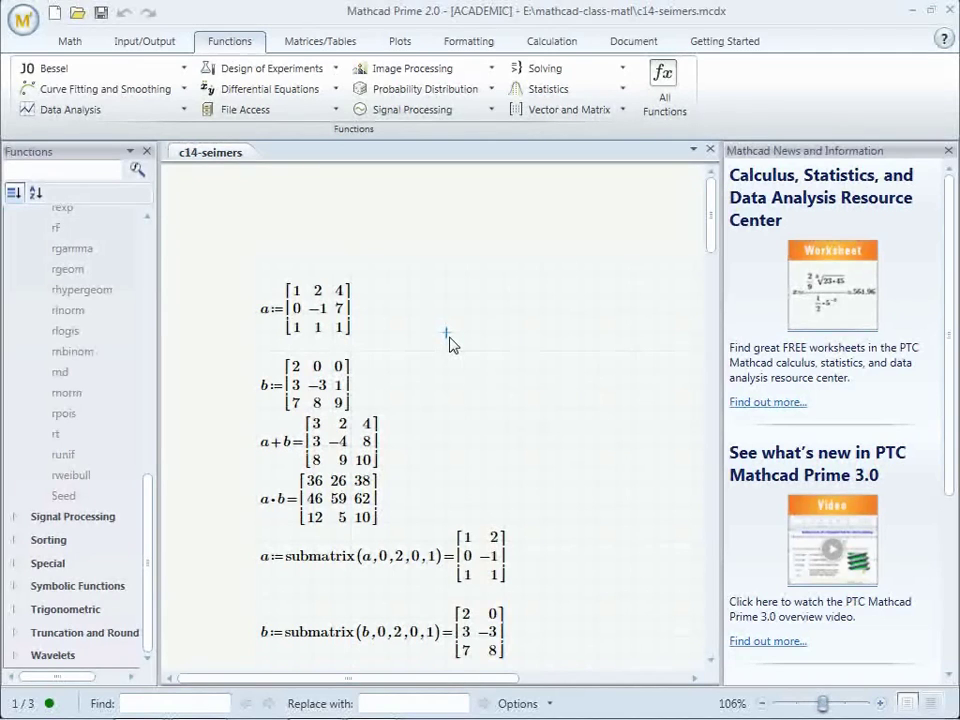
Define d as runif(3,0,1) beside matrix a and evaluate it inline
click(428, 313)
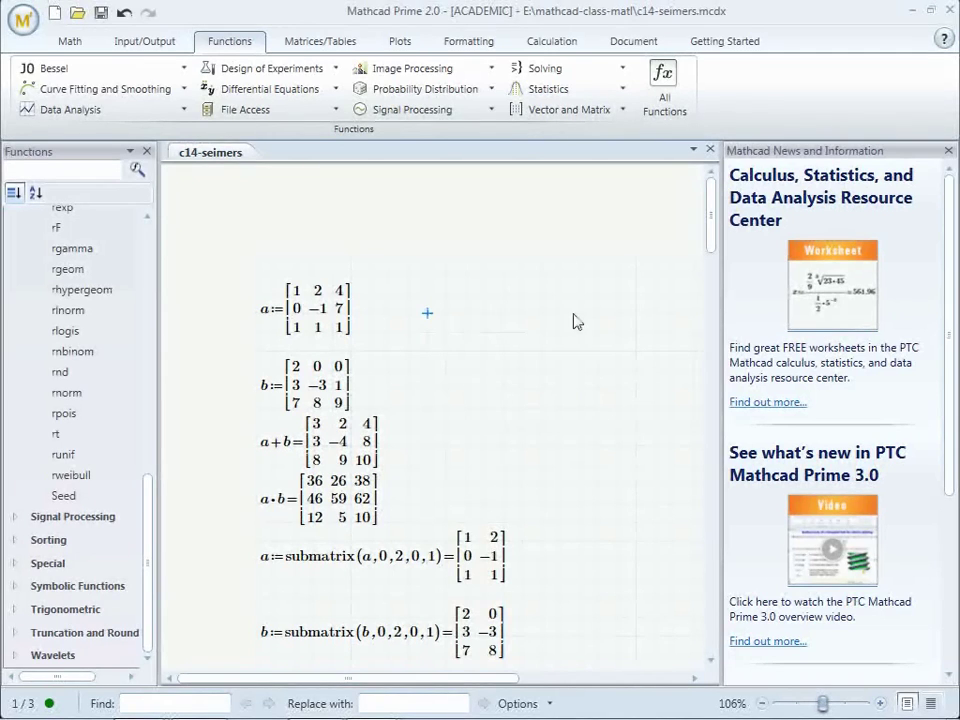
text(d:=)
text(runif)
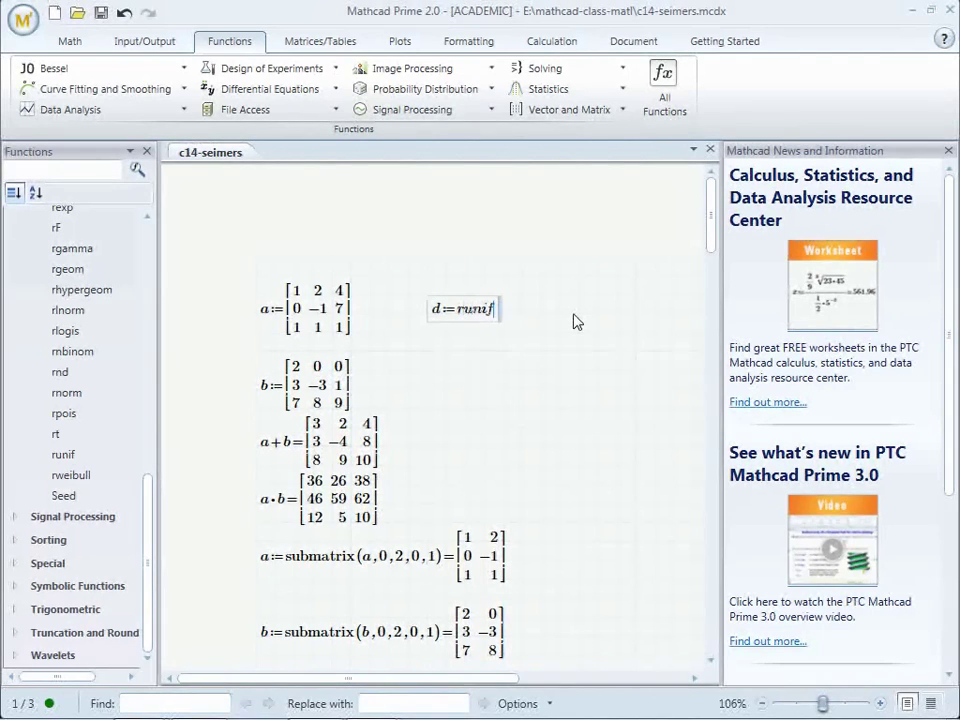
text((3,0,1))
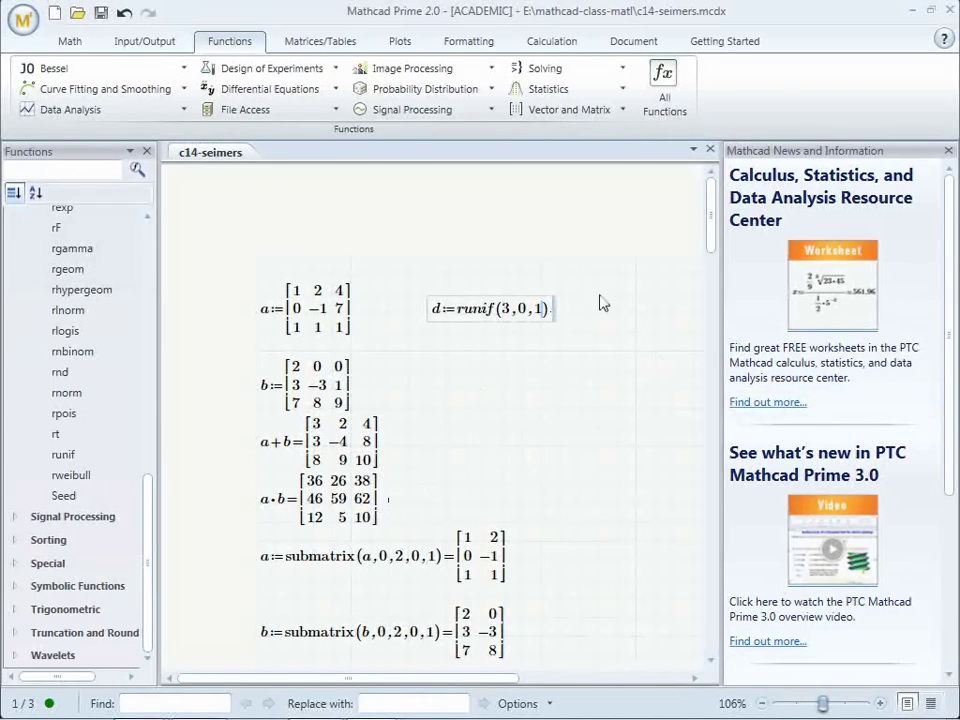
text(=)
click(675, 351)
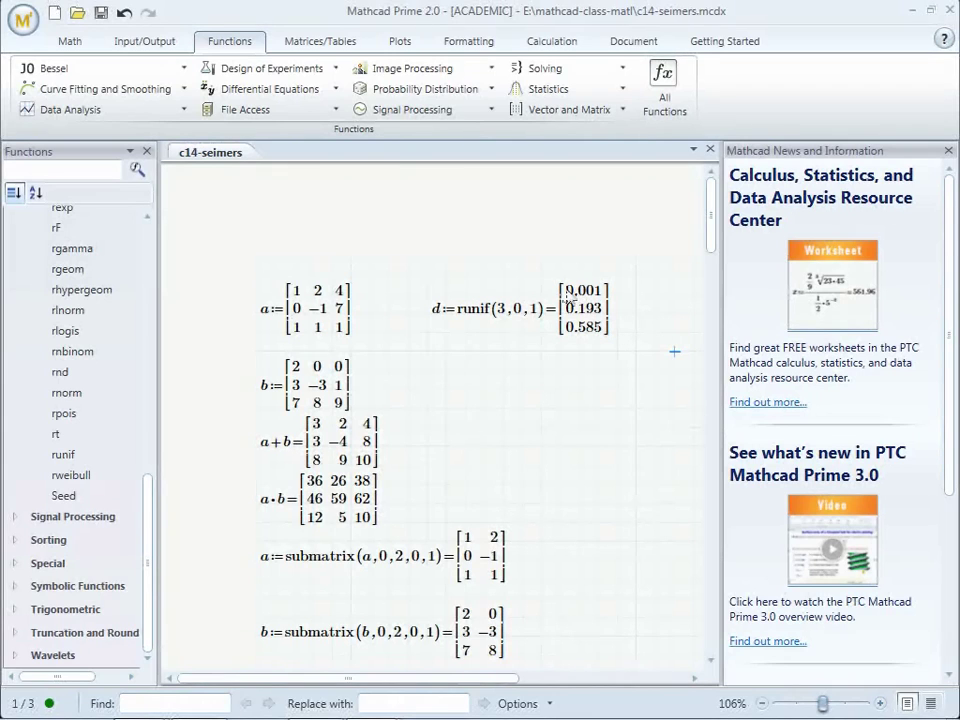
Insert a blank column immediately after the second column of the first matrix a
click(568, 300)
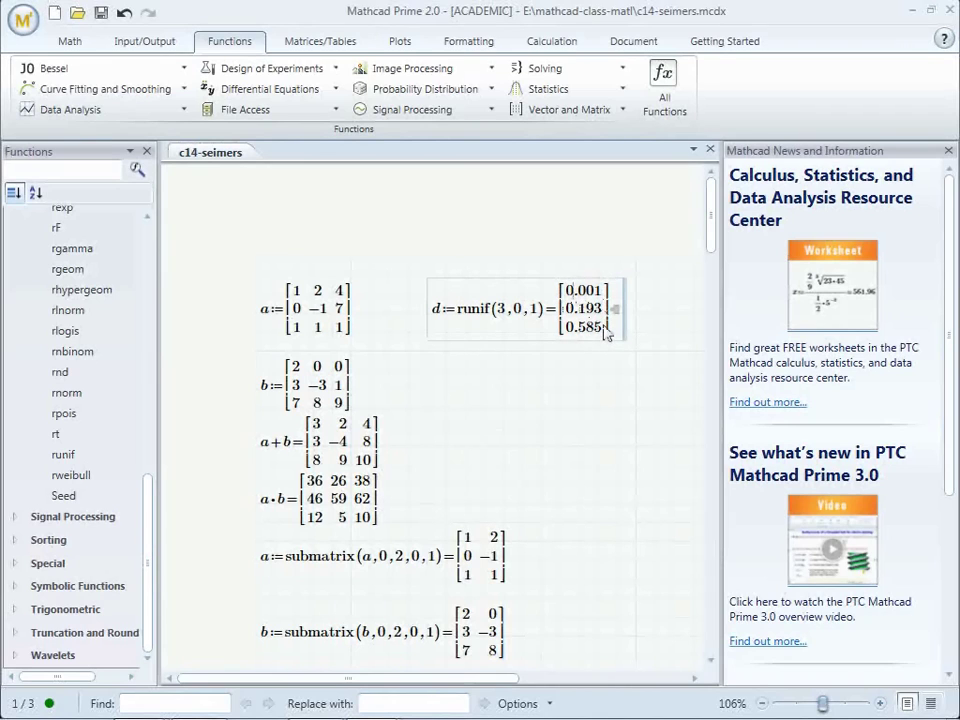
click(318, 295)
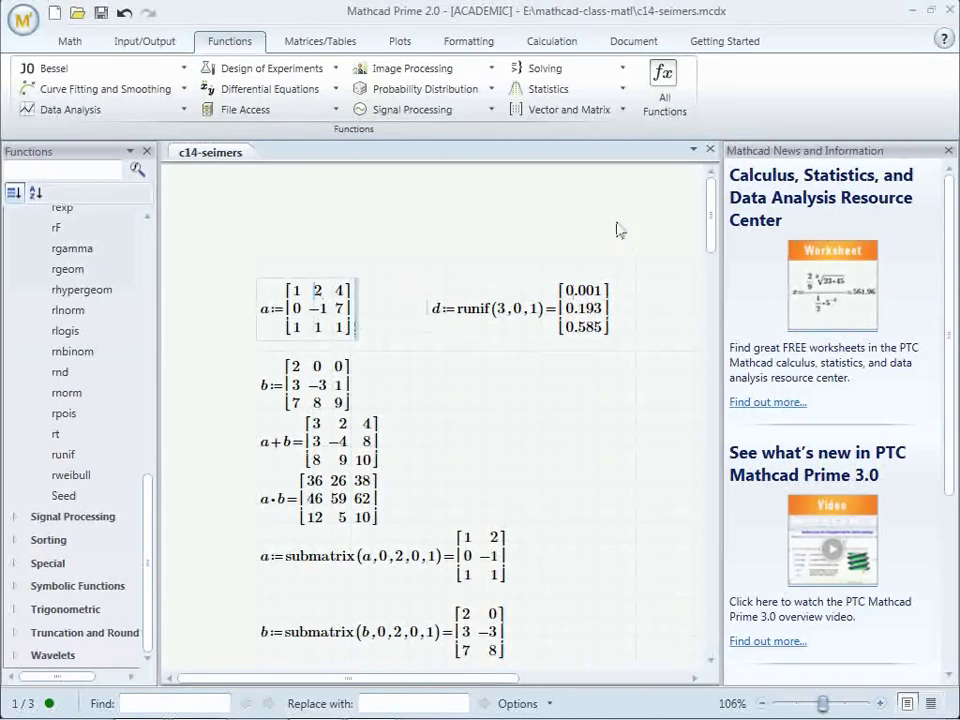
click(325, 41)
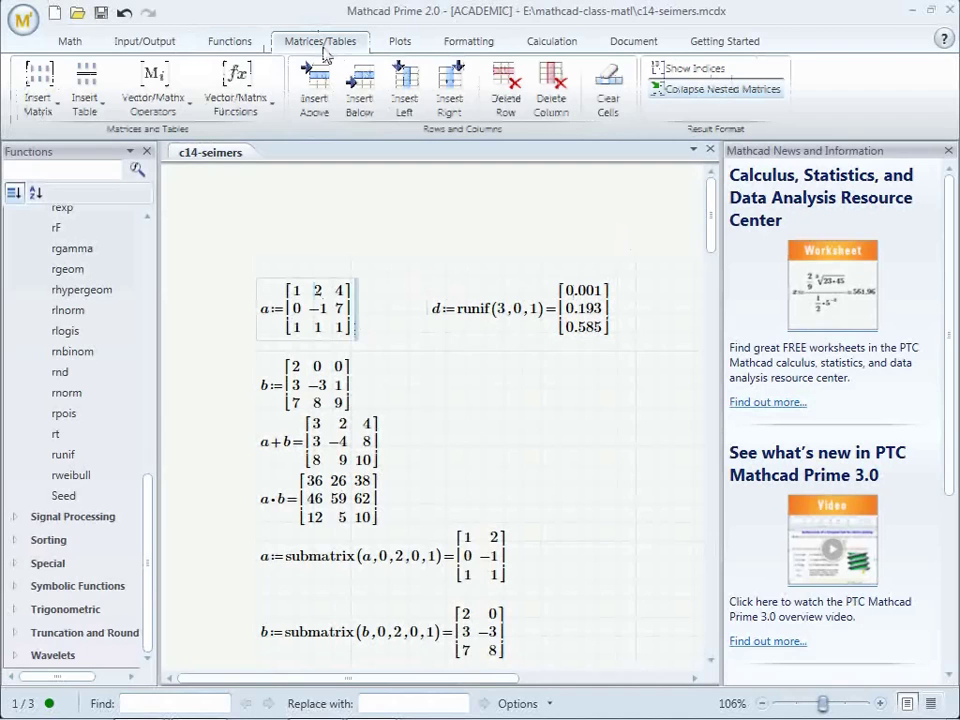
click(452, 88)
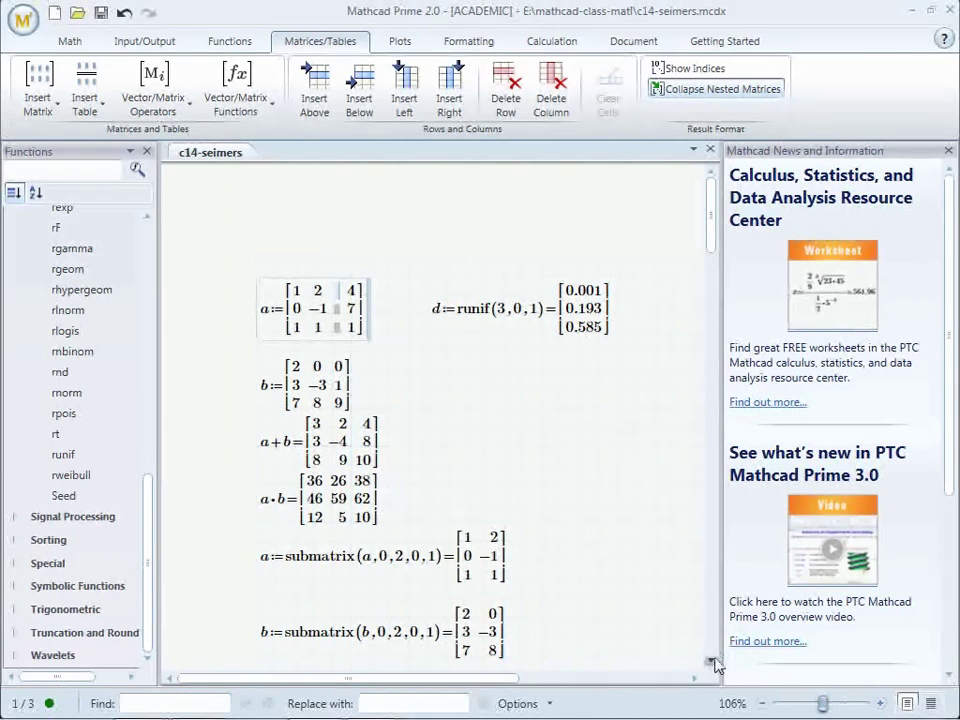
Copy the runif result vector into the blank first-row cell of matrix a, and move a's definition below d, beside matrix b
click(558, 292)
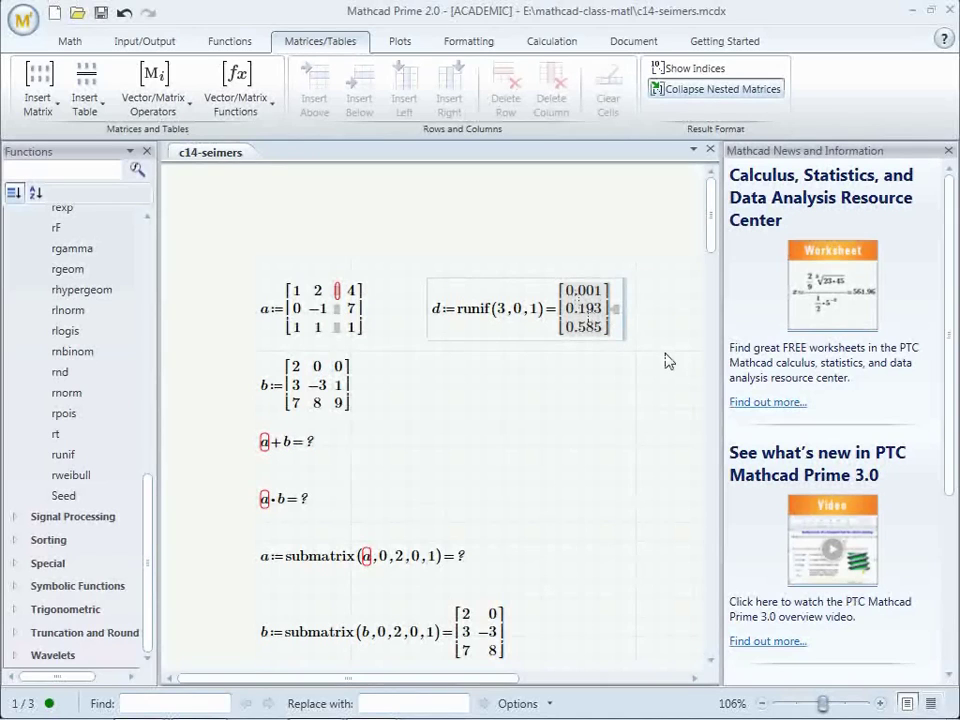
click(341, 300)
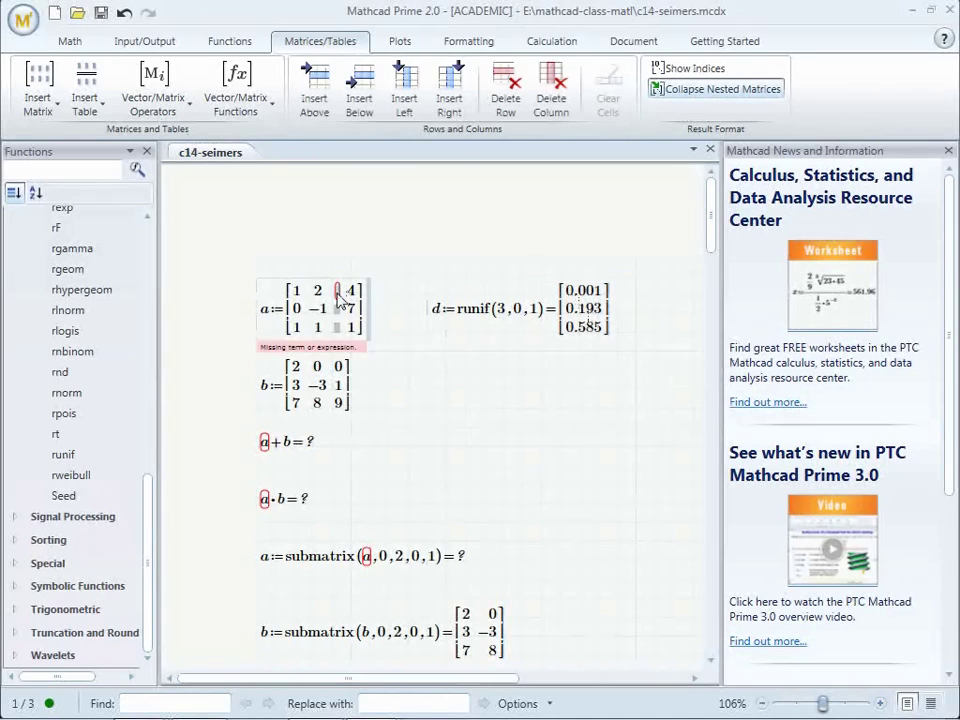
key(ctrl+v)
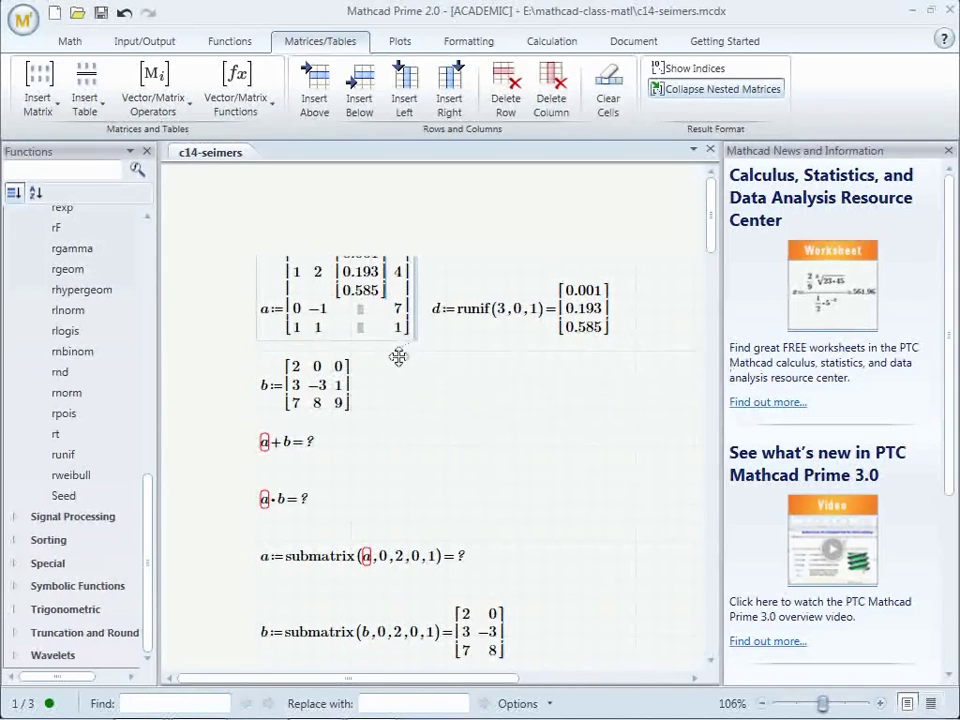
drag(398, 356, 524, 464)
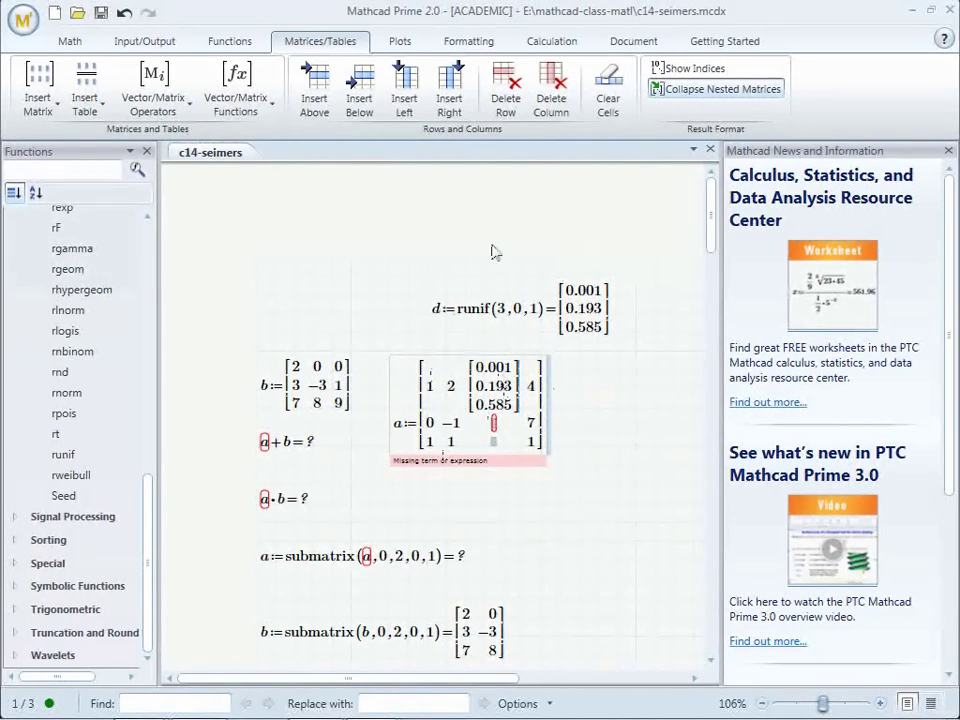
Delete the definition of the random vector d from the worksheet
click(561, 318)
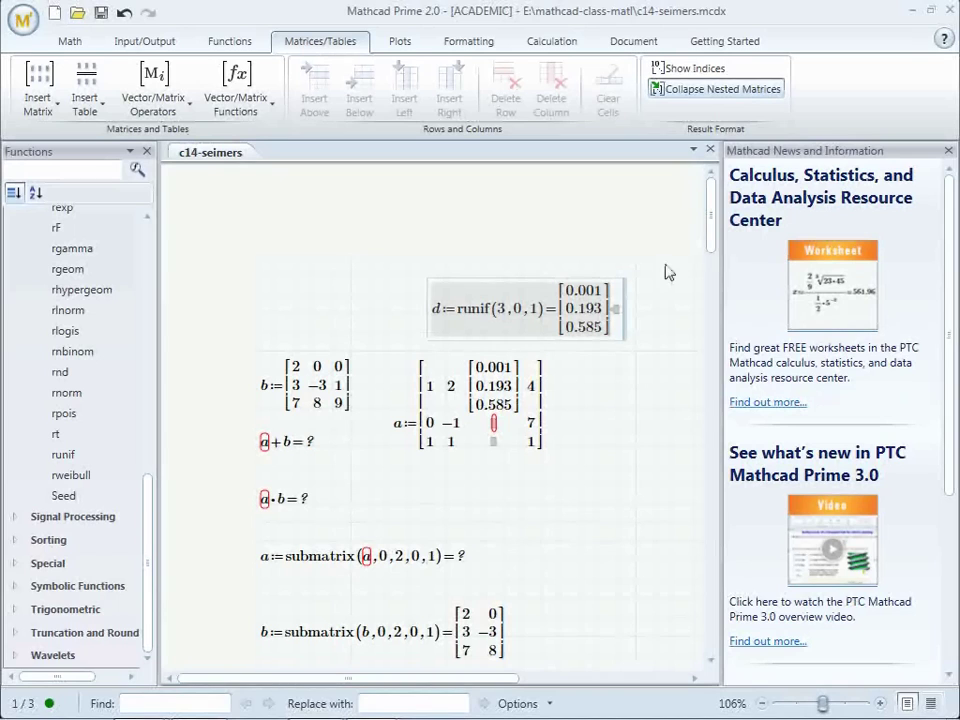
click(598, 337)
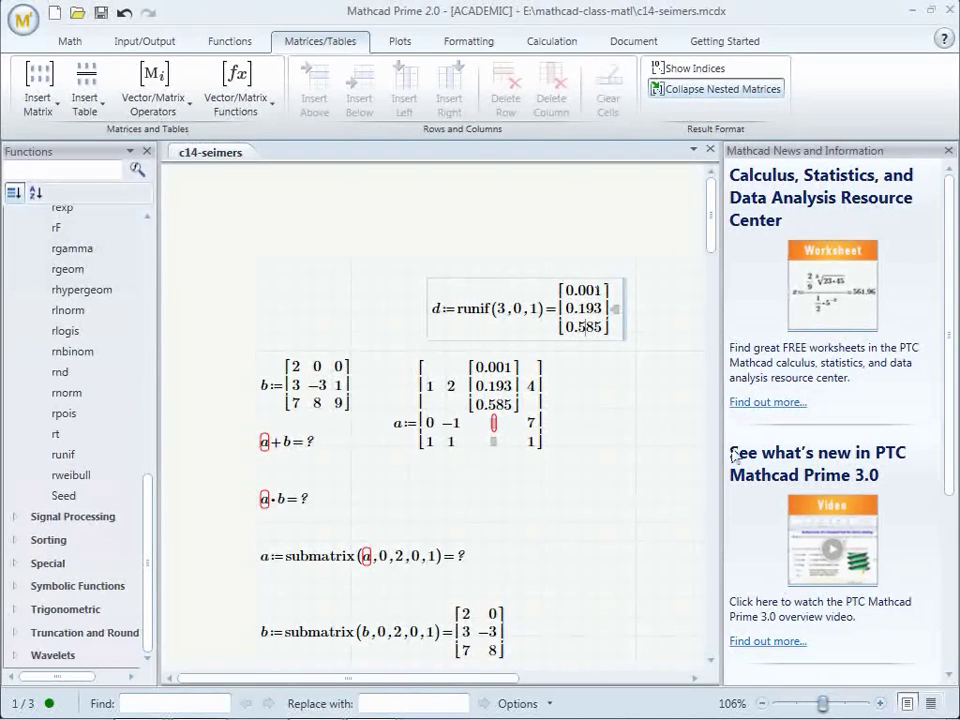
click(674, 294)
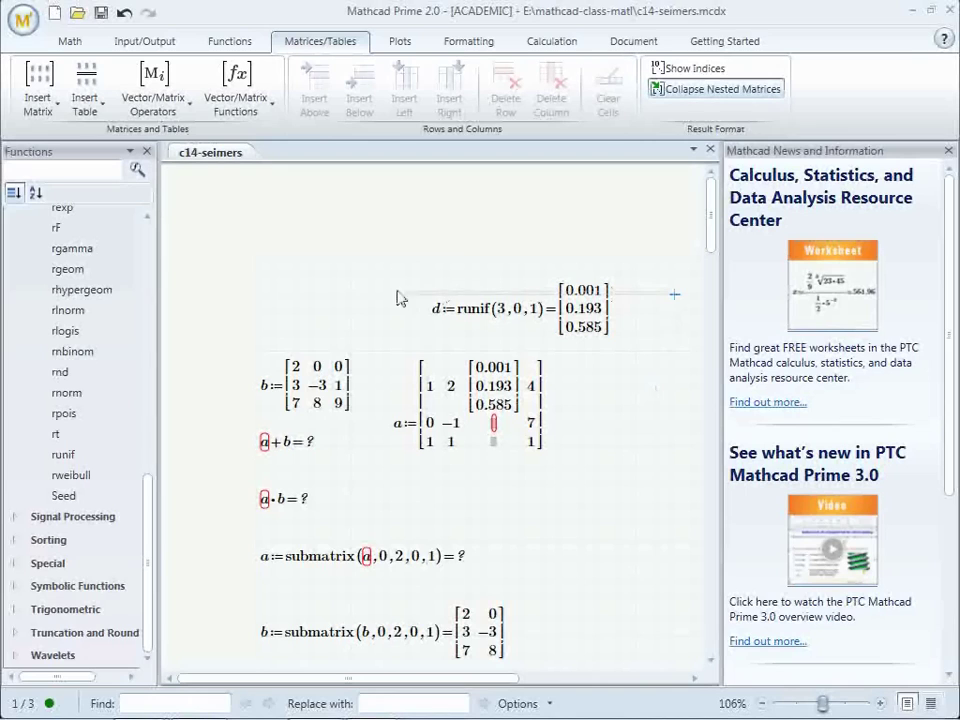
drag(386, 264, 642, 378)
key(Delete)
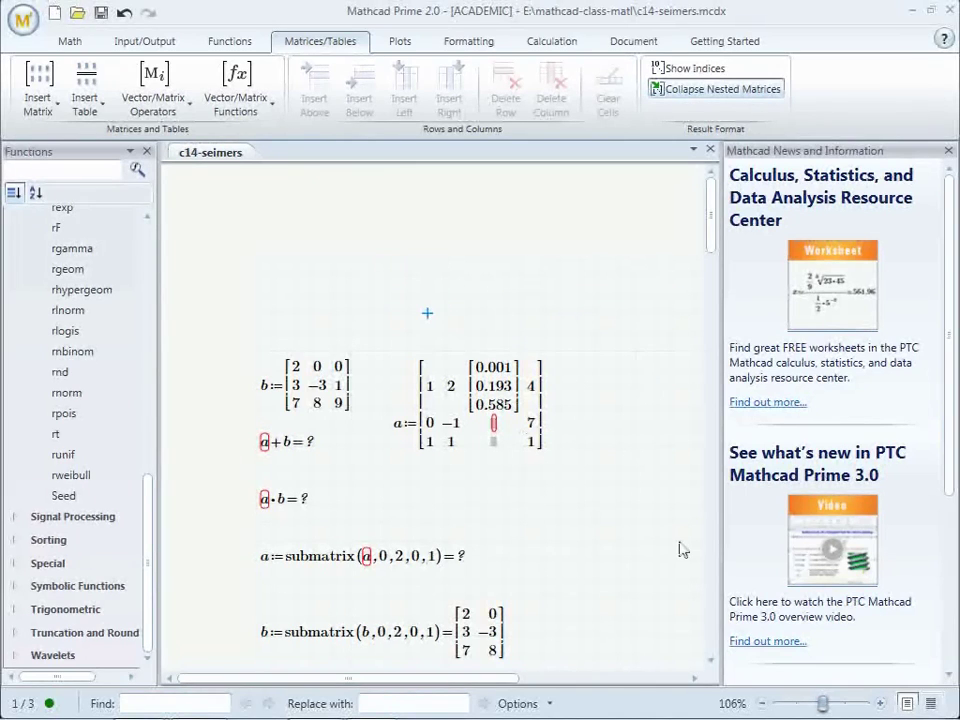
Undo the deletion of d, the vector copy into matrix a, a's move and its column insertion
key(ctrl+z)
key(ctrl+z)
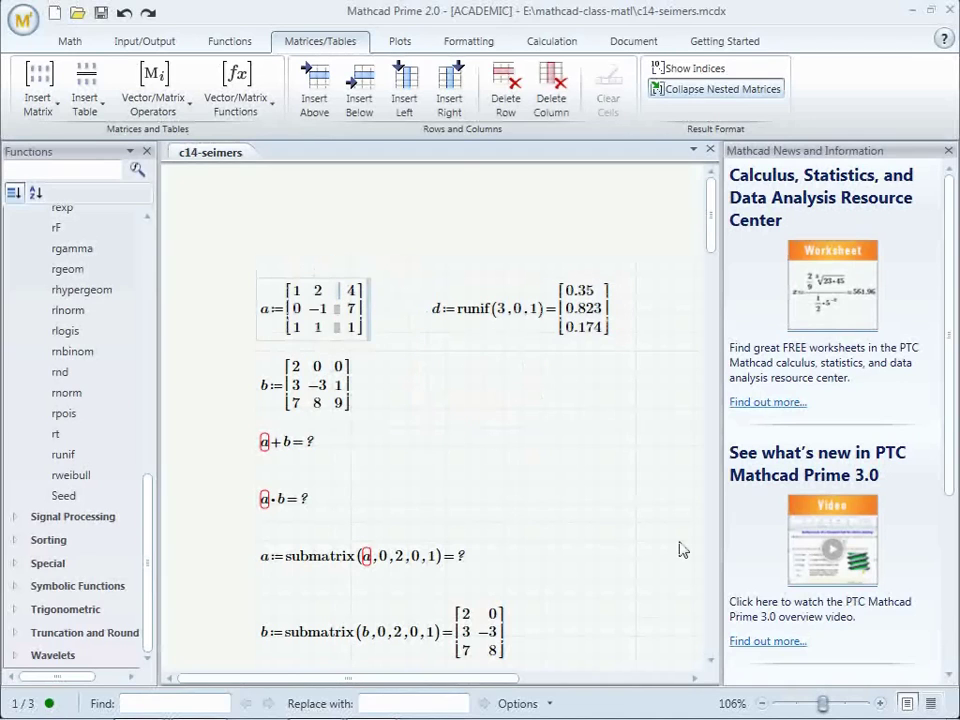
key(ctrl+z)
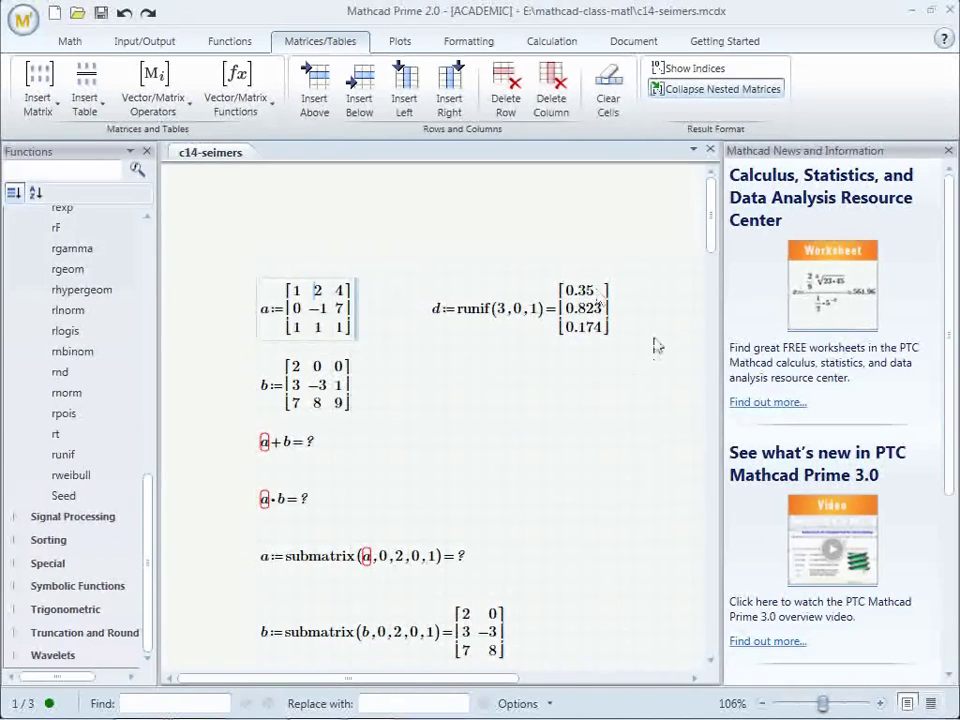
Remove the runif definition of d beside the three-column matrix a
click(655, 335)
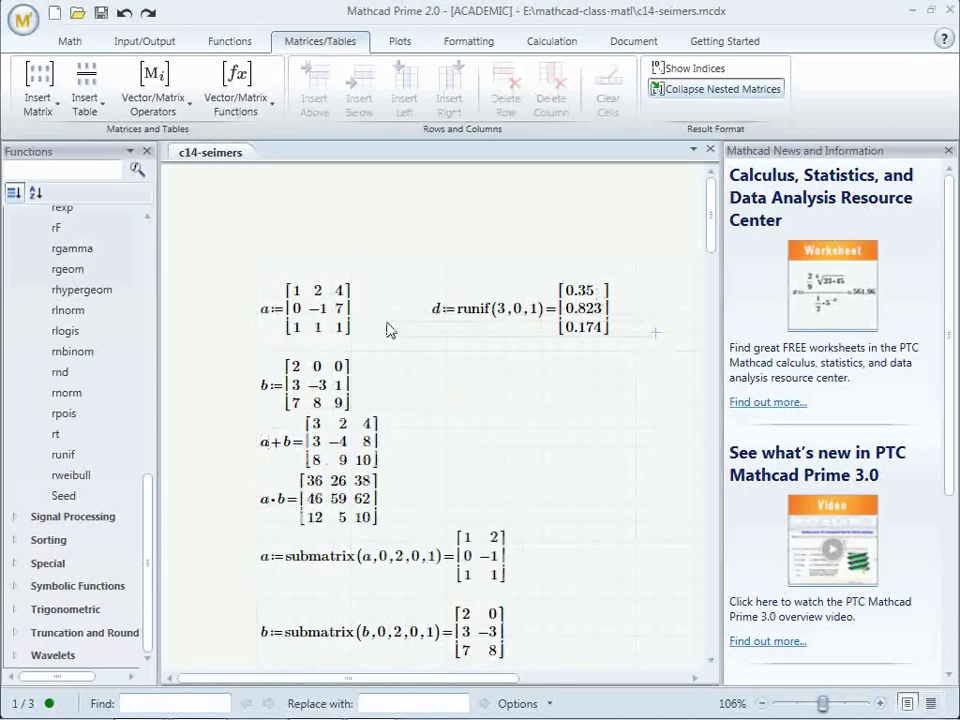
key(BackSpace)
key(BackSpace)
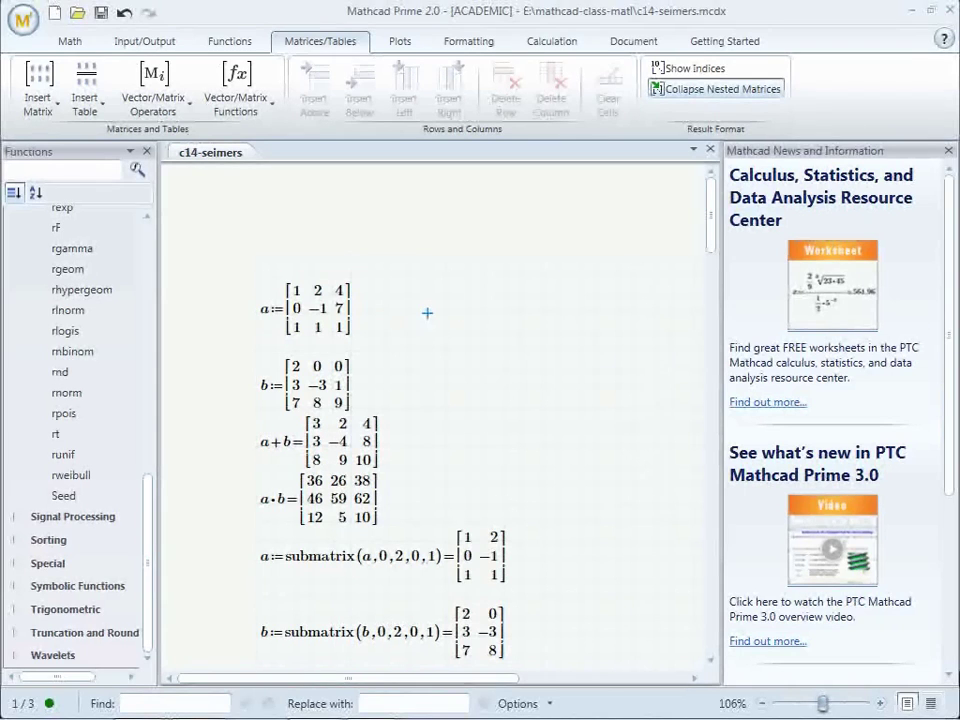
Try inserting a blank column after and before the second column of the first matrix a, undoing each insertion
click(321, 299)
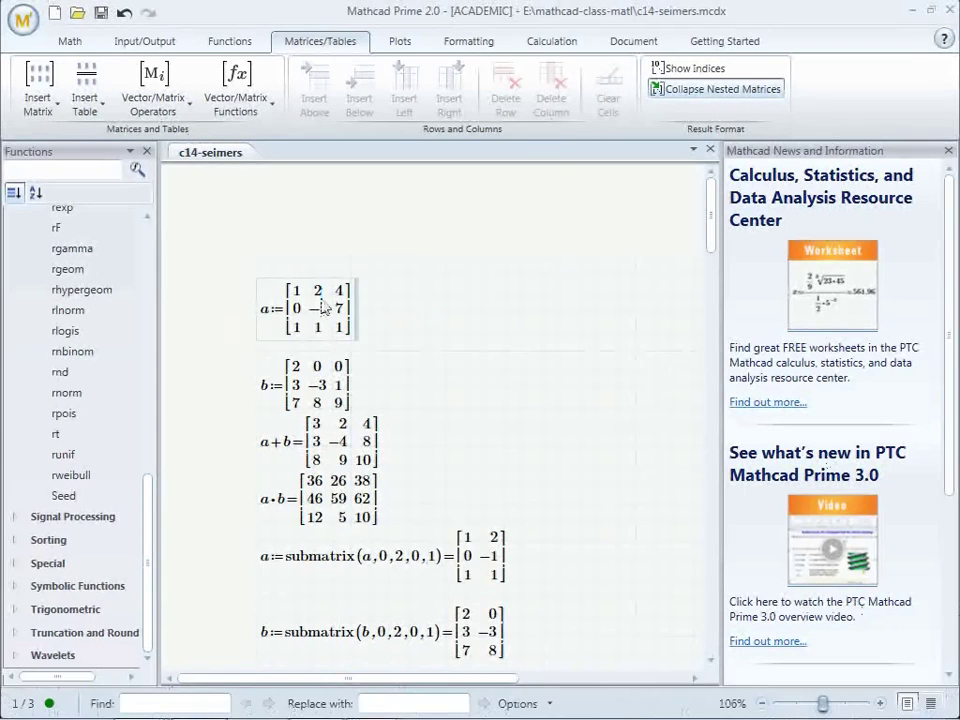
click(455, 100)
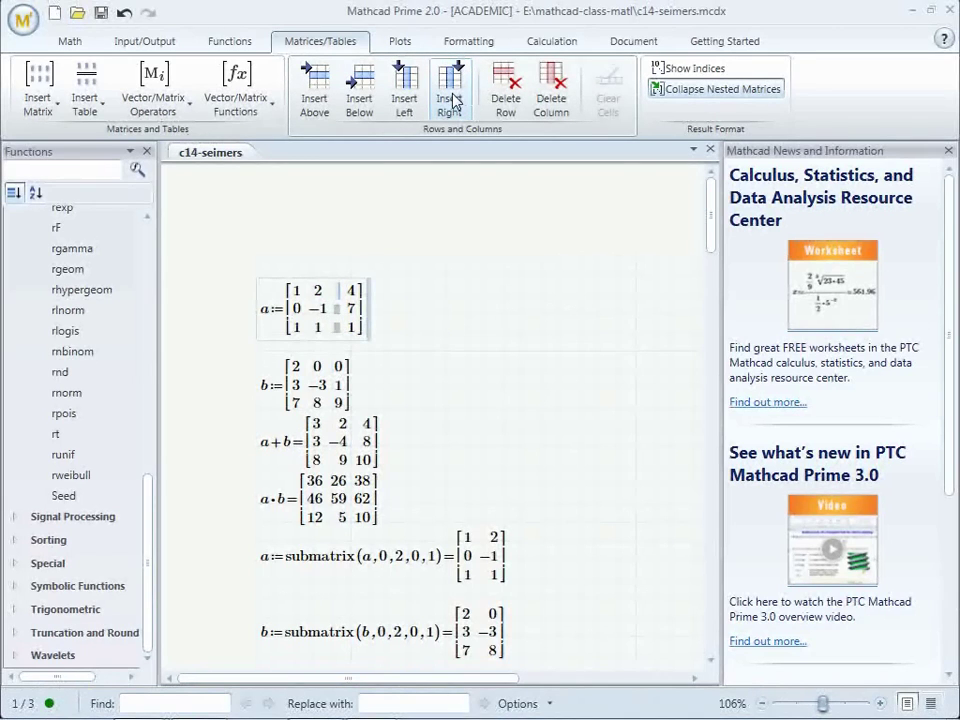
key(ctrl+z)
click(410, 100)
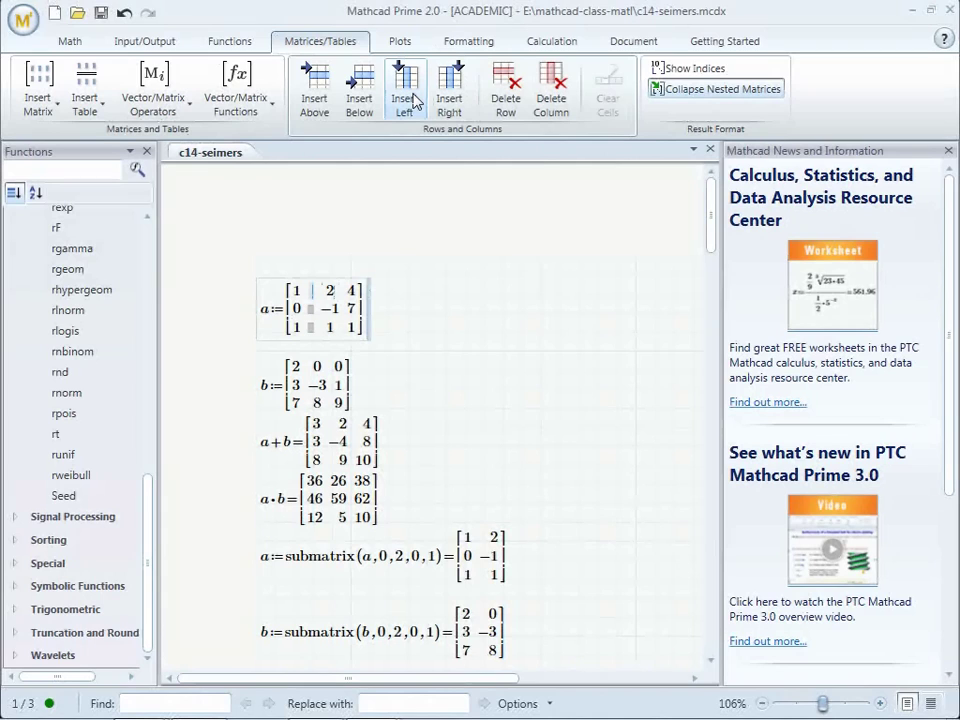
key(ctrl+z)
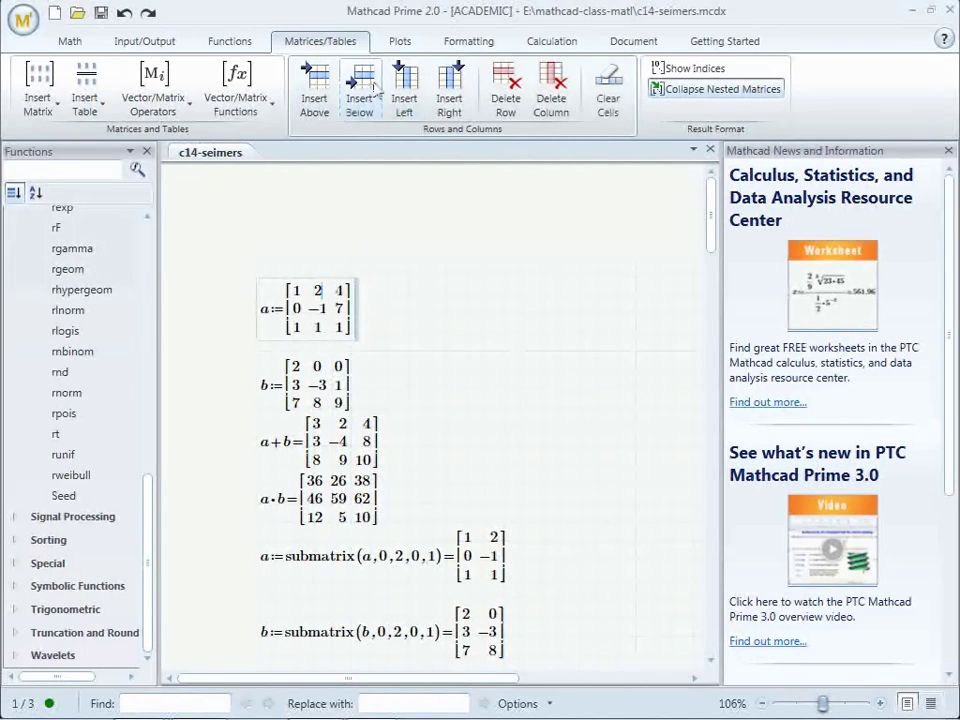
Try inserting a blank row below and above the first row of the first matrix a, undoing each insertion
click(370, 92)
key(ctrl+z)
click(318, 95)
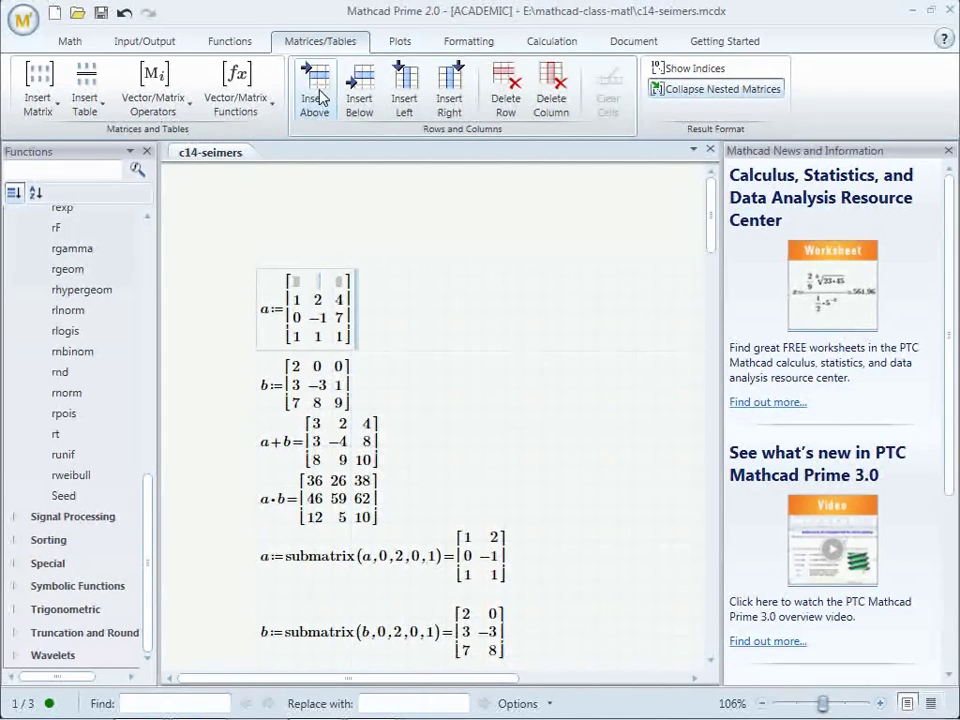
key(ctrl+z)
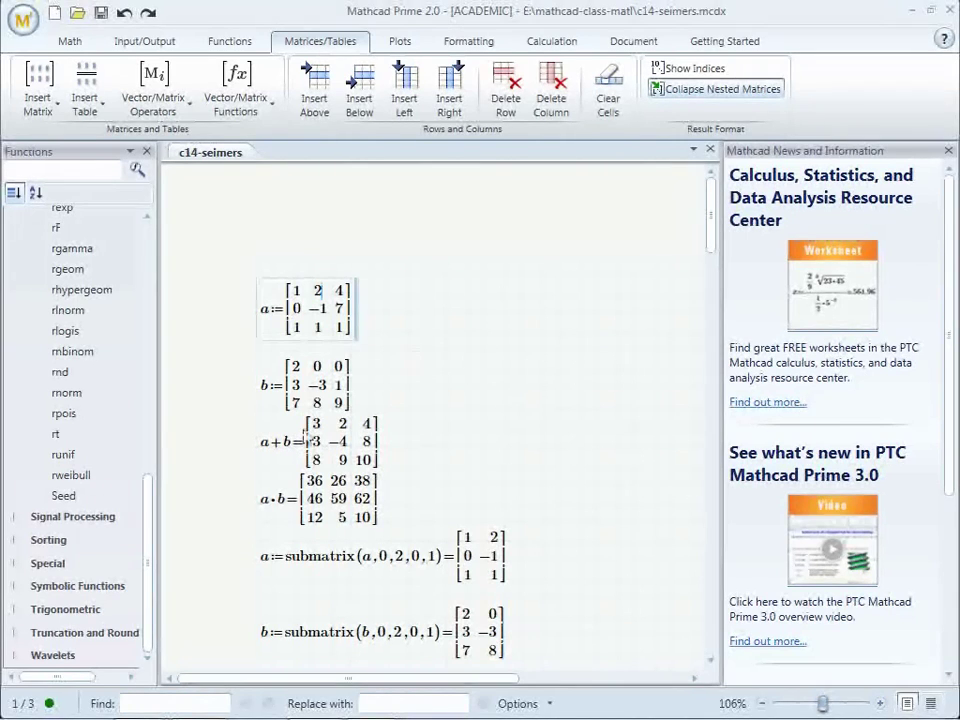
Examine the a+b and a·b results and compare the arguments of submatrix(a,0,2,0,1) with the elements of matrix a
click(372, 453)
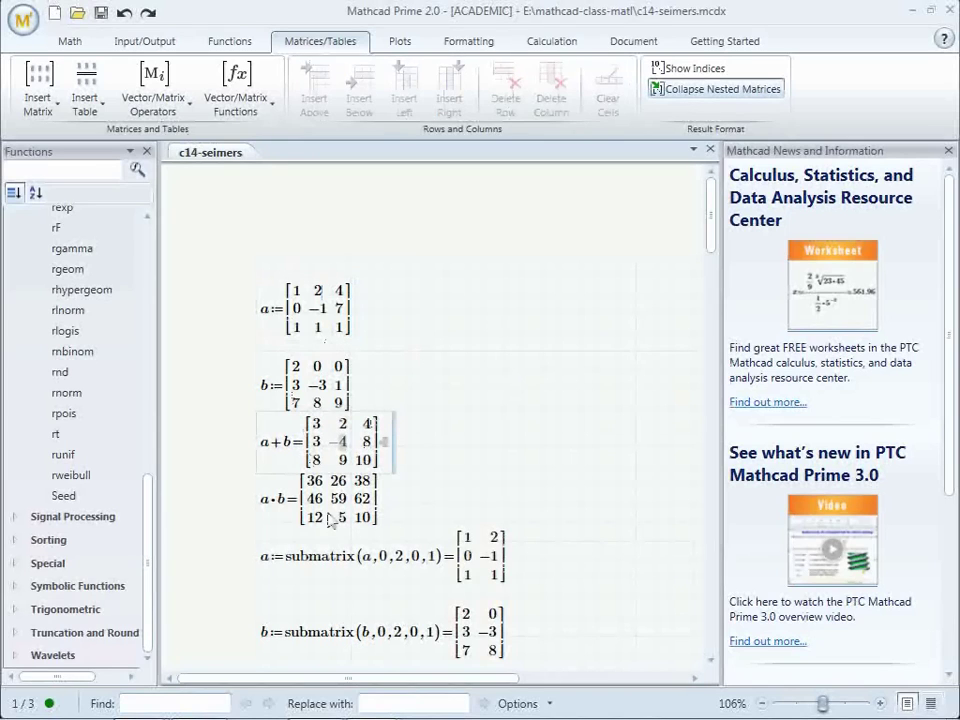
click(272, 498)
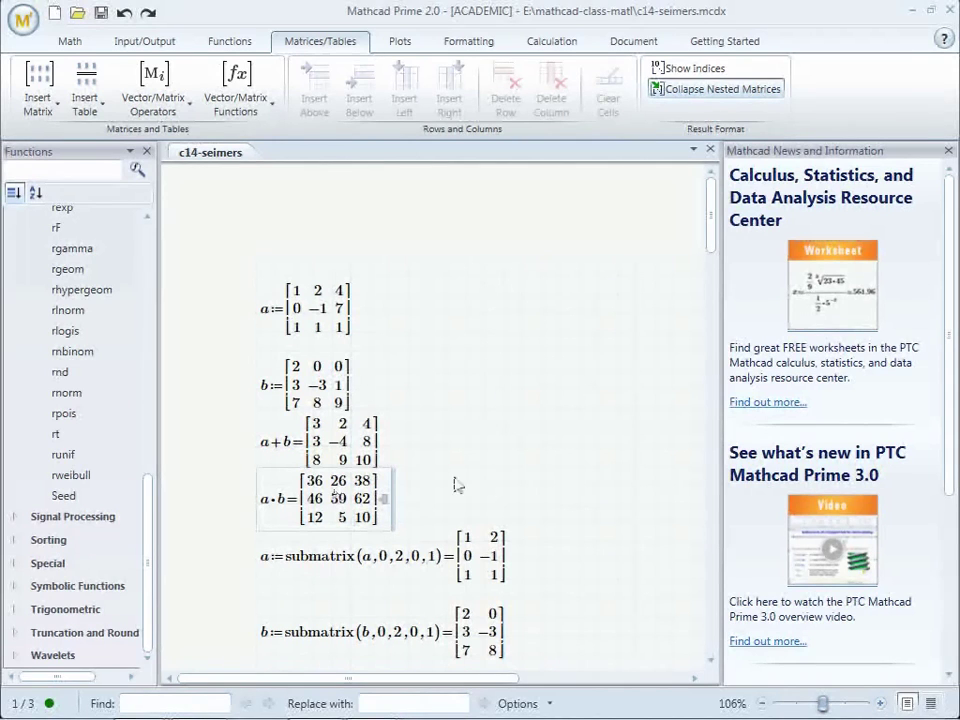
click(710, 662)
click(710, 662)
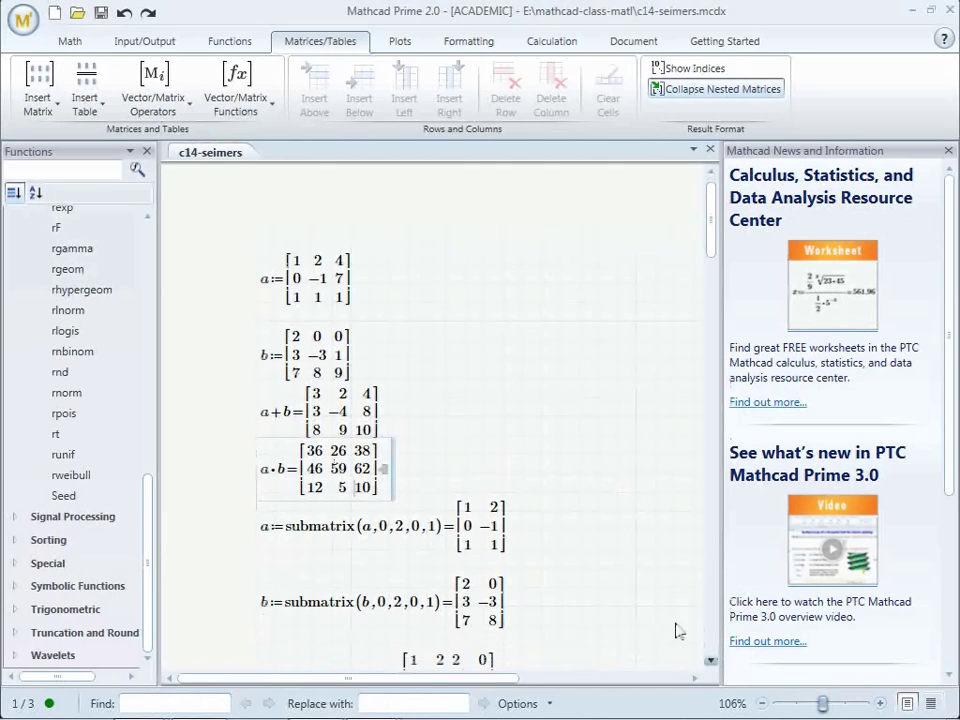
click(366, 535)
drag(364, 527, 435, 533)
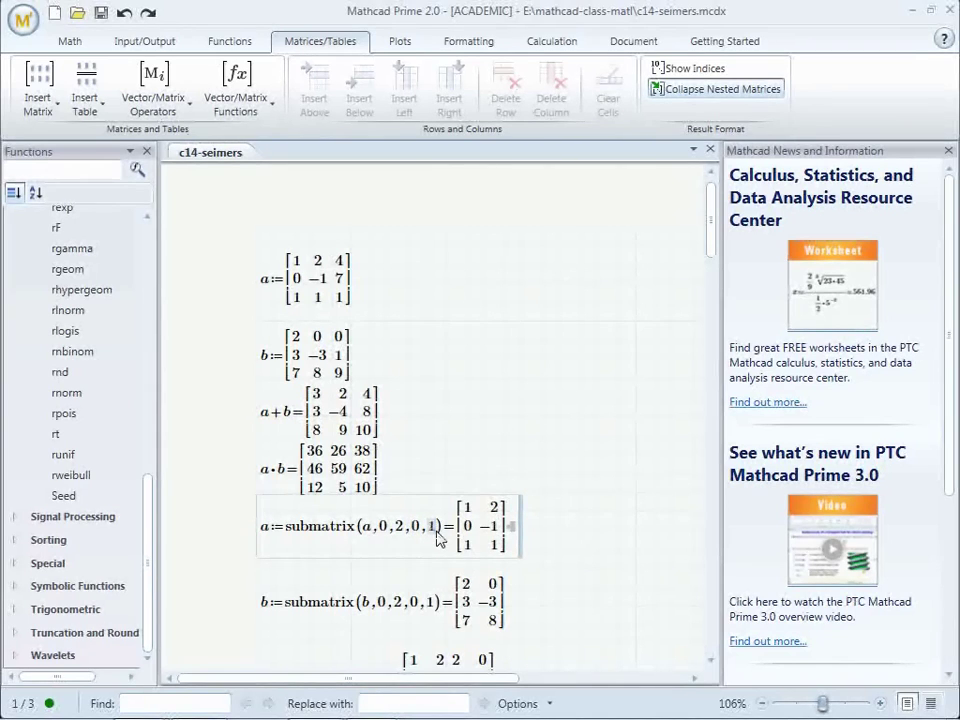
click(300, 268)
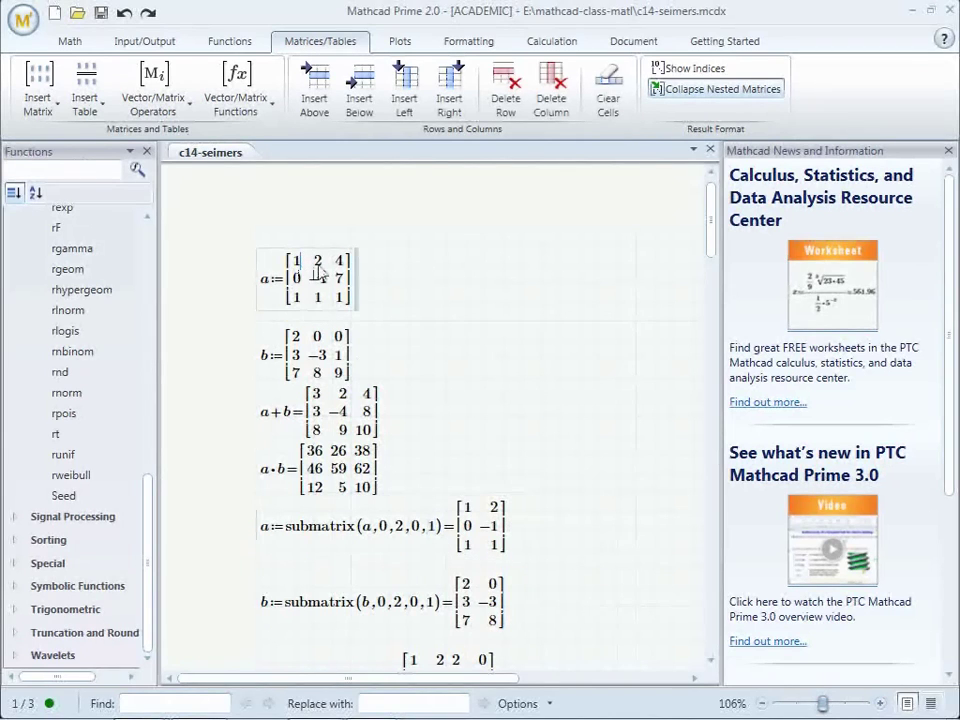
click(294, 300)
click(318, 300)
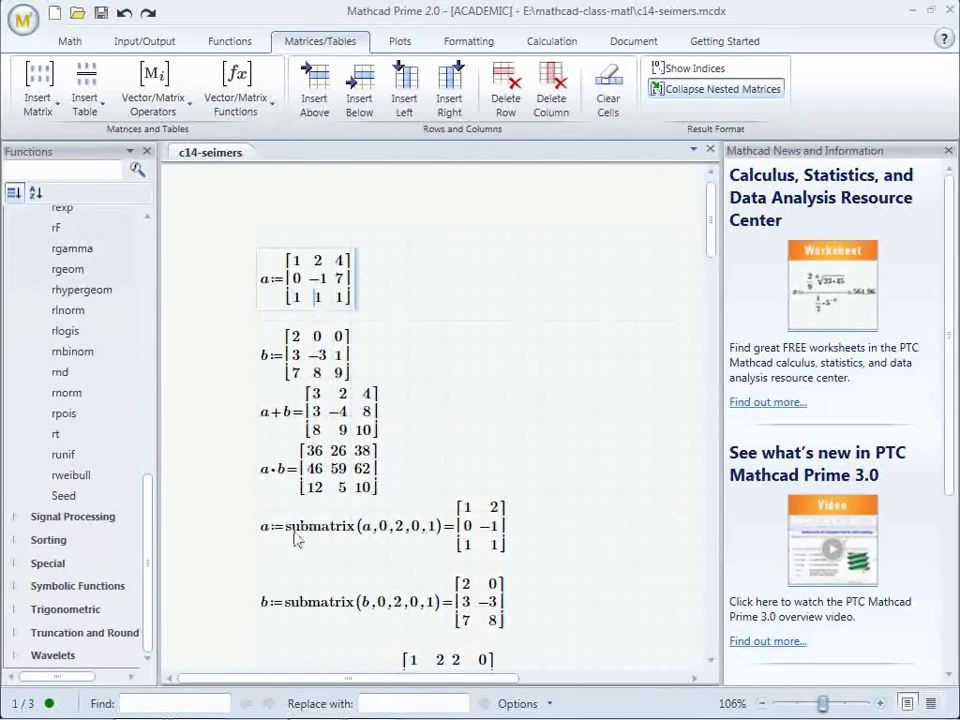
click(372, 533)
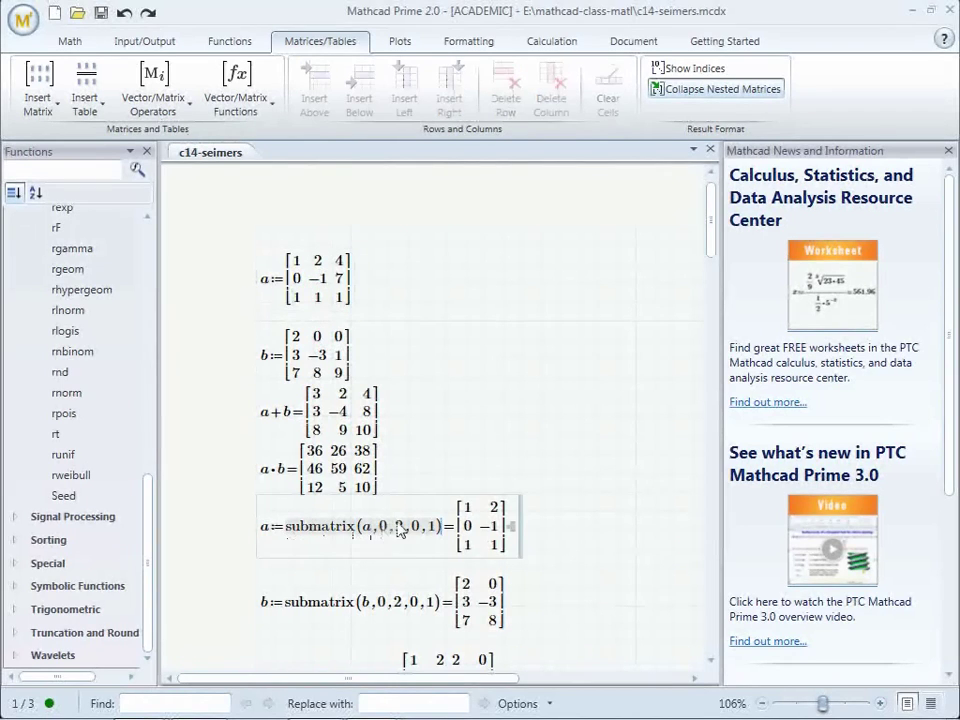
Change the worksheet's ORIGIN setting to 1 and return it to 0
click(634, 42)
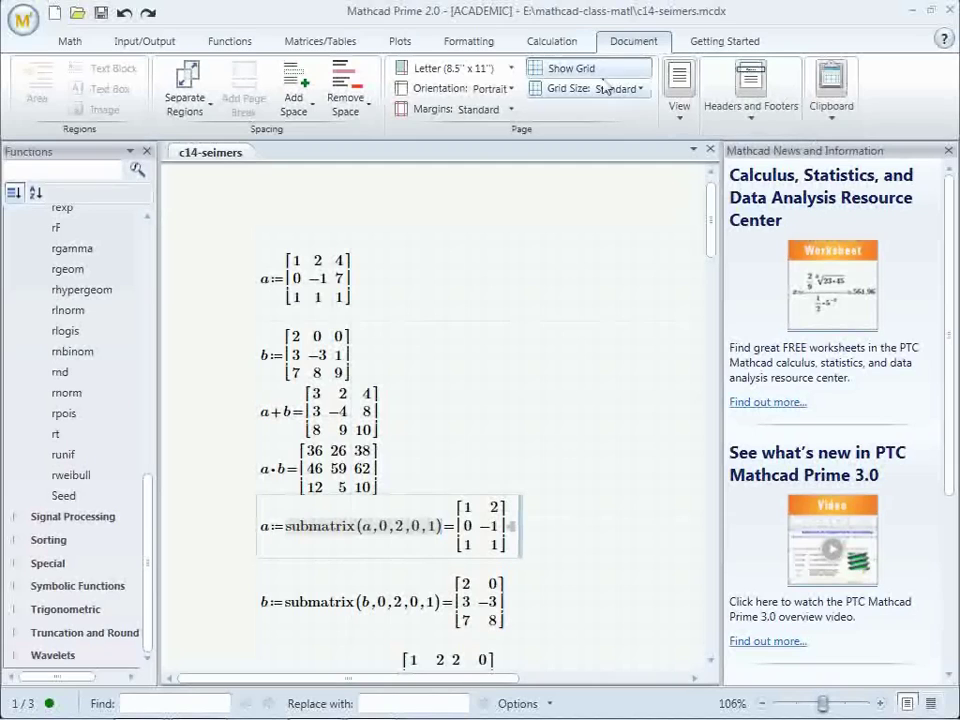
click(540, 45)
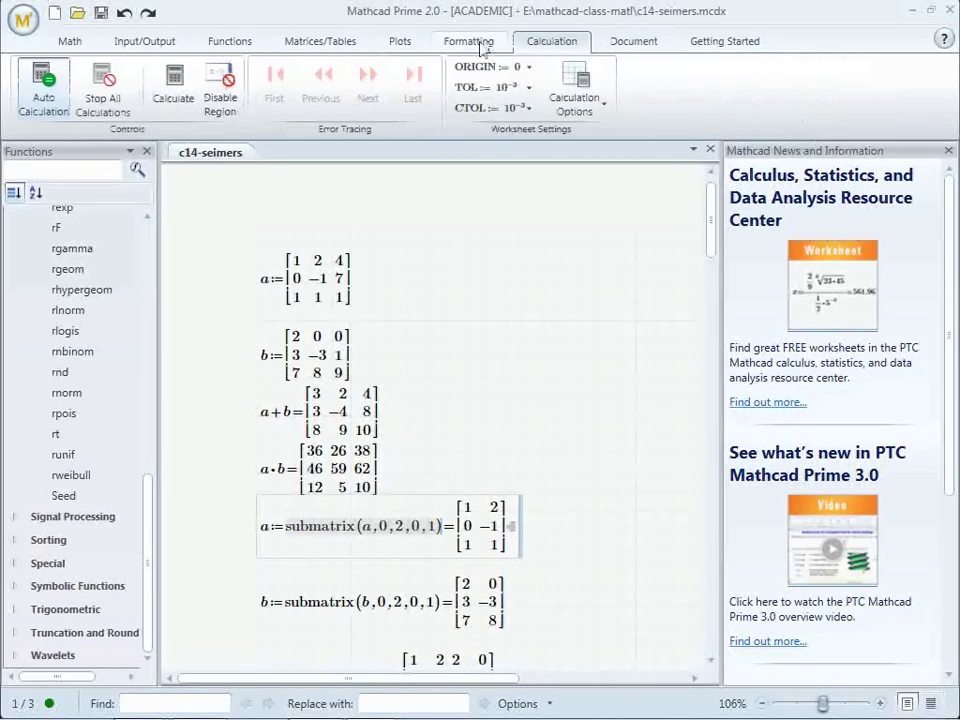
click(531, 70)
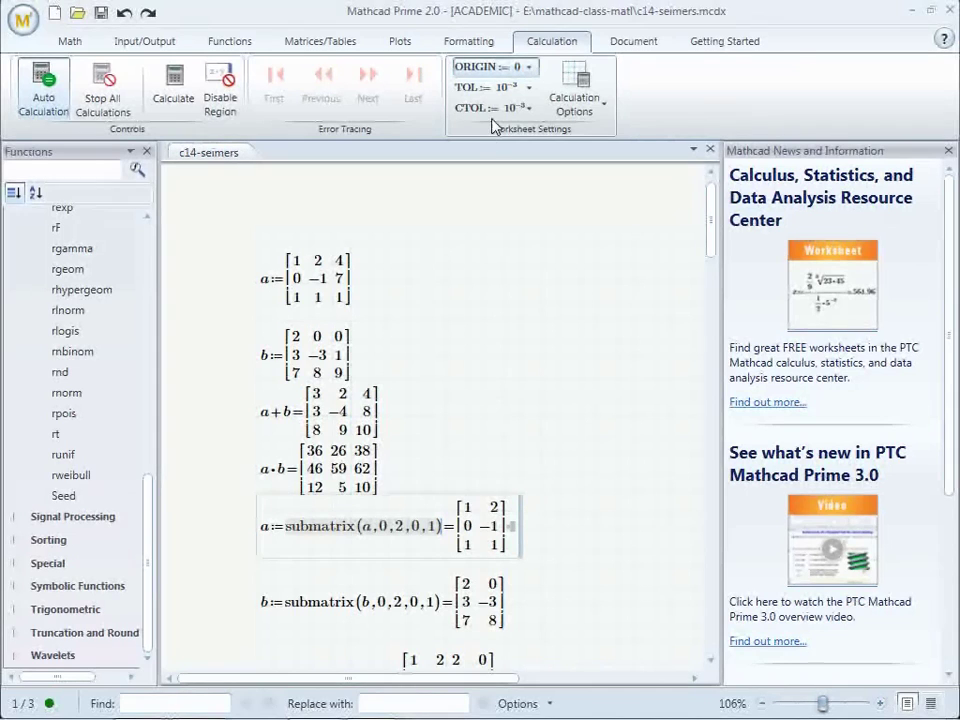
click(483, 107)
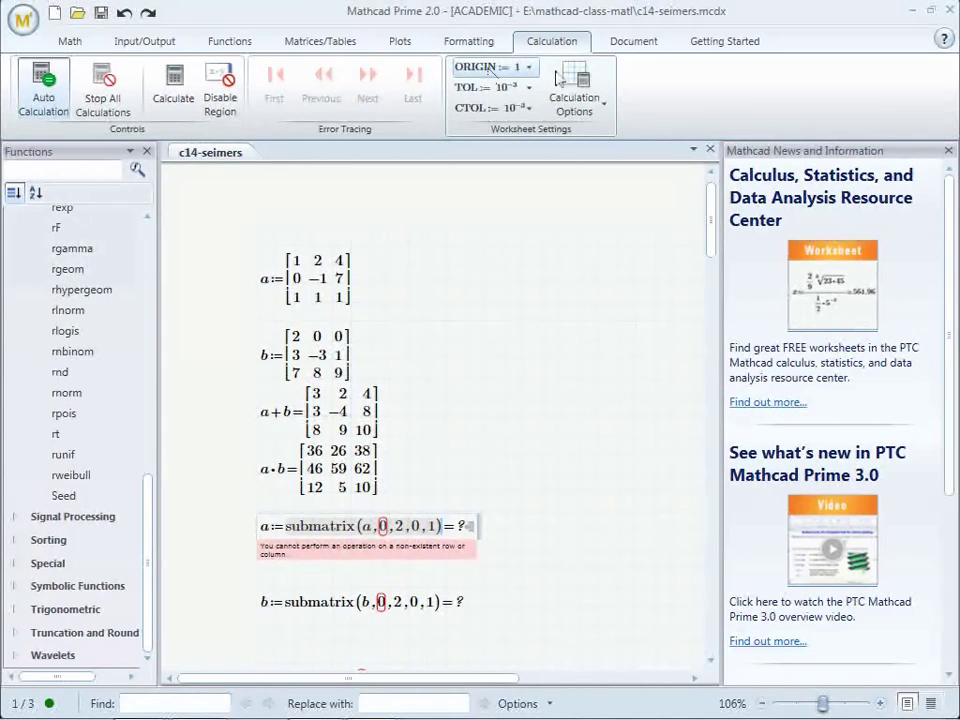
click(531, 70)
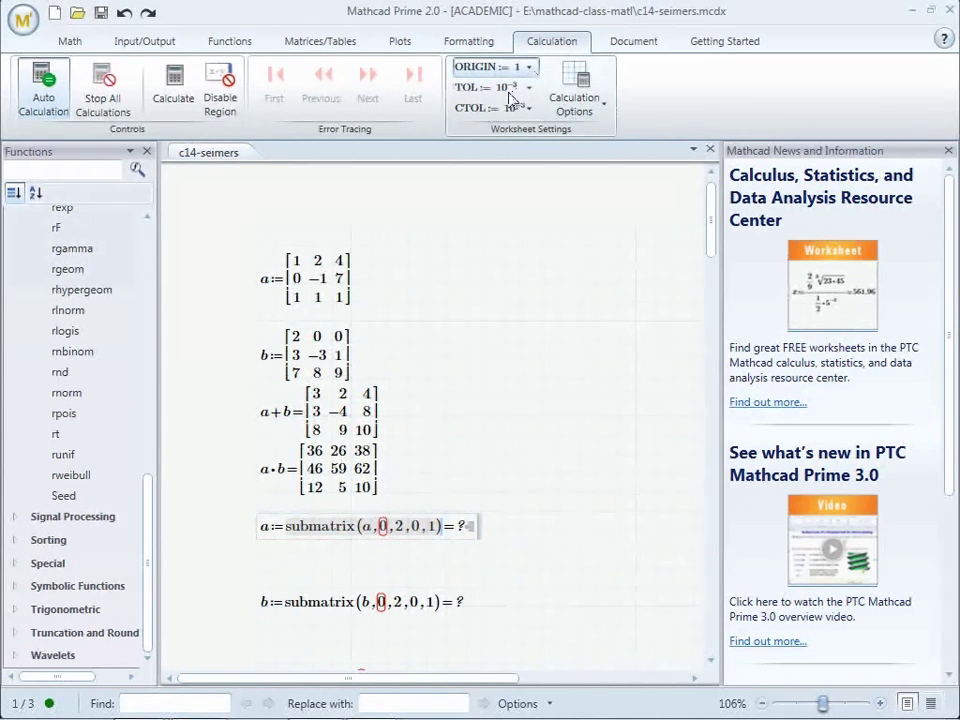
click(508, 91)
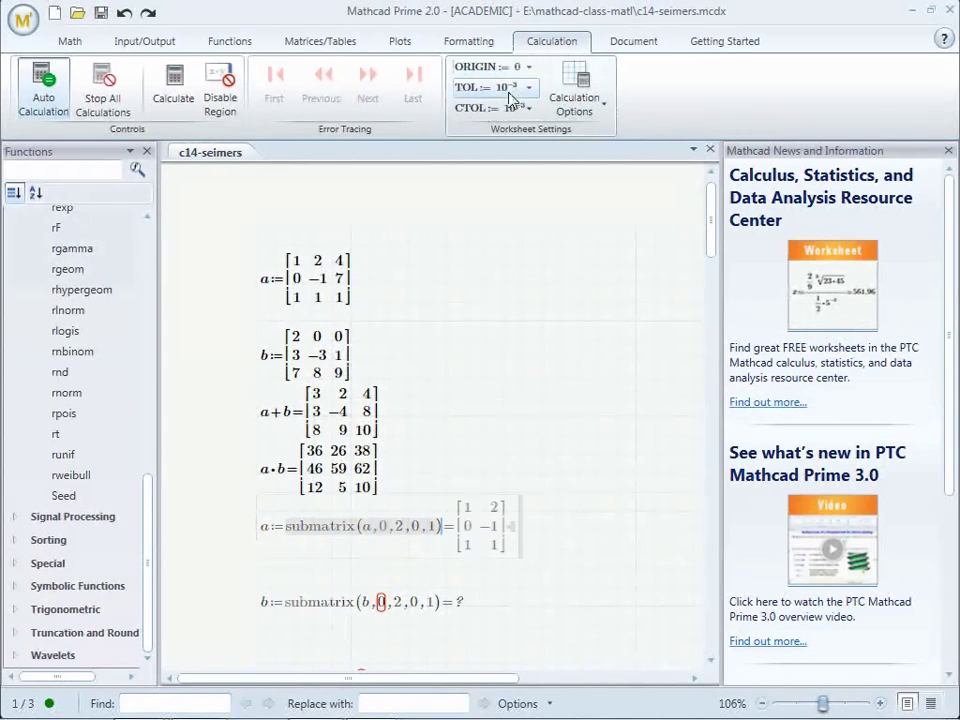
Examine how augment(a,b) and stack(a,b) combine the two submatrices a and b
click(713, 665)
scroll(713, 665, down, 6)
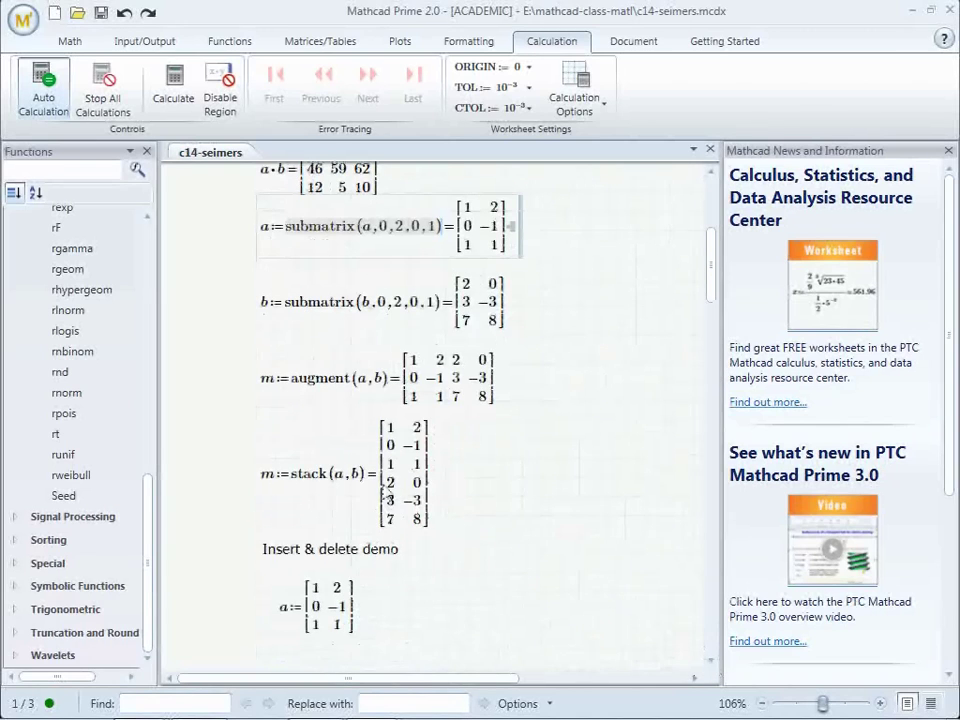
click(304, 385)
double_click(304, 385)
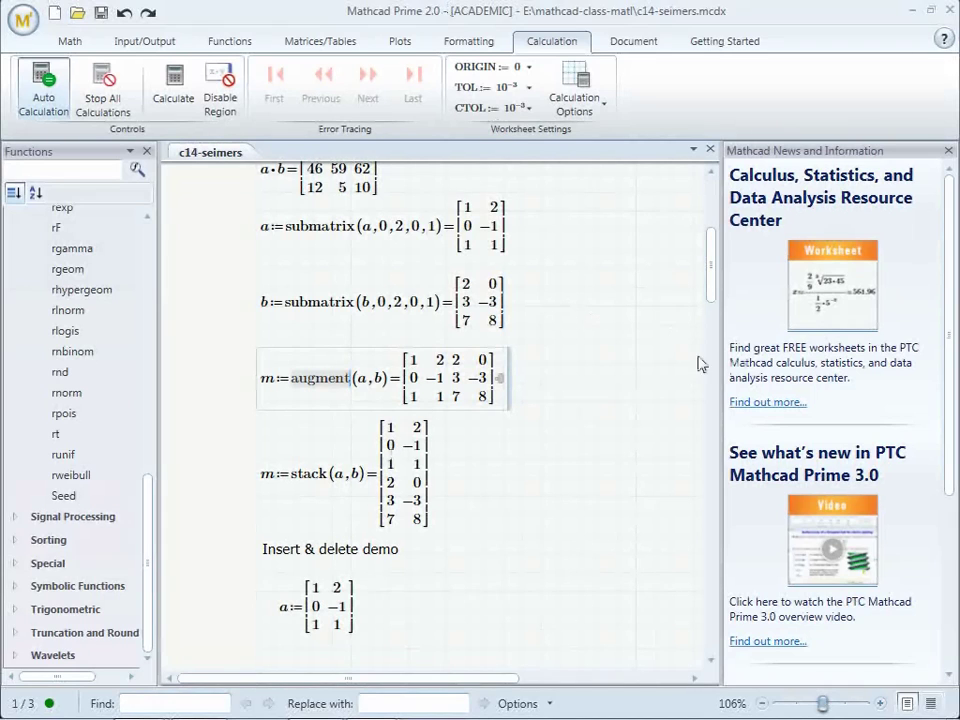
click(267, 227)
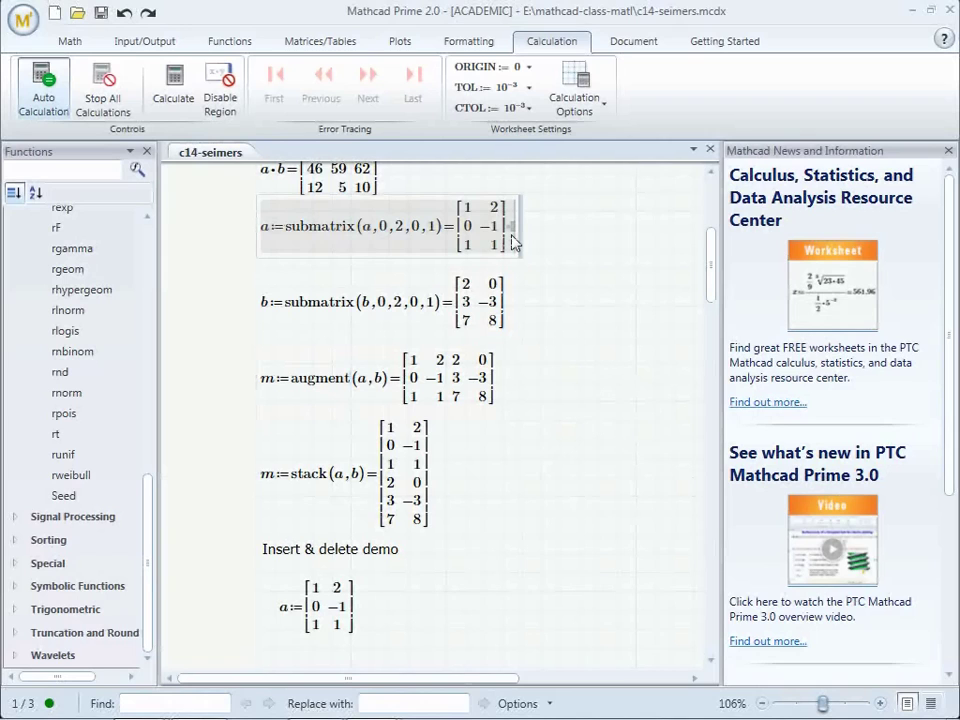
click(268, 304)
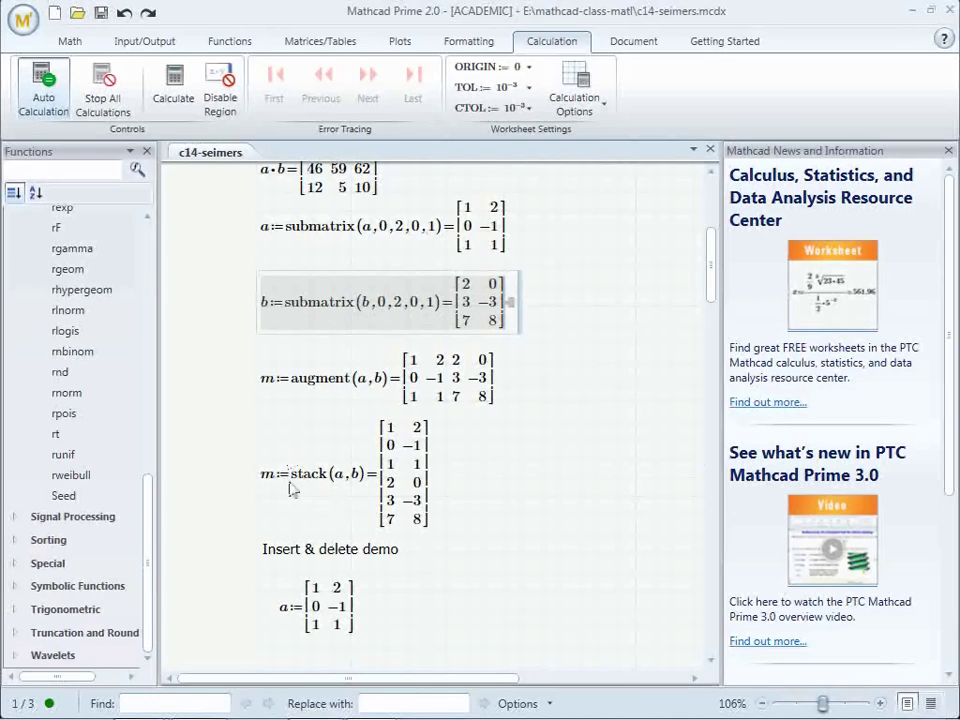
click(352, 485)
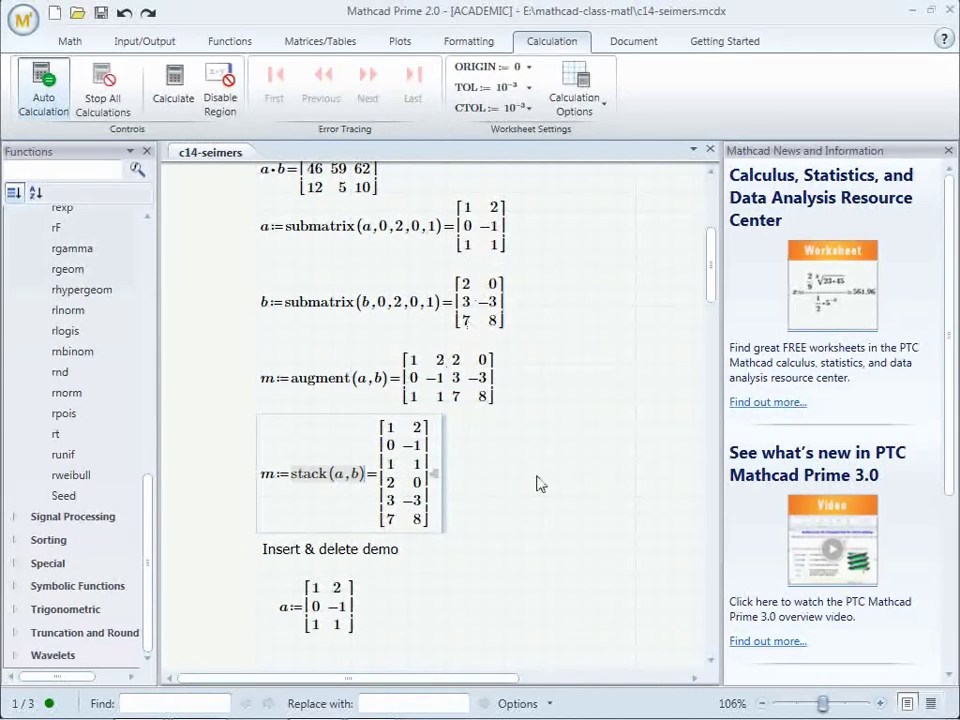
Examine the matrix in the insert and delete demo and the two submatrix definitions of a and b
scroll(713, 664, down, 5)
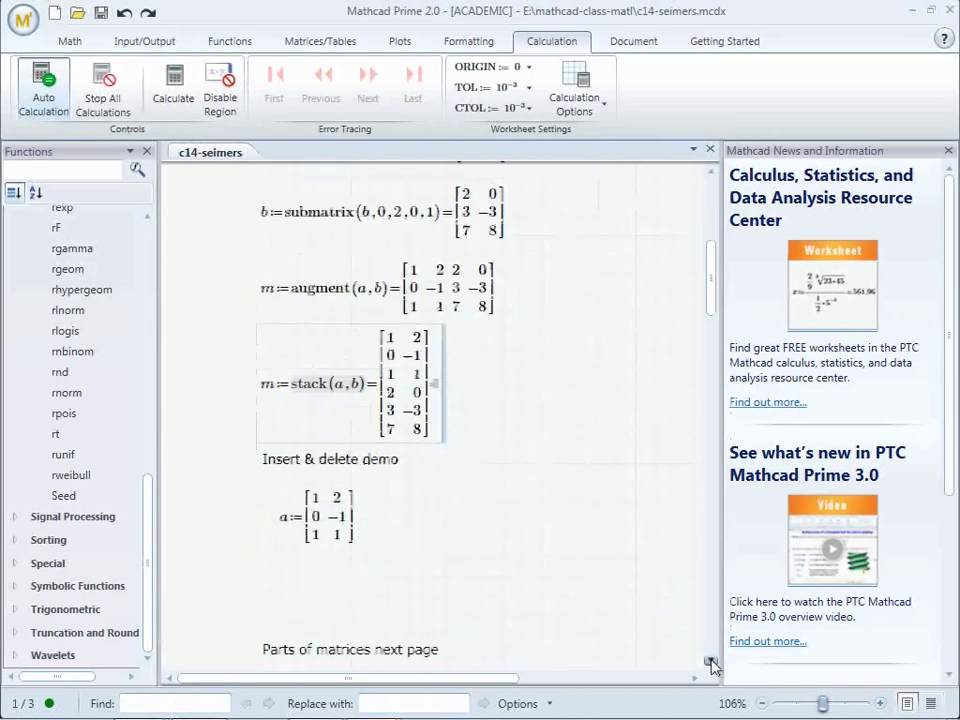
scroll(713, 664, down, 2)
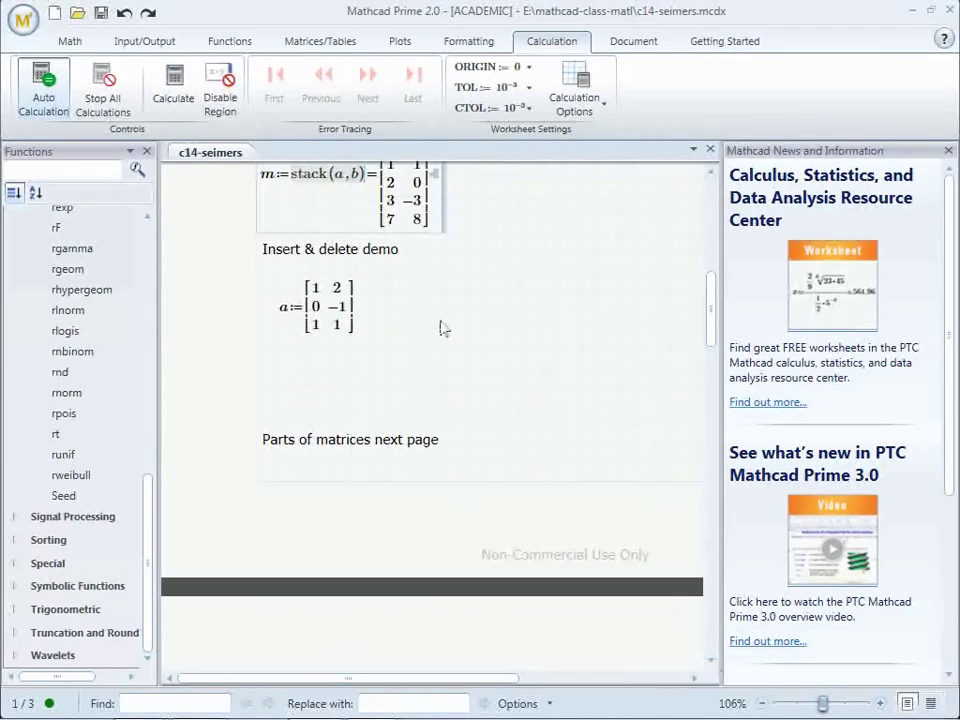
click(336, 291)
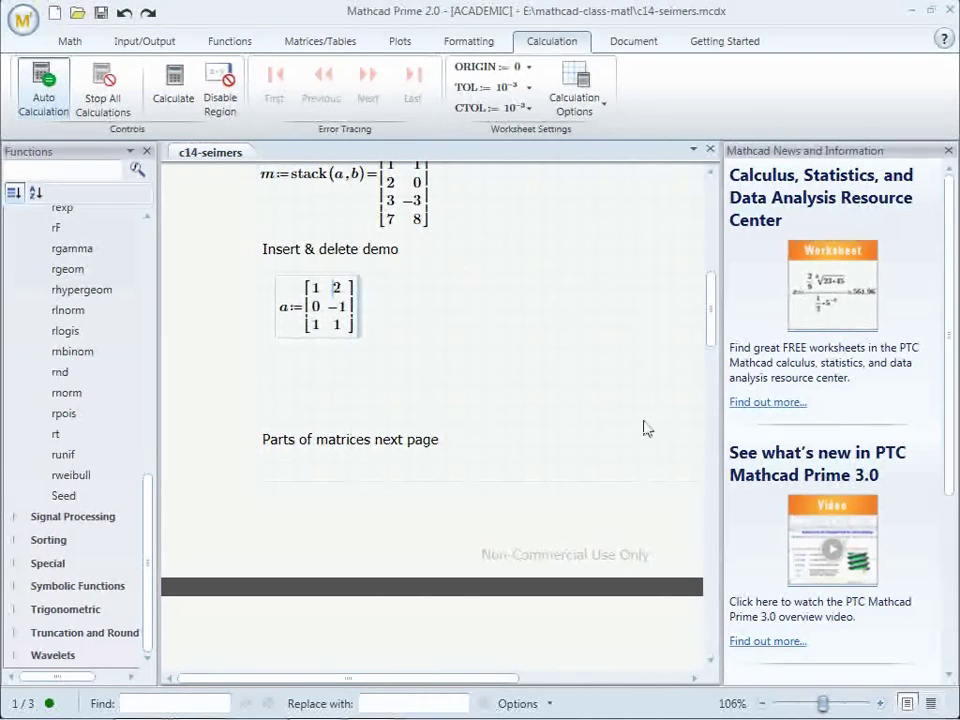
drag(713, 318, 707, 270)
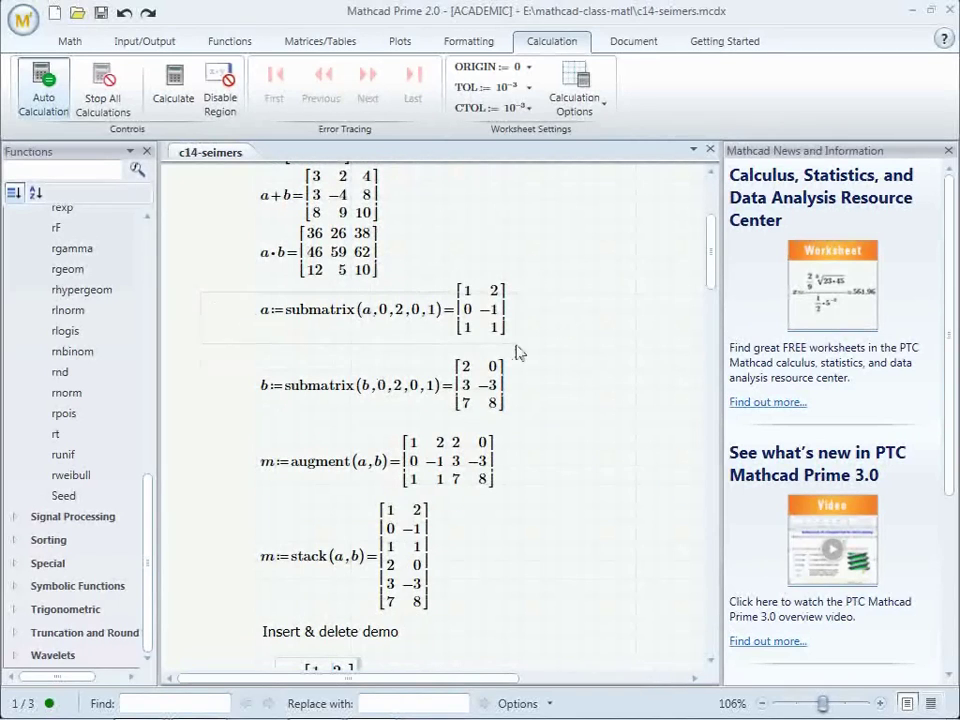
drag(519, 352, 553, 435)
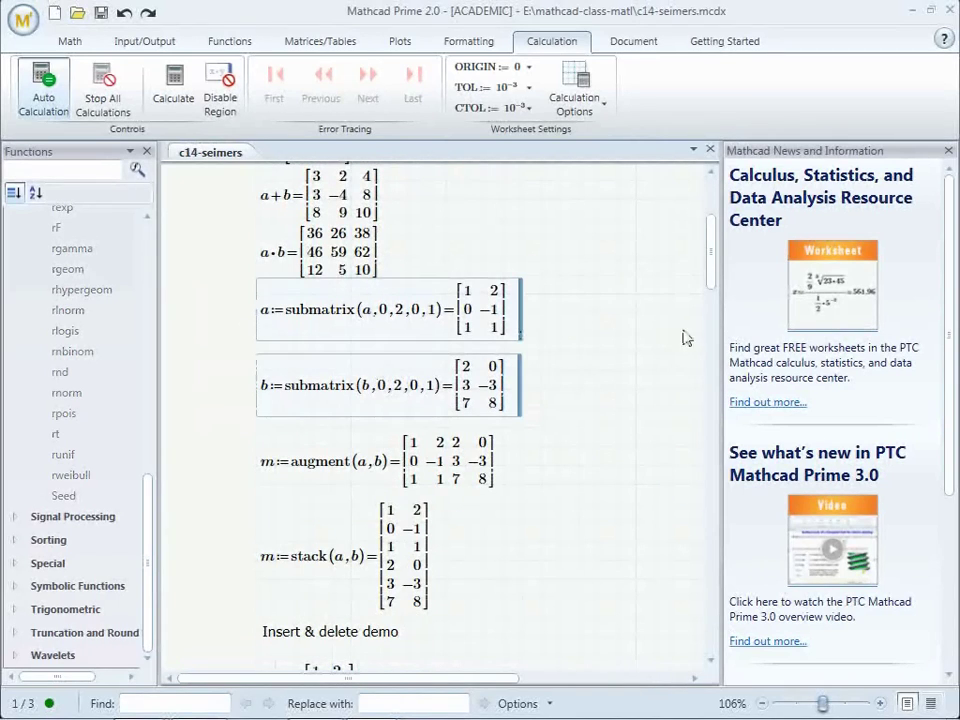
drag(711, 285, 574, 302)
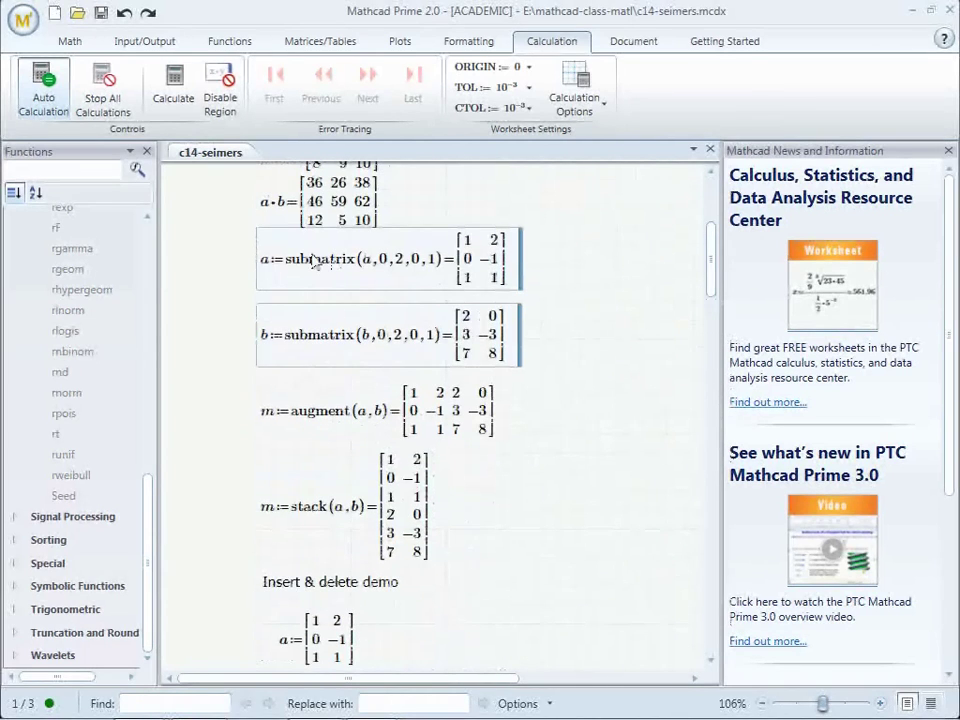
Try removing the a:= assignment in front of submatrix(a,0,2,0,1), leaving only the function call
click(311, 259)
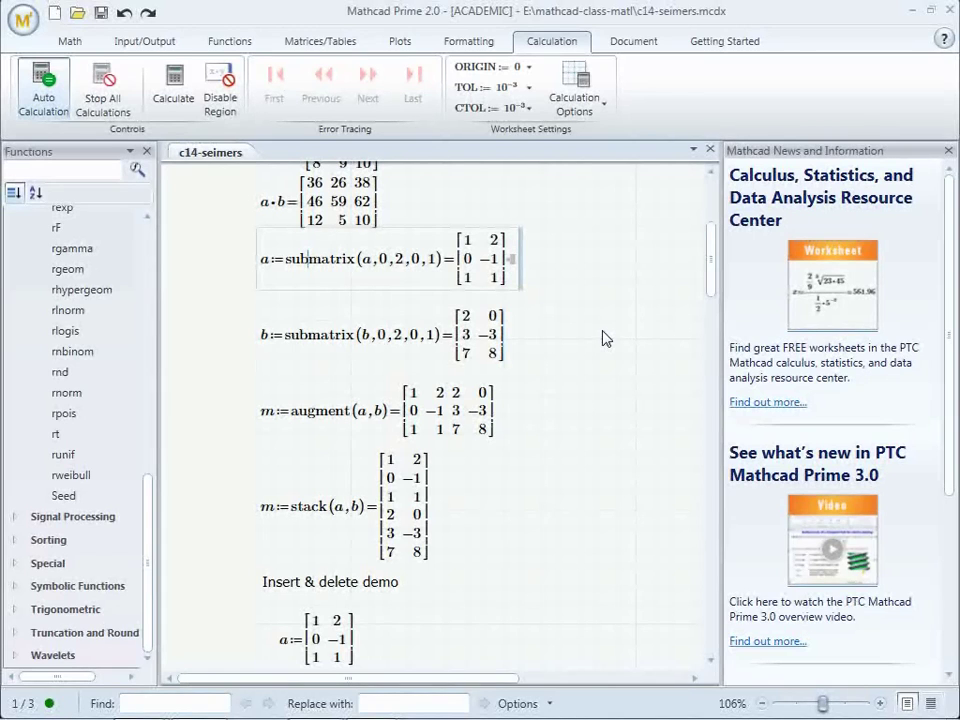
click(287, 264)
key(BackSpace)
key(BackSpace)
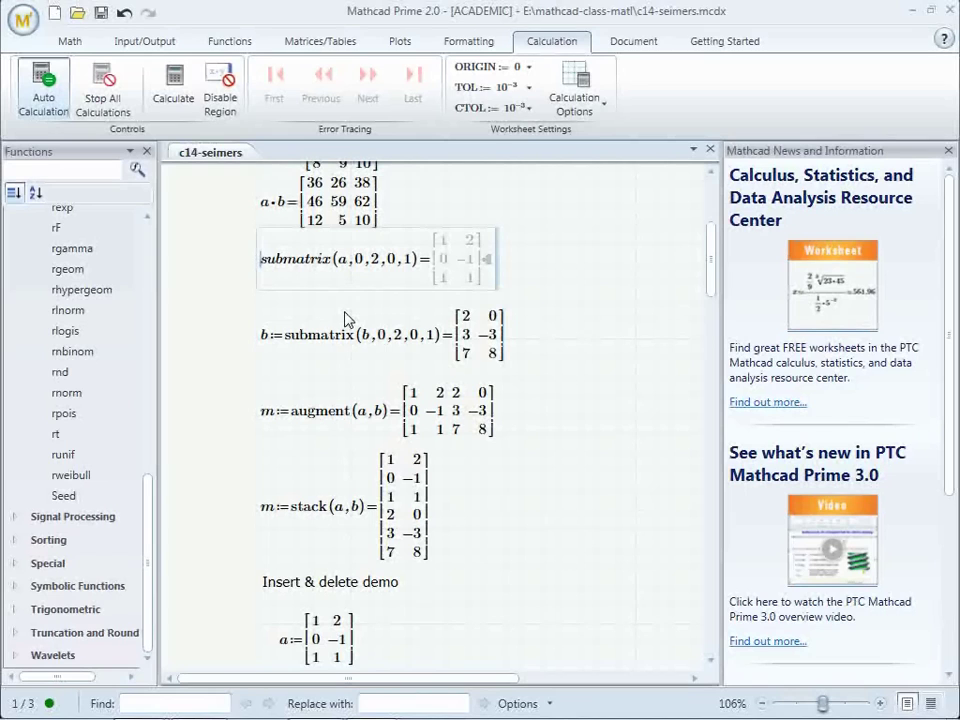
key(Return)
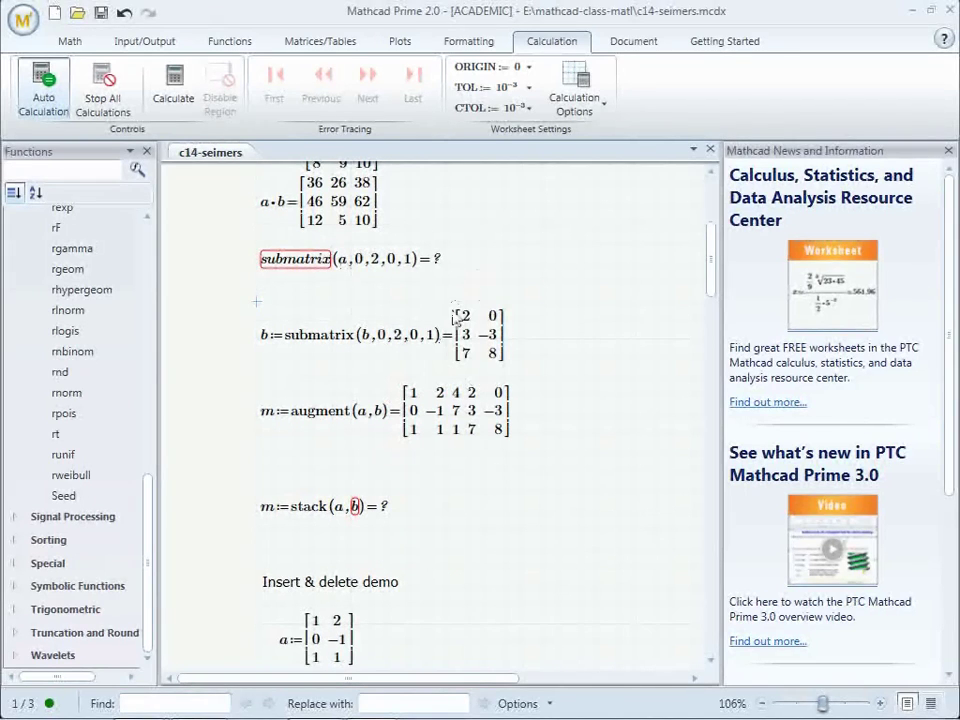
Restore the a:= assignment in front of submatrix(a,0,2,0,1) and recalculate the worksheet
click(438, 259)
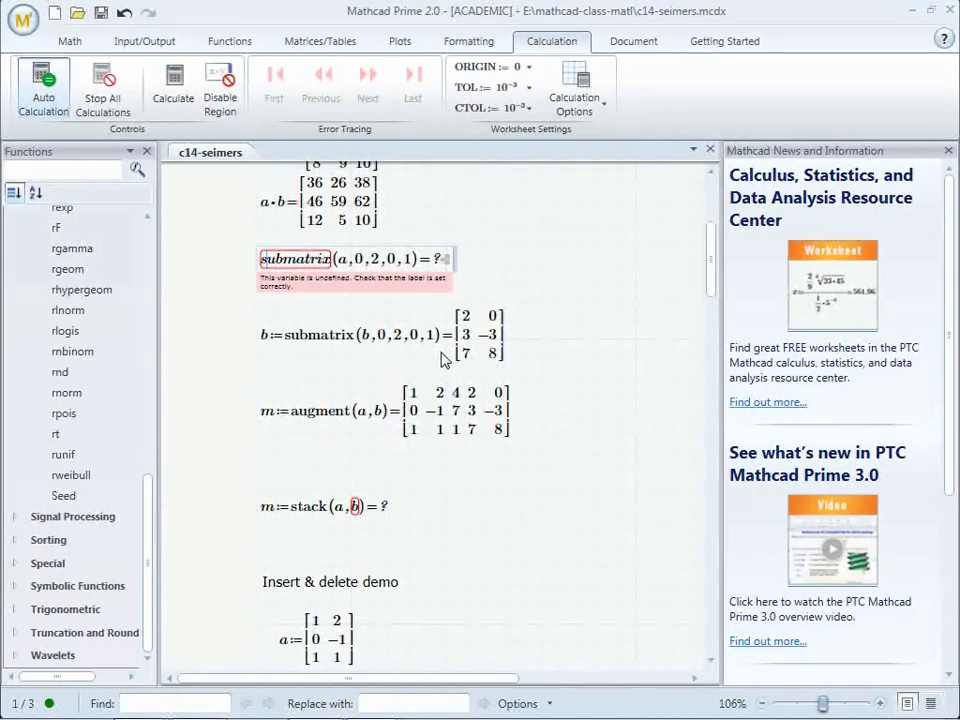
key(ctrl+z)
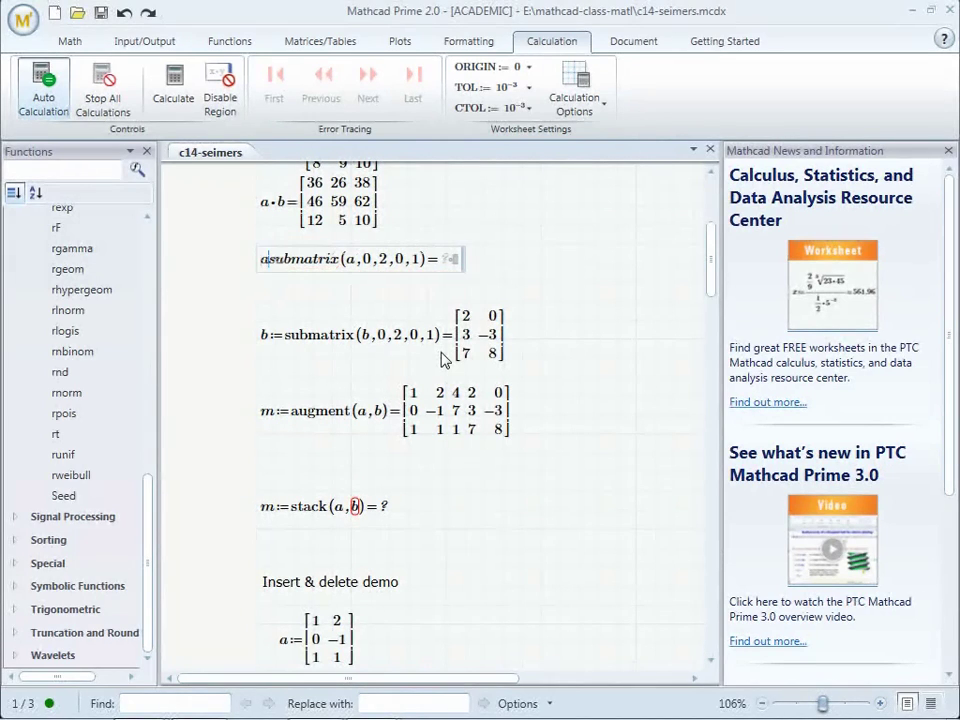
text(:=)
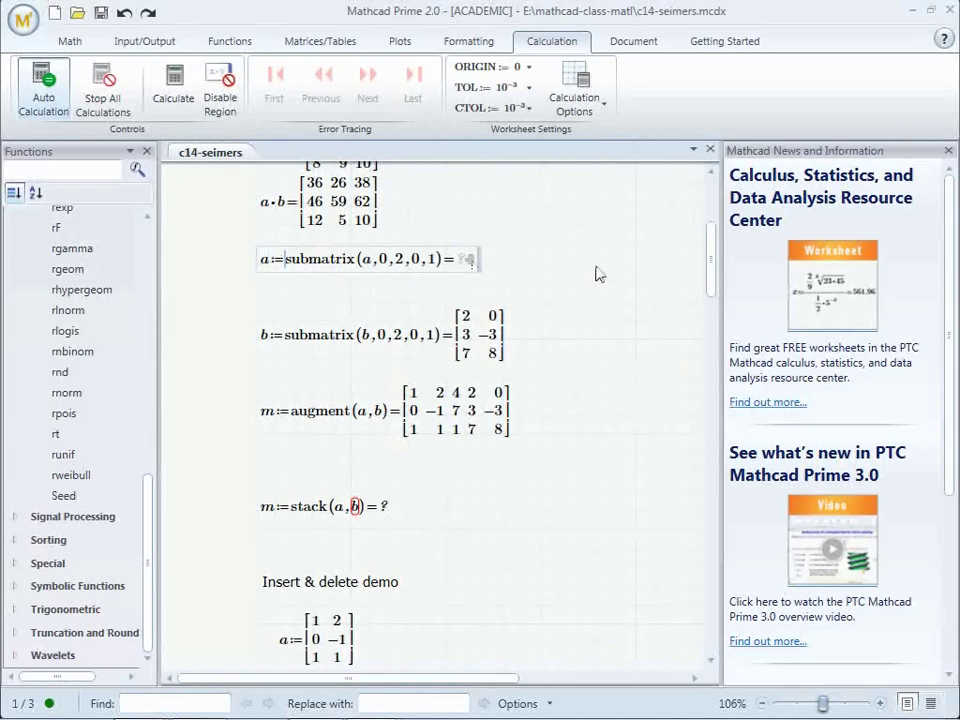
key(Return)
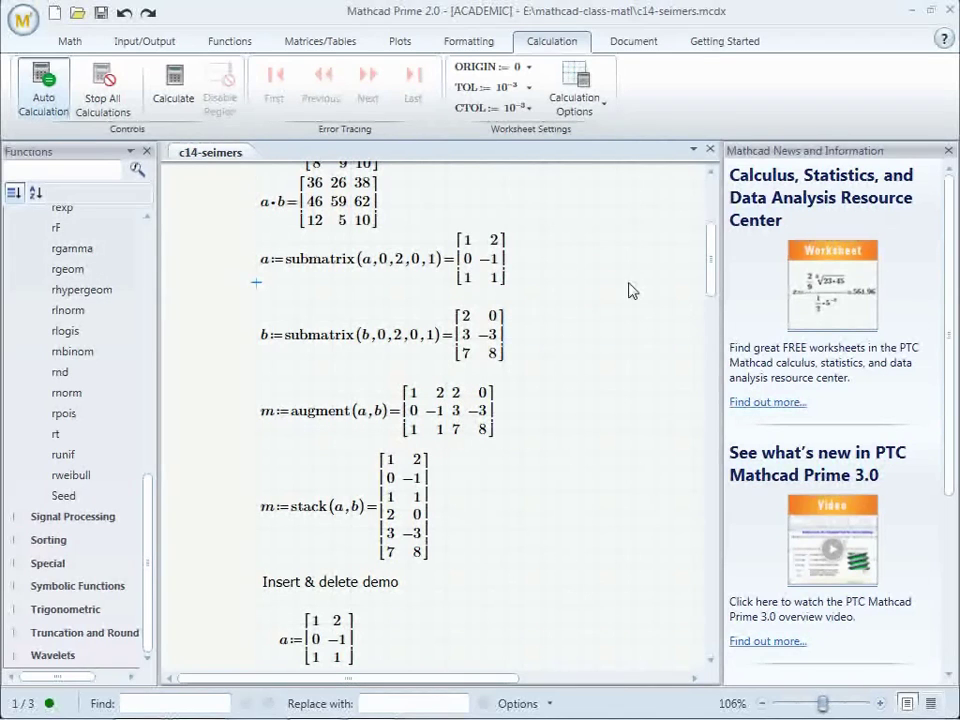
Try deleting the a:=submatrix(a,0,2,0,1) region and inspect its effect on stack(a,b), undoing each deletion
drag(575, 302, 225, 261)
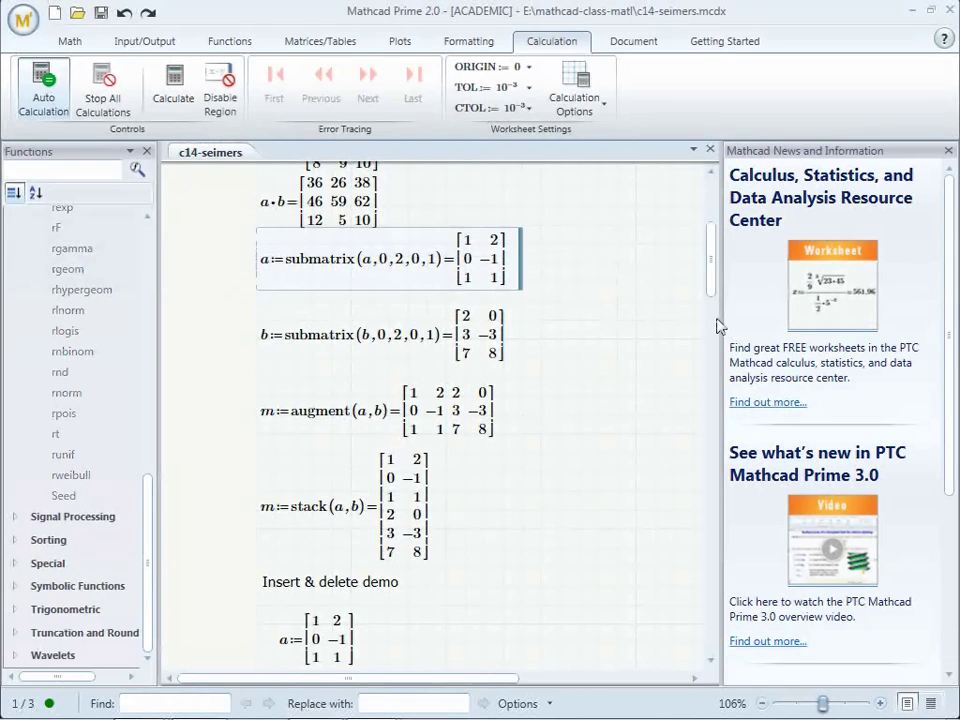
key(Delete)
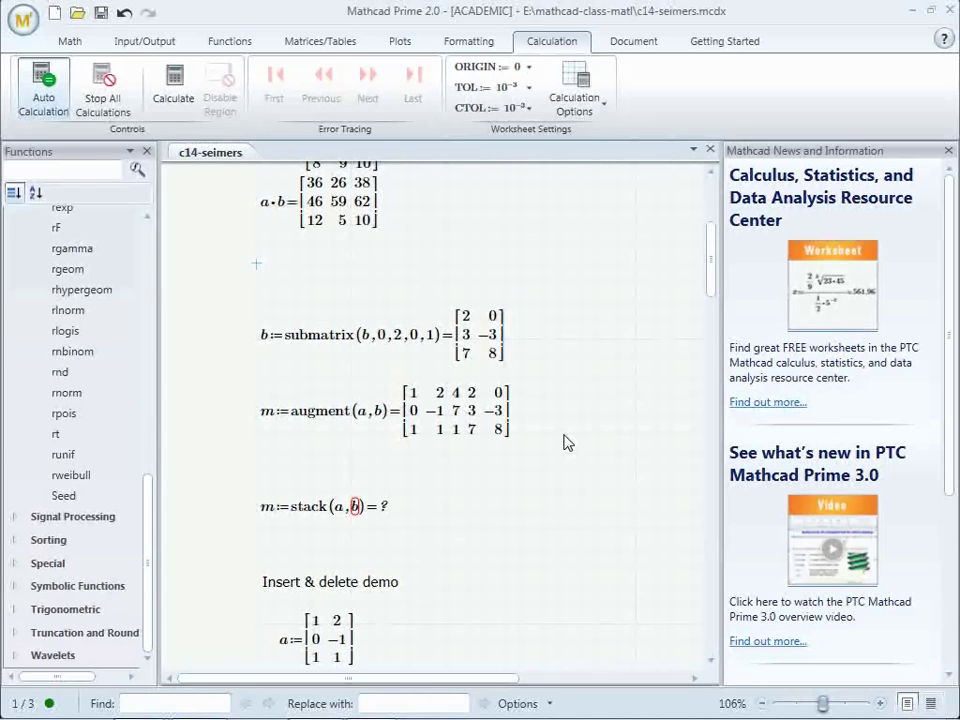
key(ctrl+z)
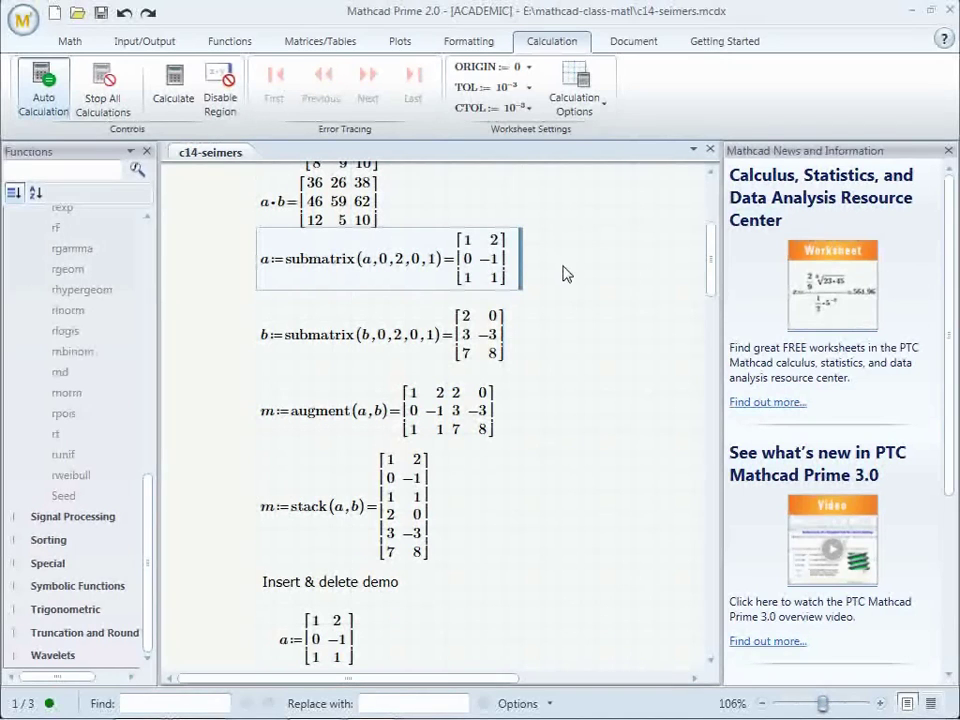
key(Delete)
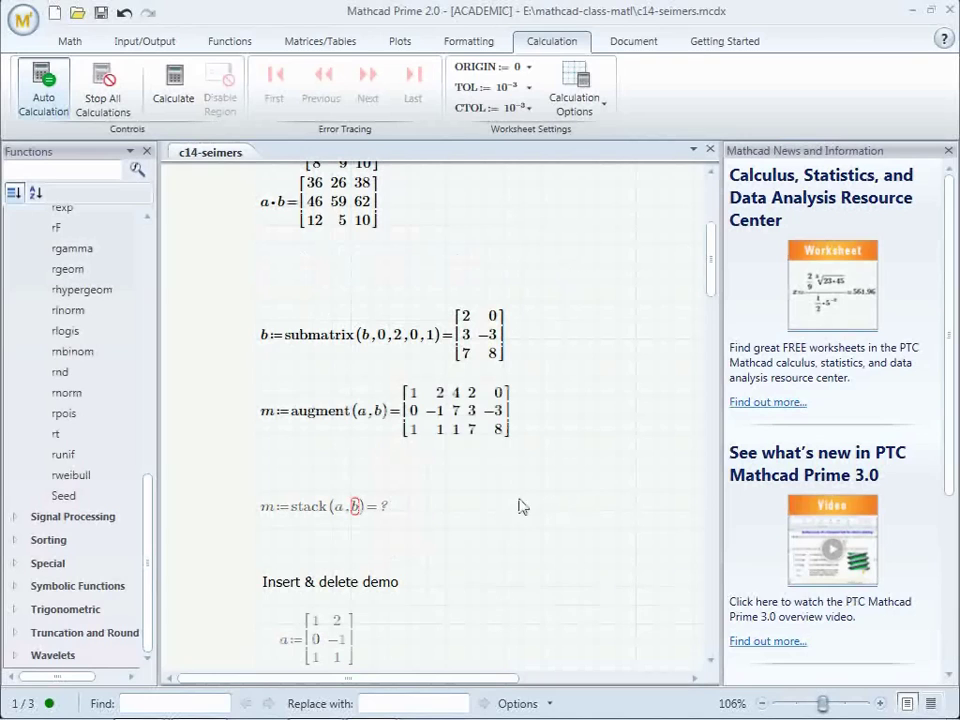
click(408, 510)
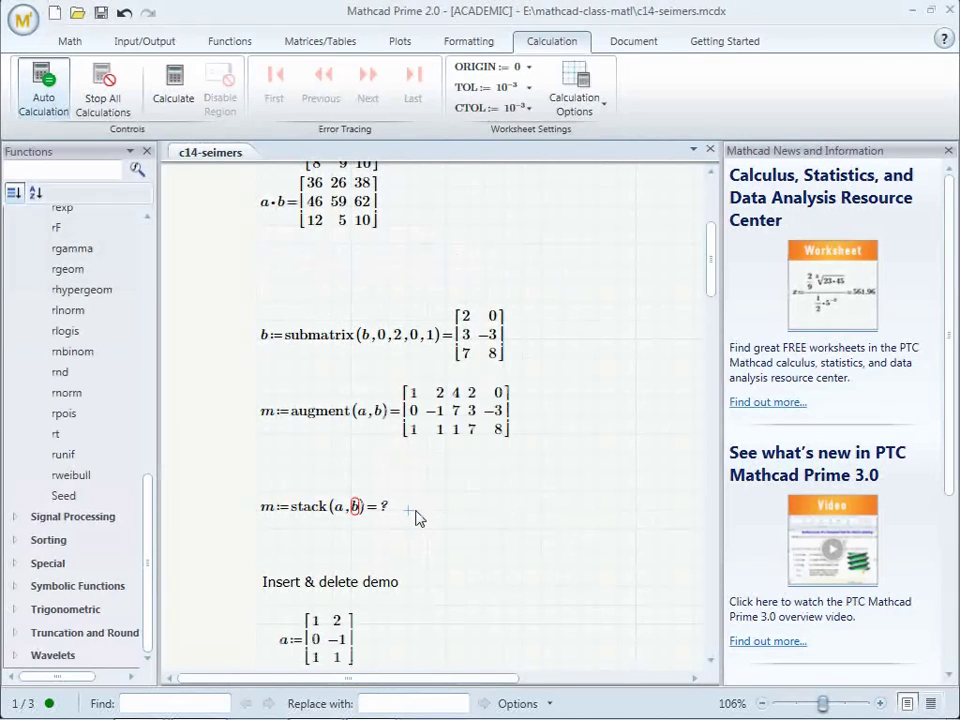
click(352, 507)
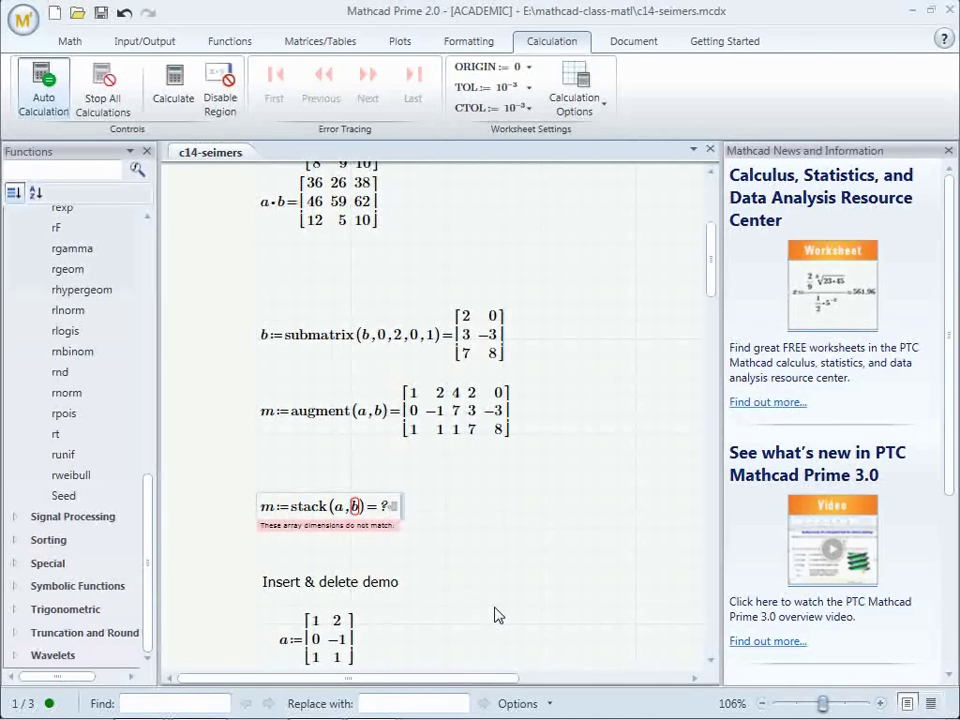
key(ctrl+z)
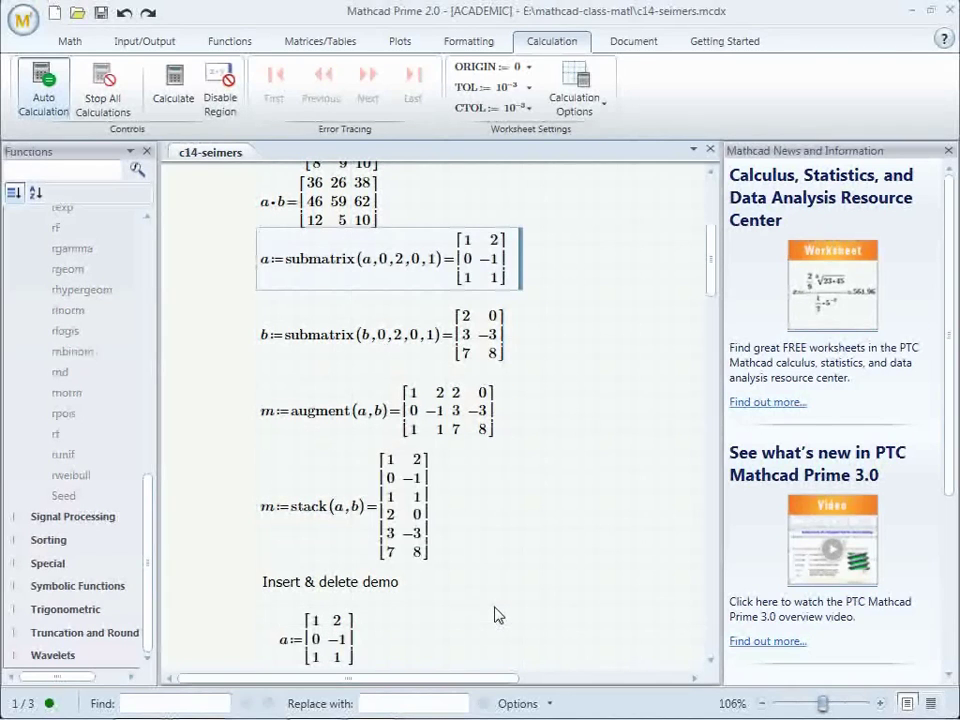
Re-enter the definition of b below ORIGIN:=1 as a with matrix index 1,2 and evaluate it
drag(713, 274, 718, 387)
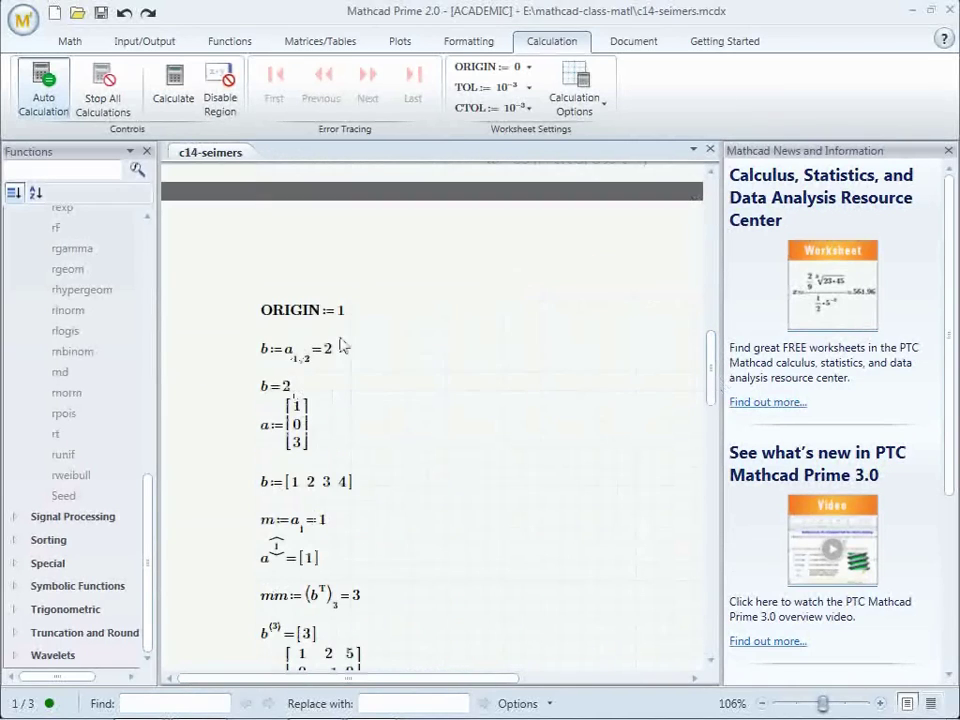
click(297, 365)
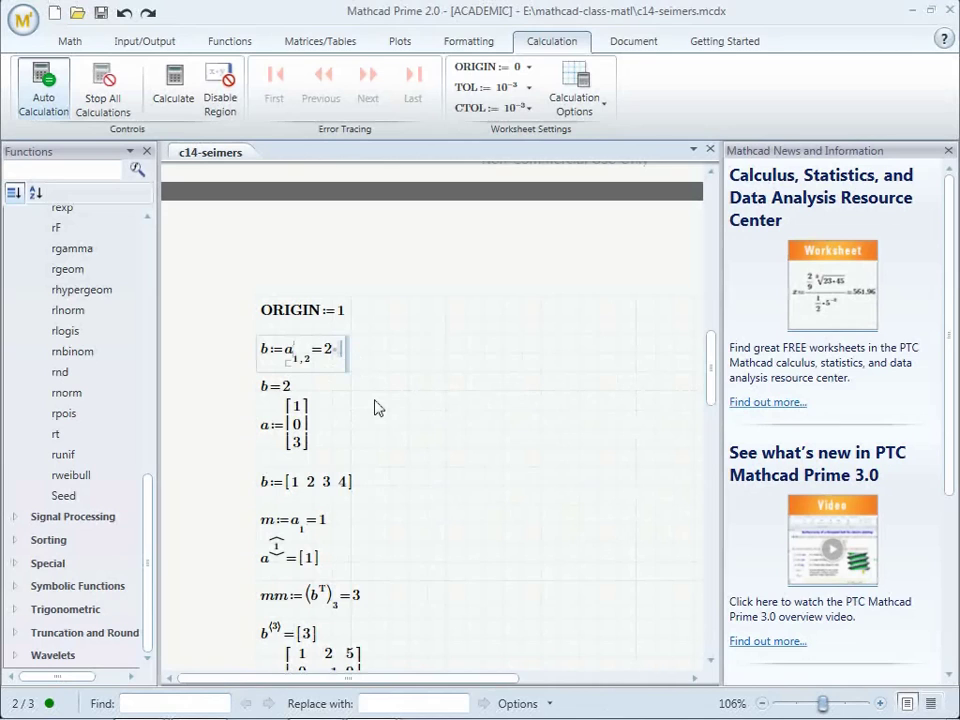
key(BackSpace)
key(BackSpace)
key(BackSpace)
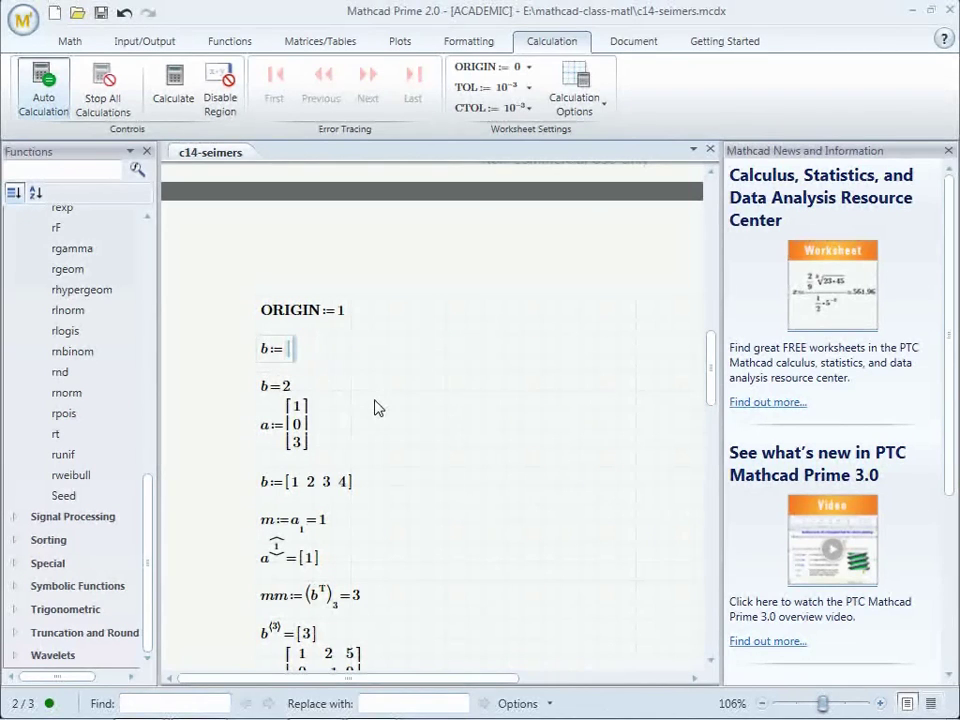
text(a)
click(328, 44)
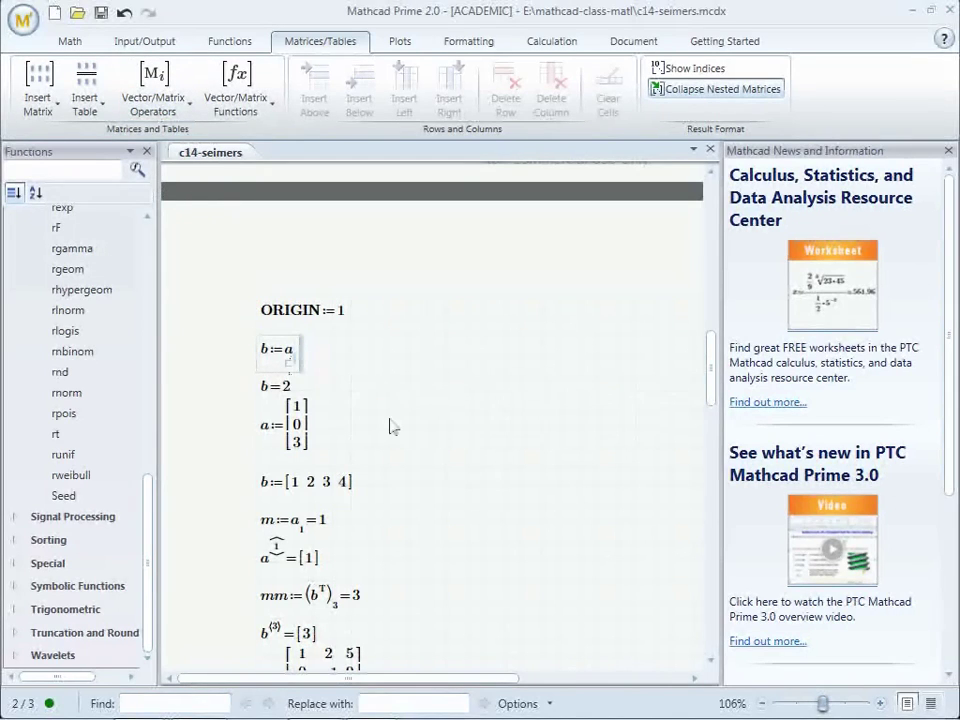
text(1,2=2)
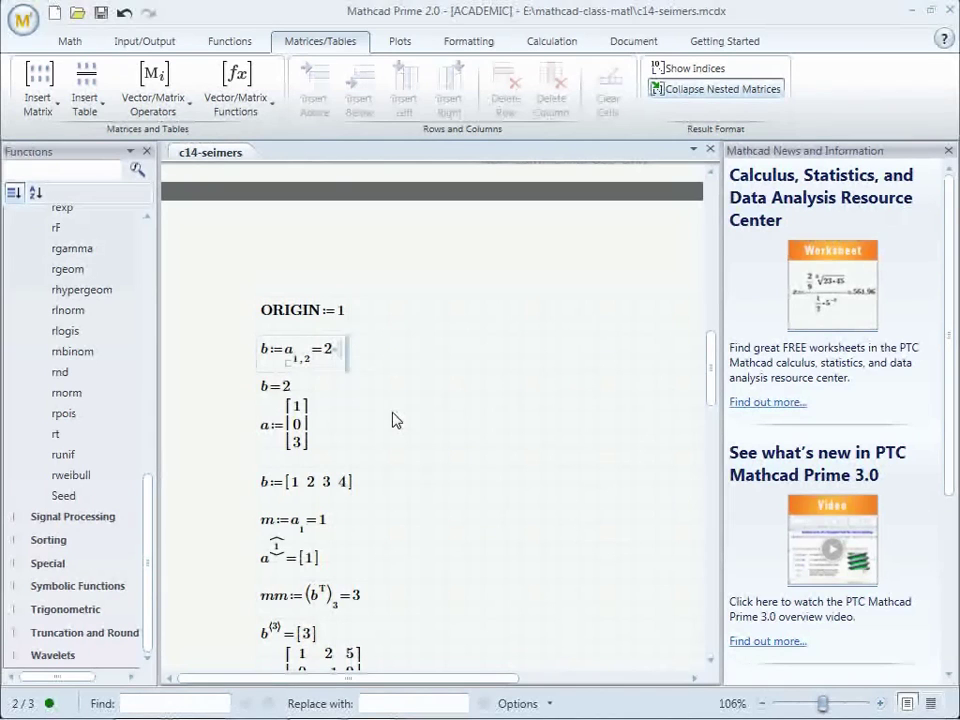
Compare the submatrix assigned to a with the ORIGIN:=1 statement and the worksheet's ORIGIN setting
click(714, 217)
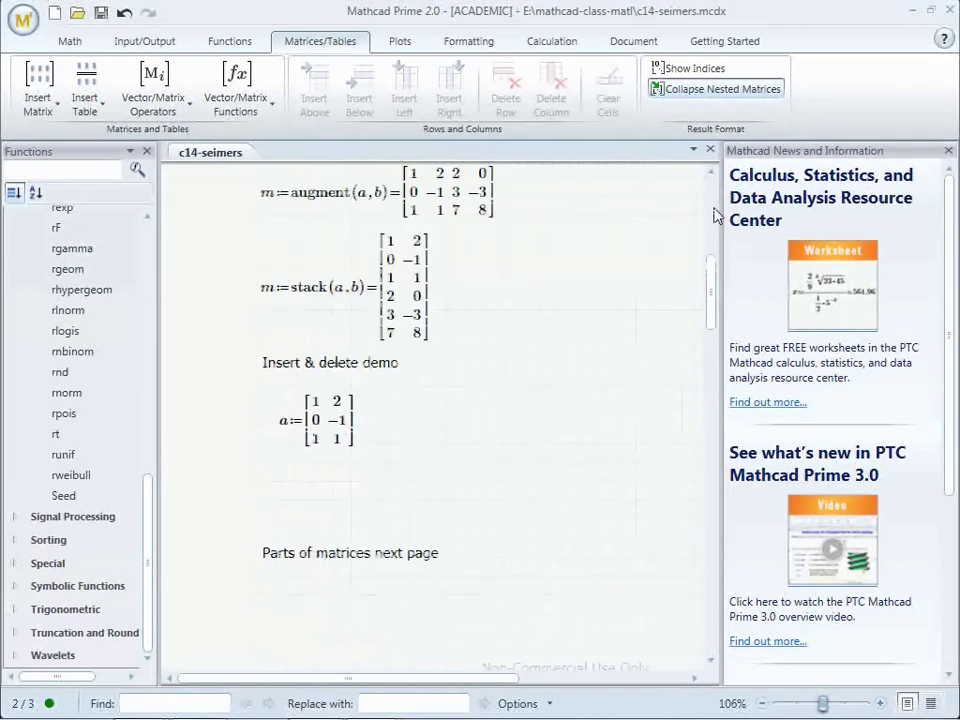
click(714, 217)
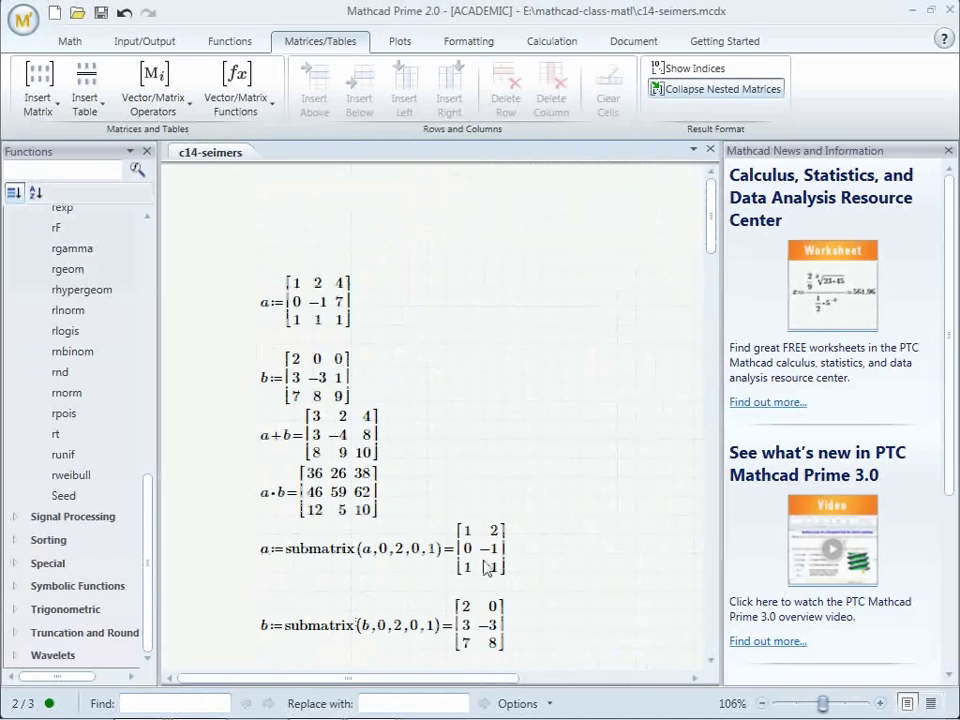
click(714, 651)
click(714, 651)
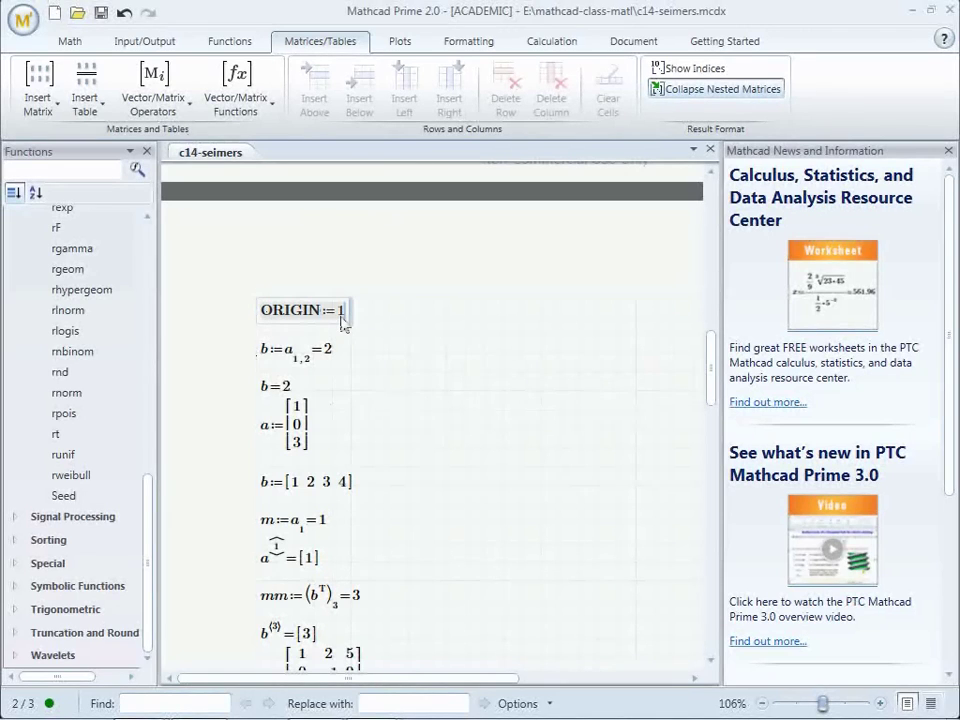
click(637, 43)
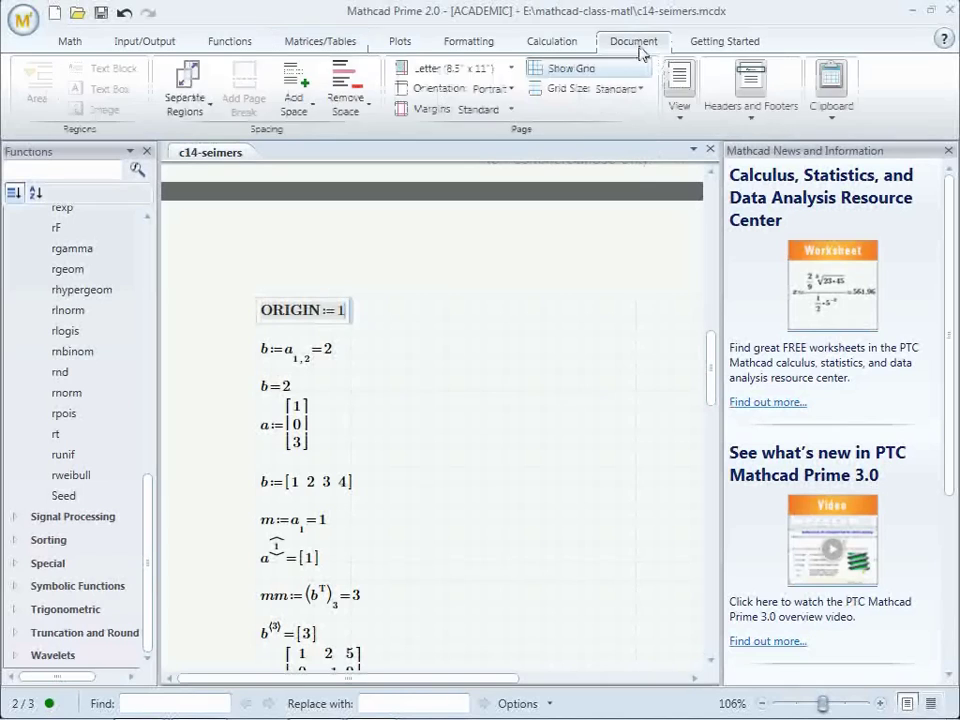
click(560, 46)
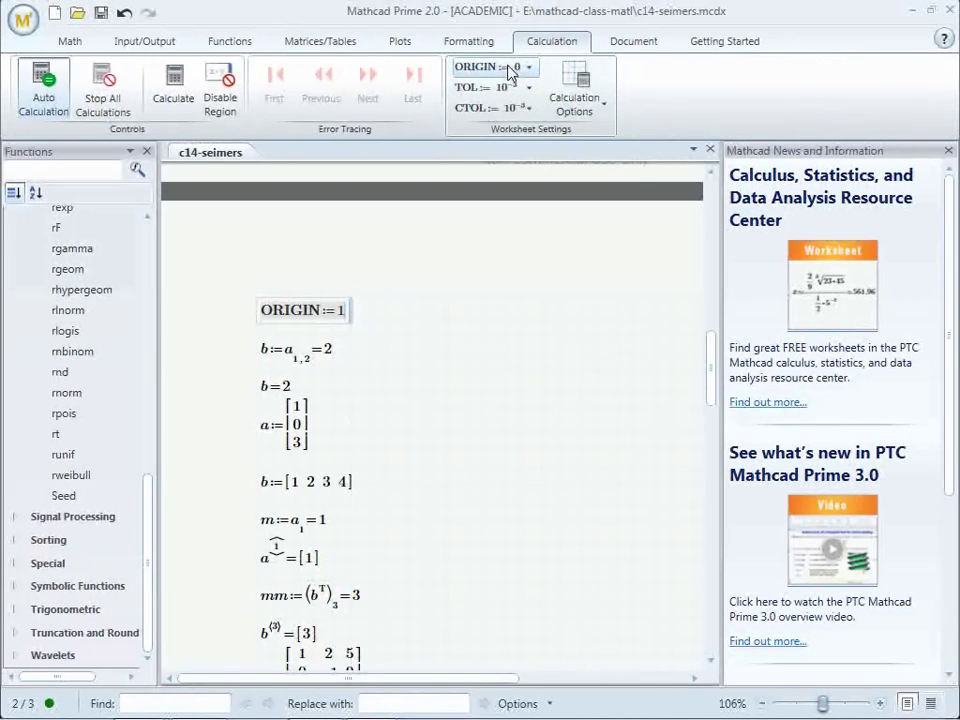
click(369, 316)
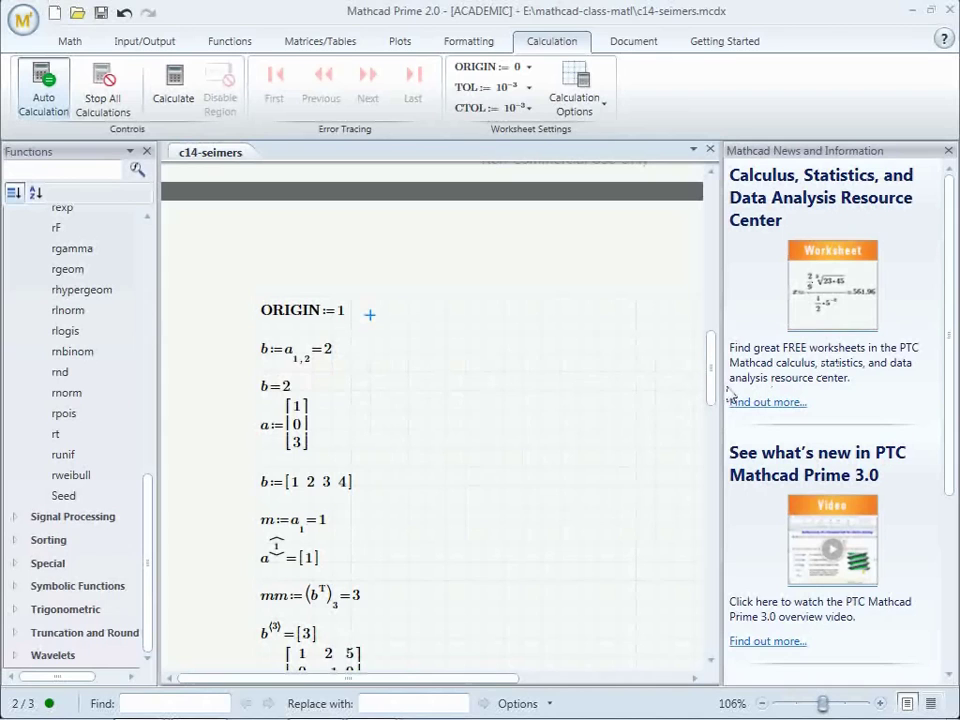
Evaluate matrix a in a new region beside the ORIGIN:=1 statement
click(711, 278)
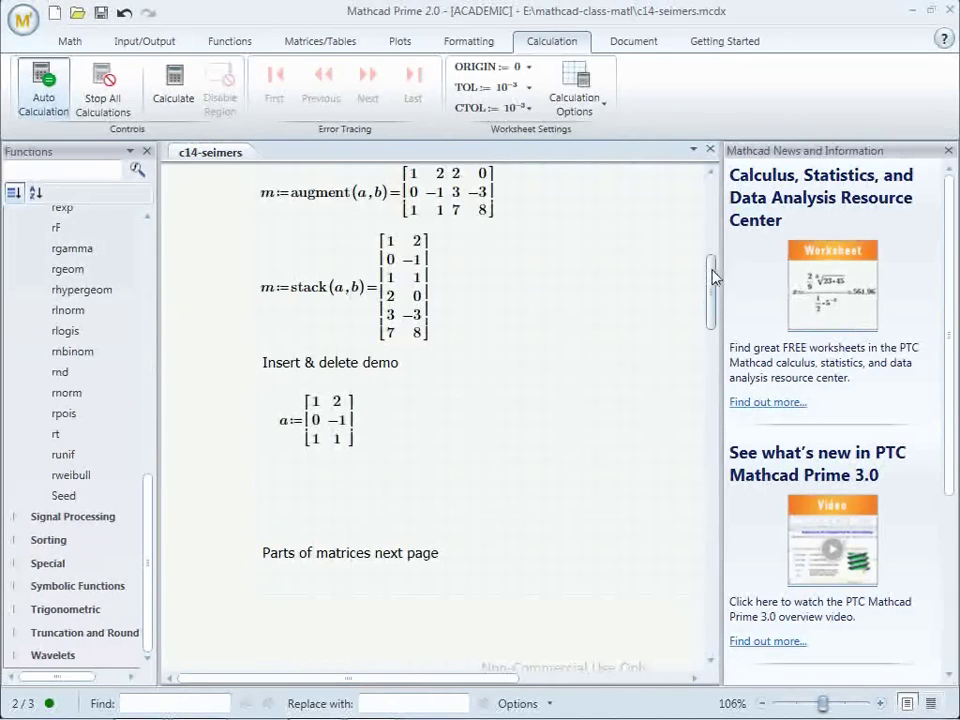
drag(715, 275, 714, 193)
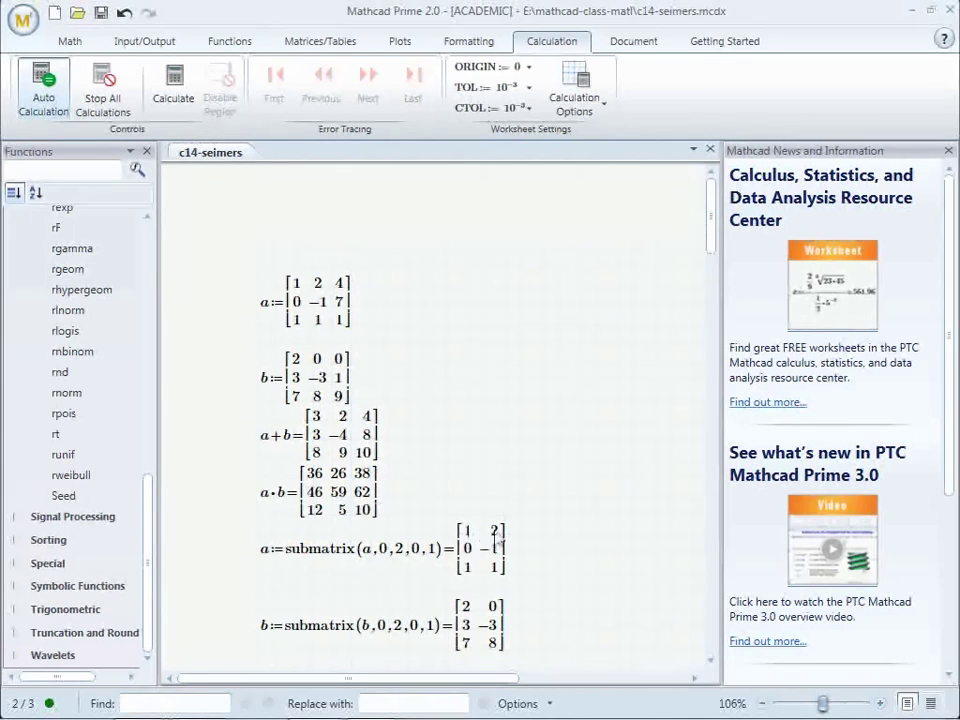
click(714, 645)
click(714, 645)
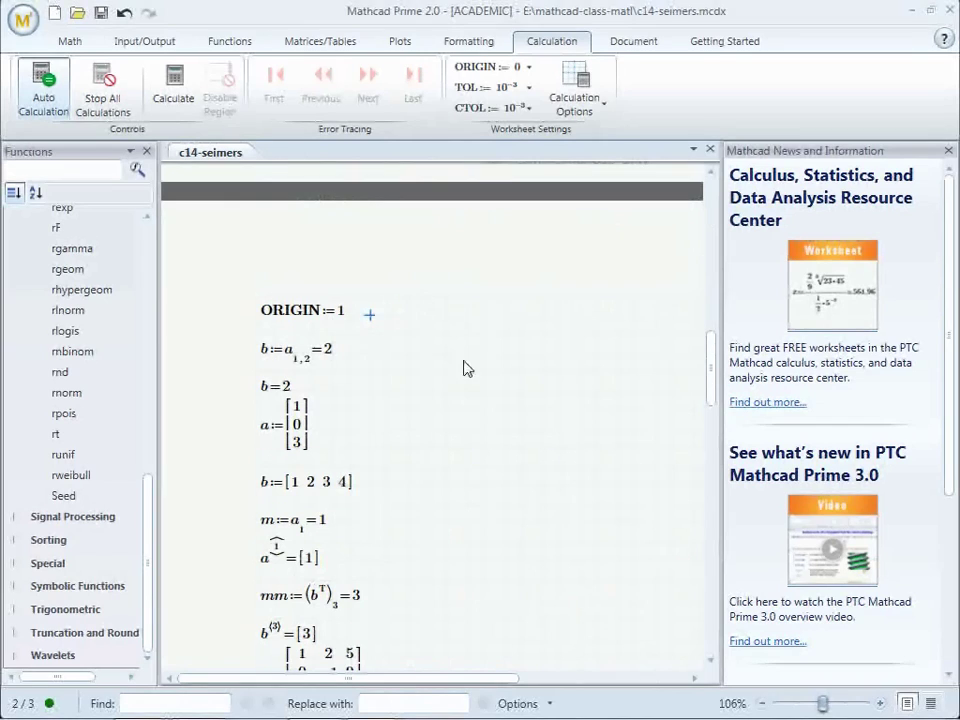
click(410, 316)
text(a=[0 -1; 1 1)
key(Return)
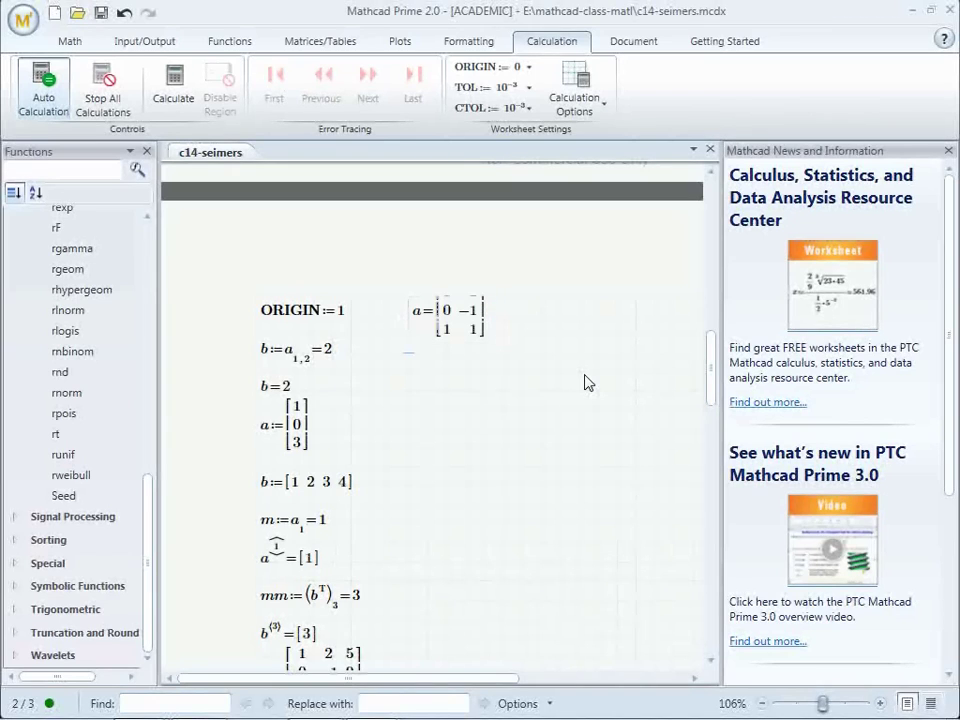
Move the evaluated matrix a down slightly beside the ORIGIN:=1 statement so that its top row is fully on the page
click(422, 330)
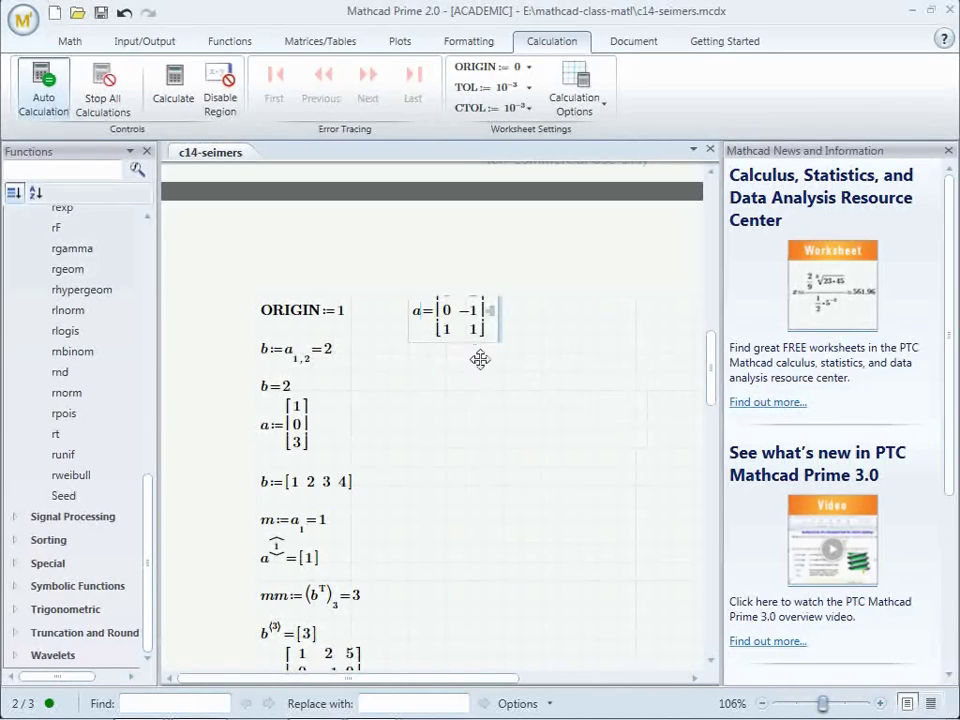
drag(479, 358, 477, 390)
key(ctrl+z)
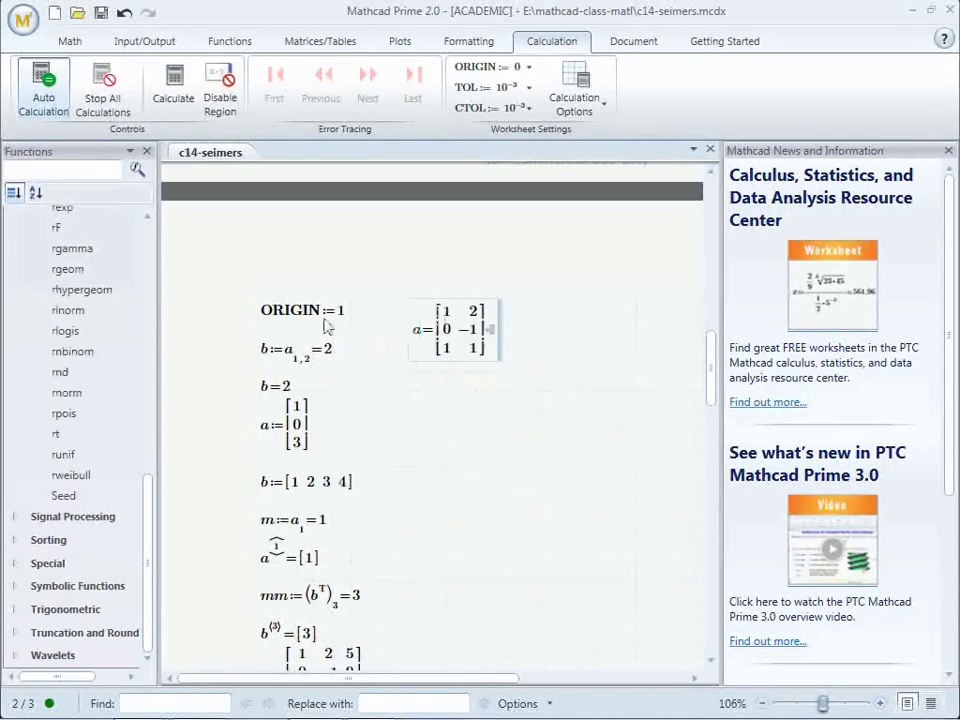
click(281, 312)
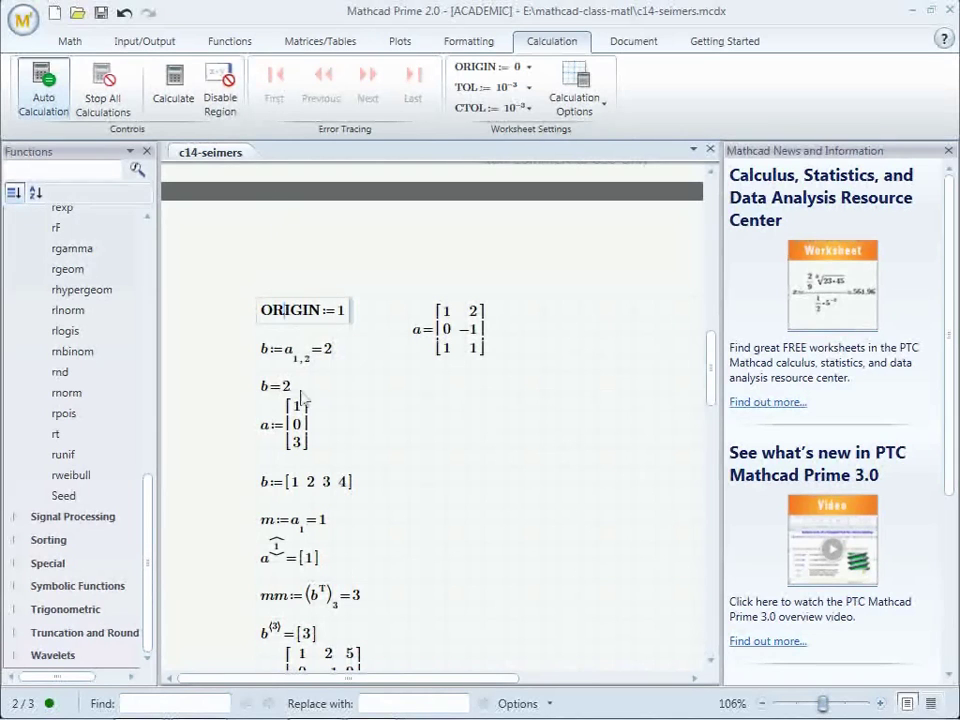
click(476, 320)
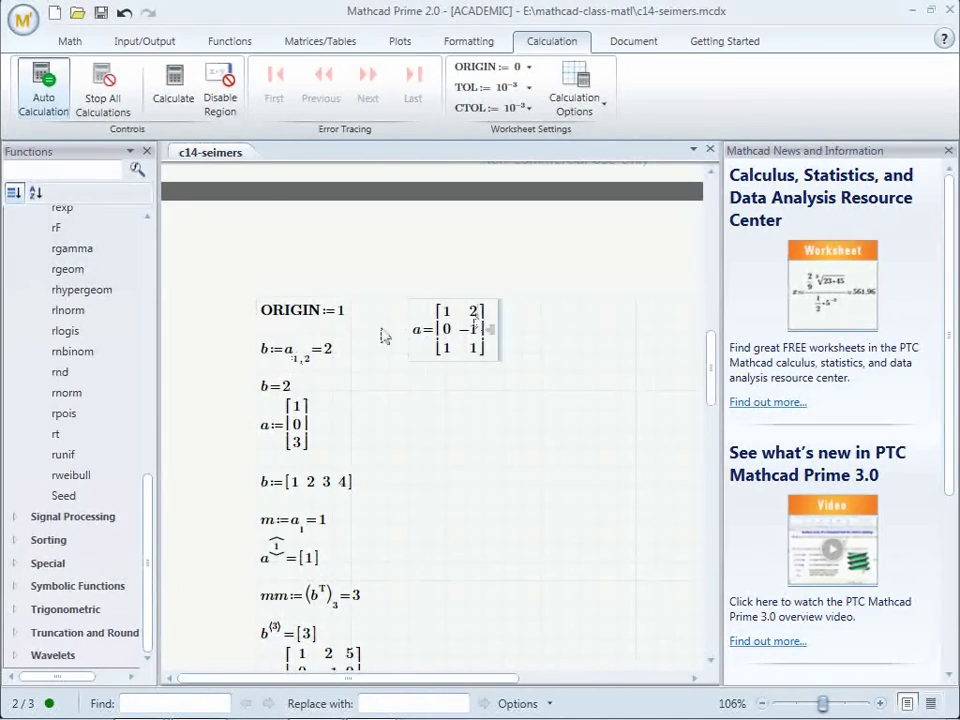
Set the column index of a in the b definition below ORIGIN:=1 to 3
click(303, 362)
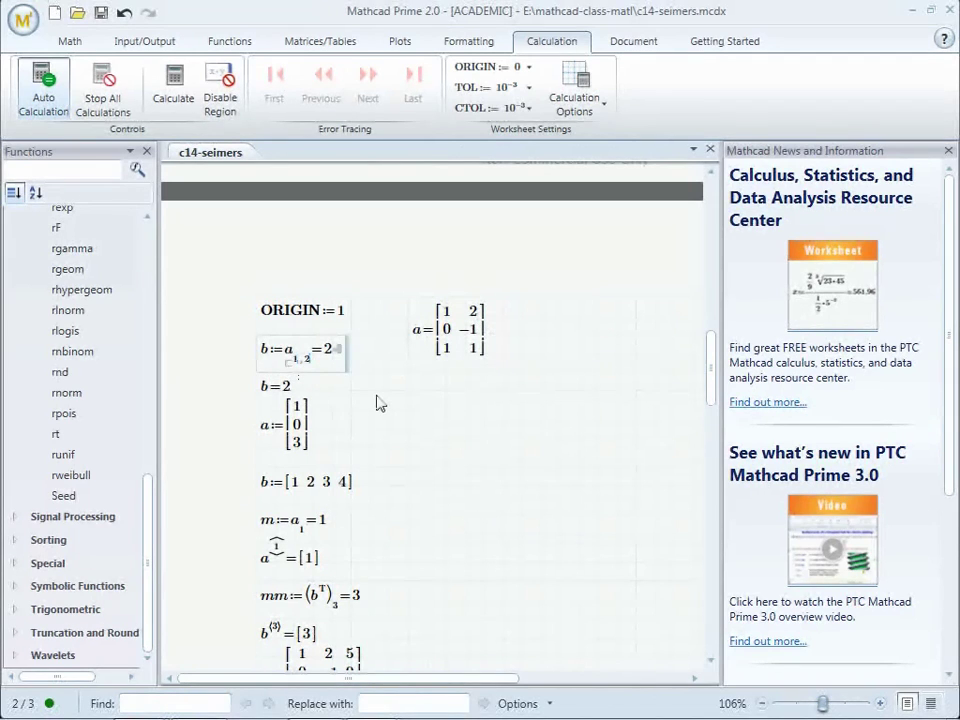
key(BackSpace)
text(3)
click(375, 396)
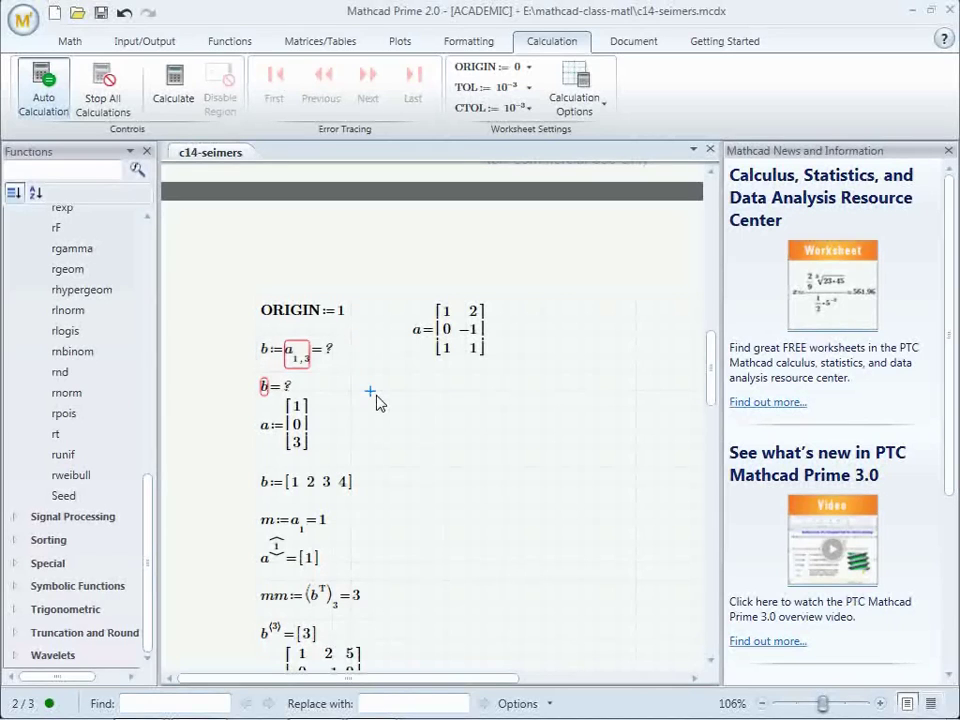
Change the index of a in the b definition below ORIGIN:=1 to 2,2 and recalculate it
click(305, 362)
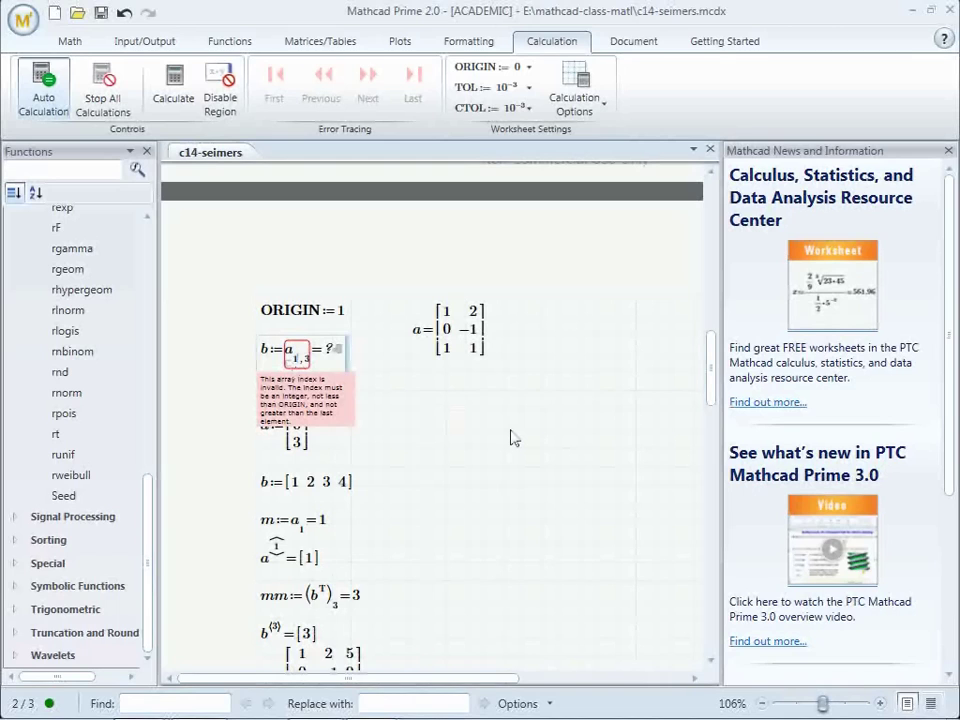
text(2)
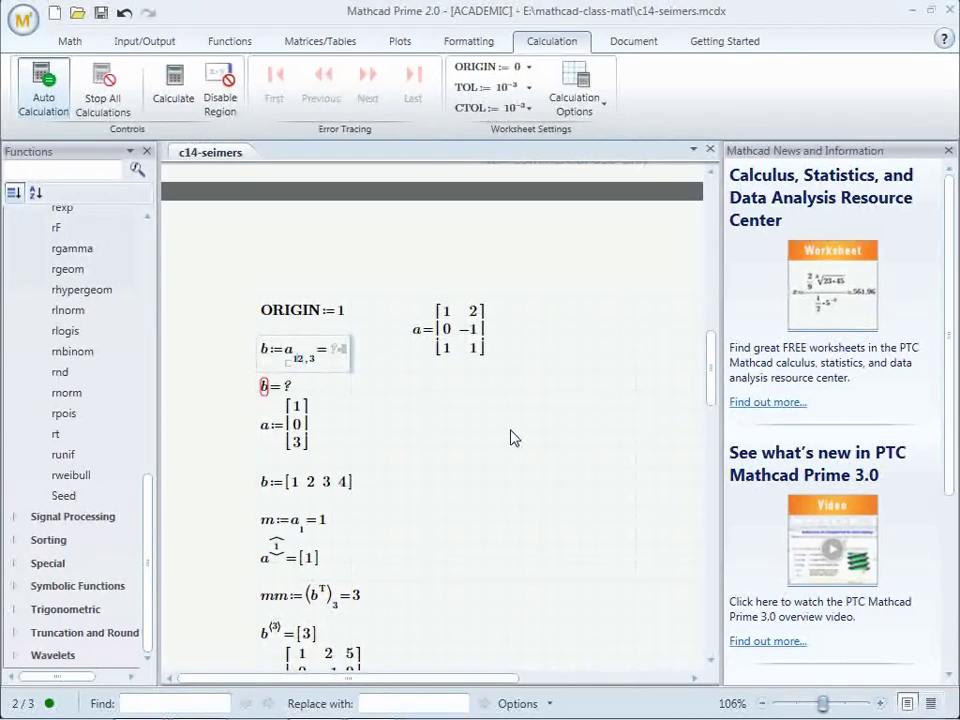
key(Left)
key(BackSpace)
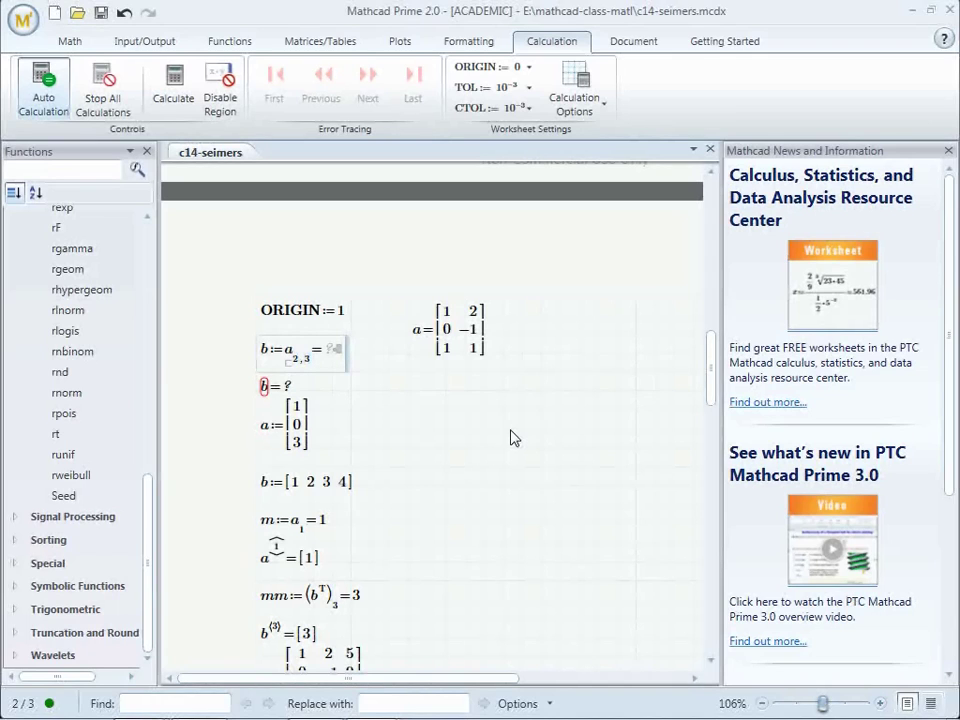
key(BackSpace)
text(2)
click(508, 432)
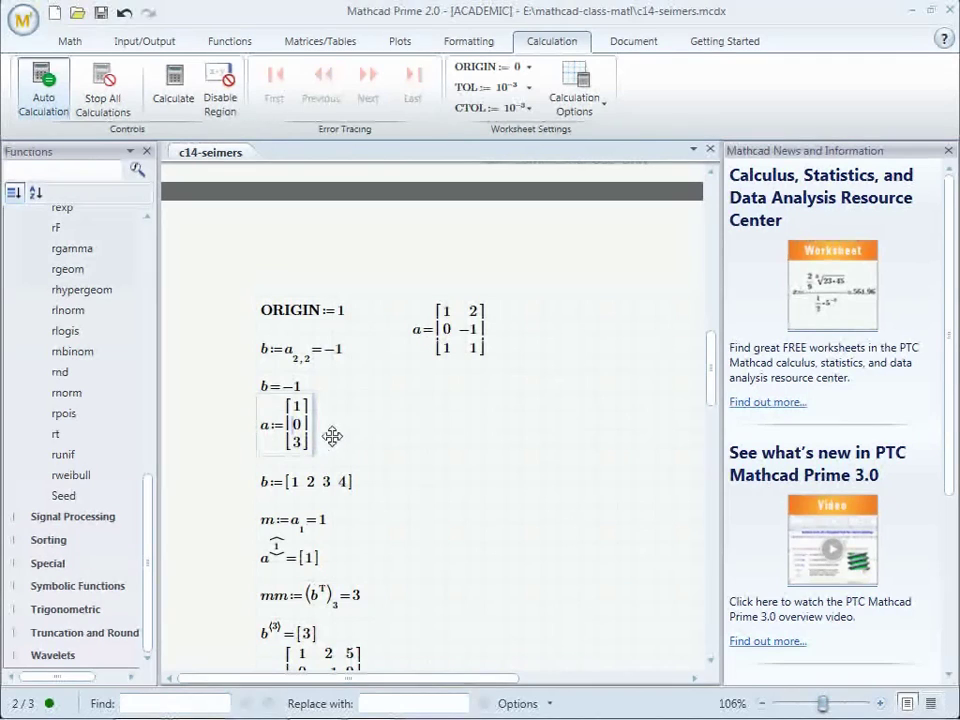
Compare the elements of the three-row vector a with the m definition's index and the row operator expression for row 1
click(292, 441)
click(297, 529)
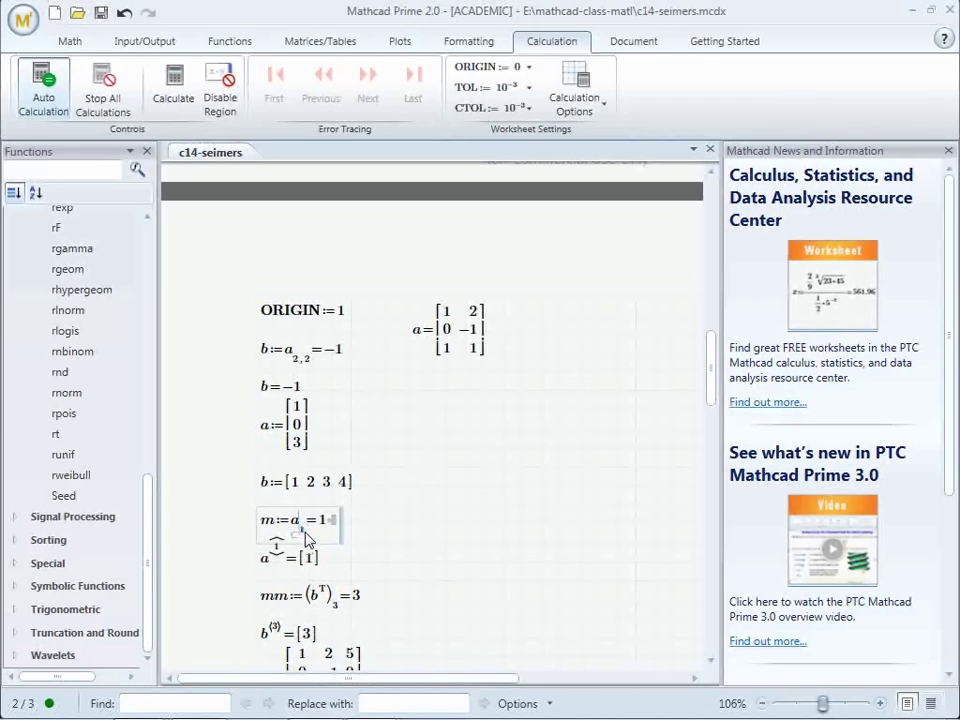
click(309, 538)
click(297, 410)
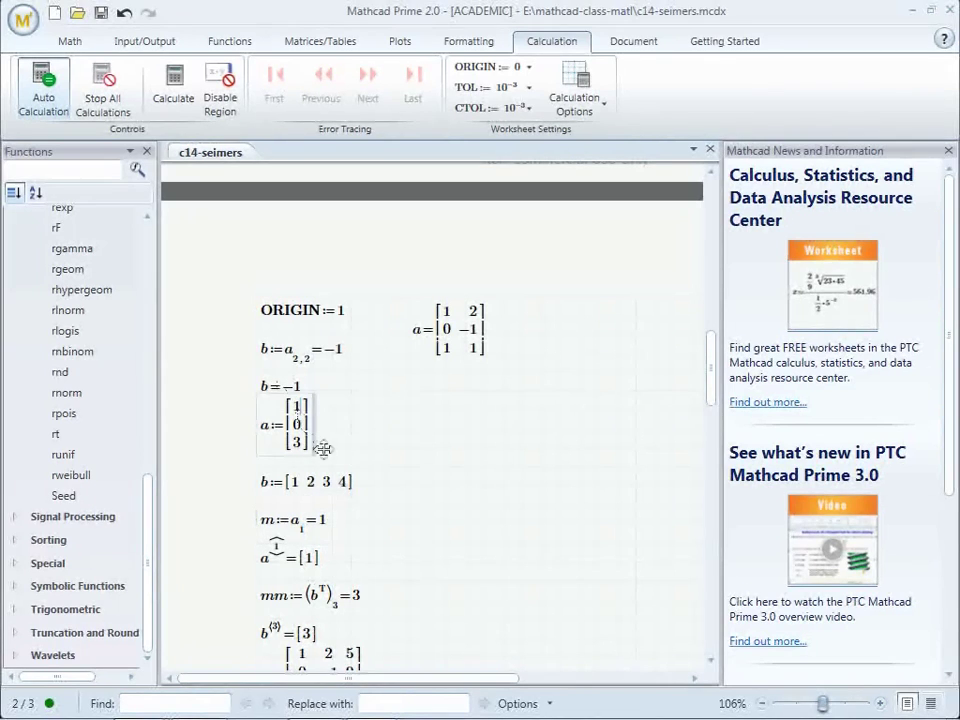
click(281, 560)
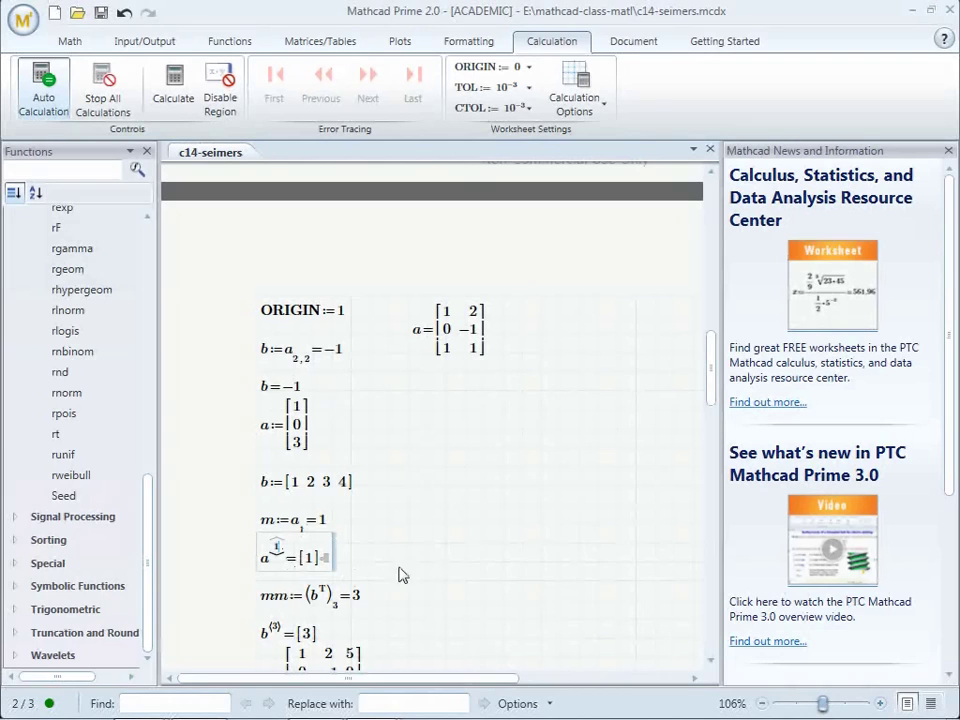
Evaluate row 2 of vector a with the matrix row operator in a new region beside the m definition
click(409, 508)
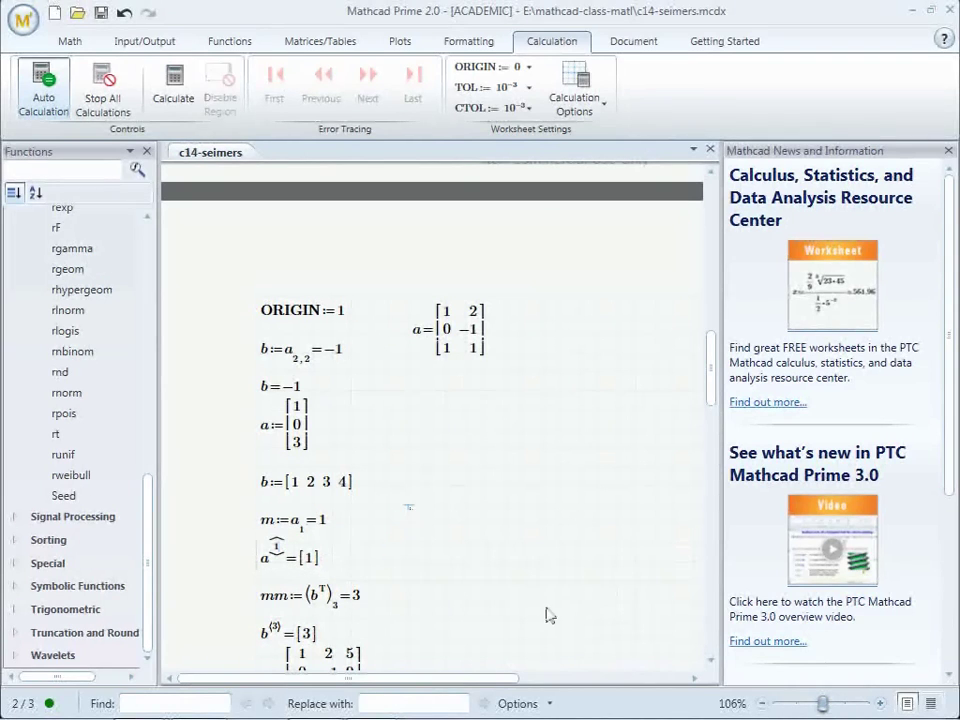
text(a)
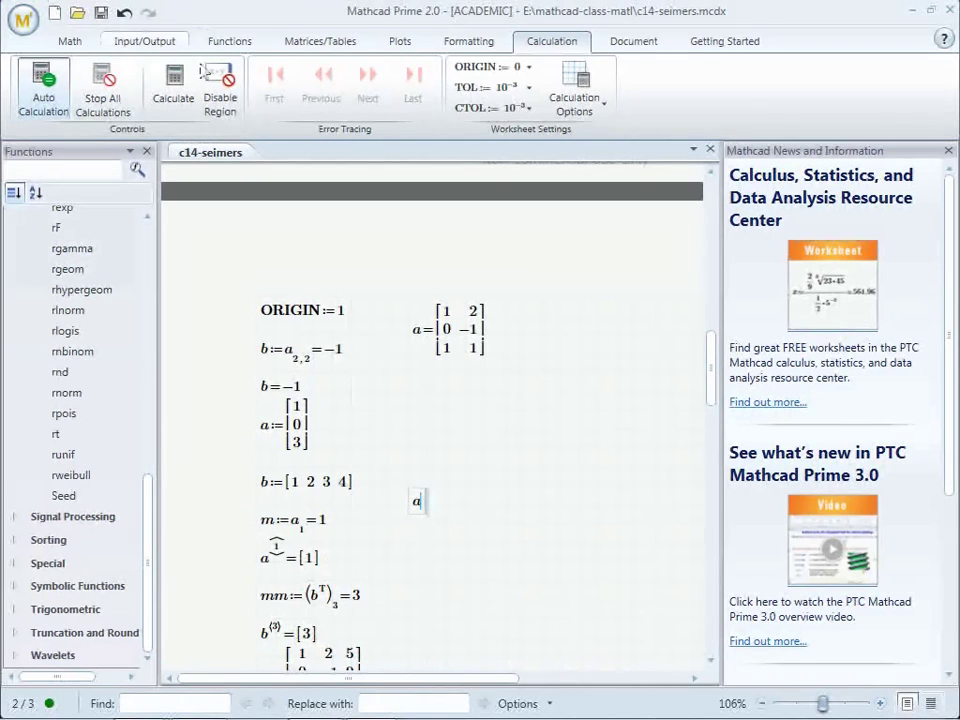
click(285, 41)
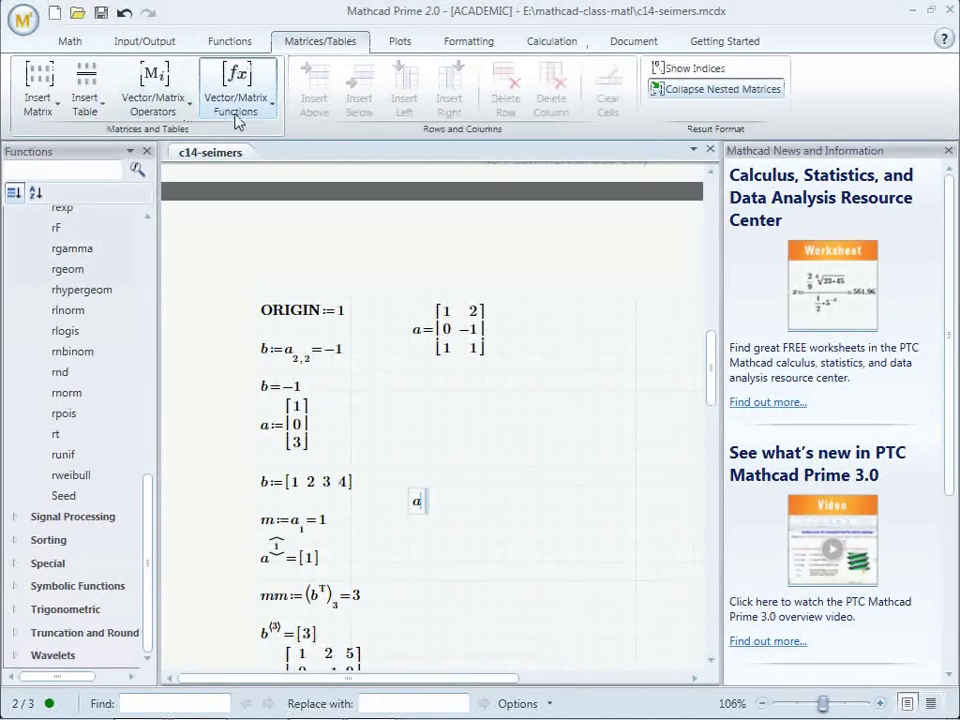
click(173, 227)
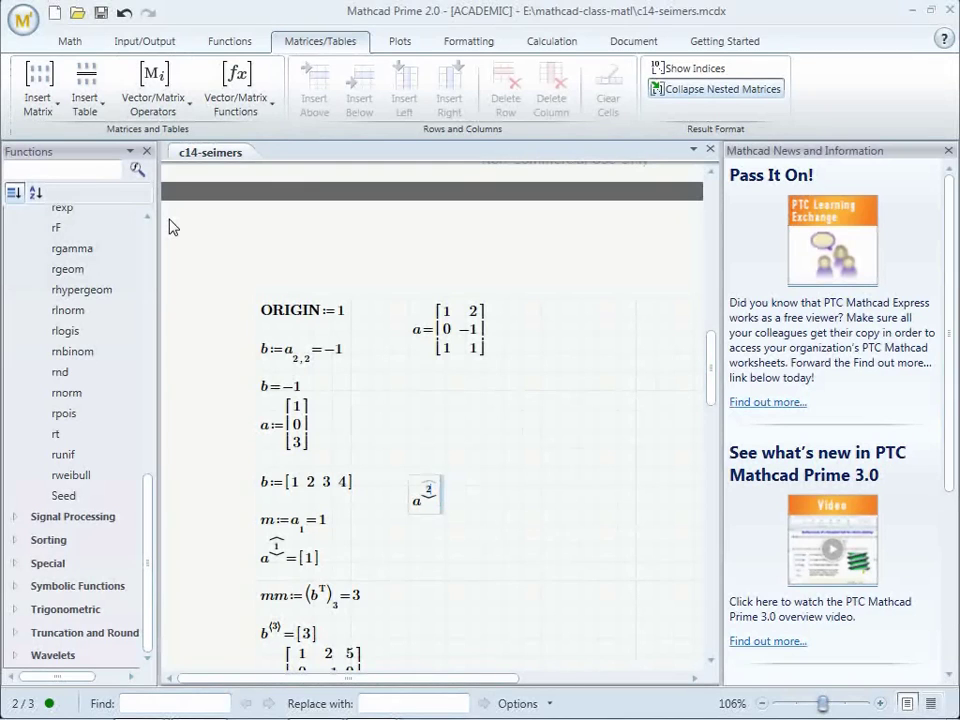
text(2⟩=[0)
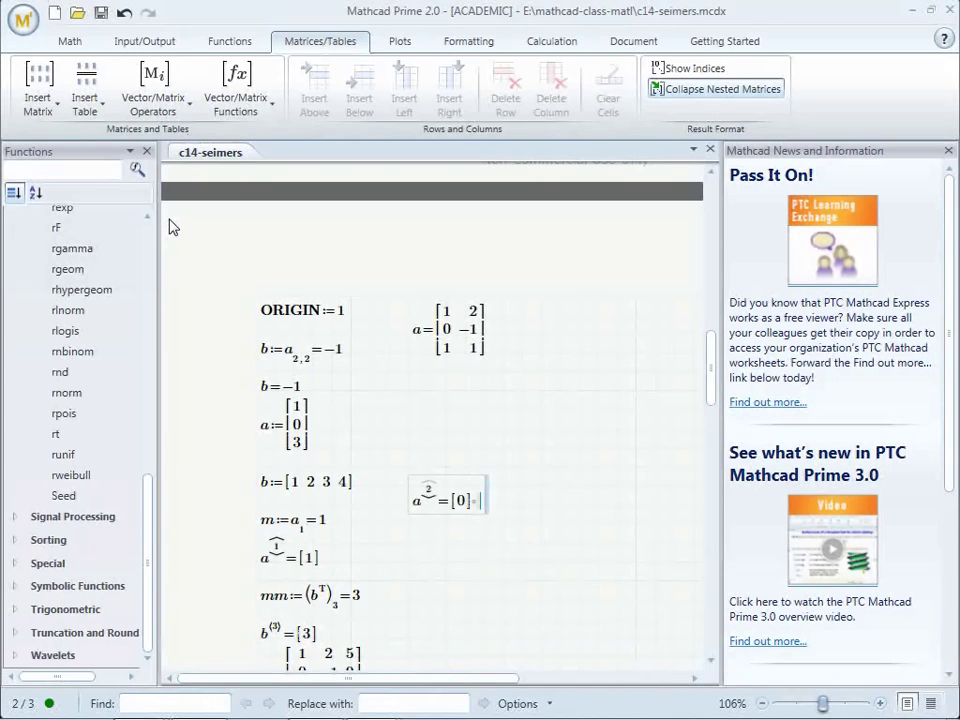
click(296, 550)
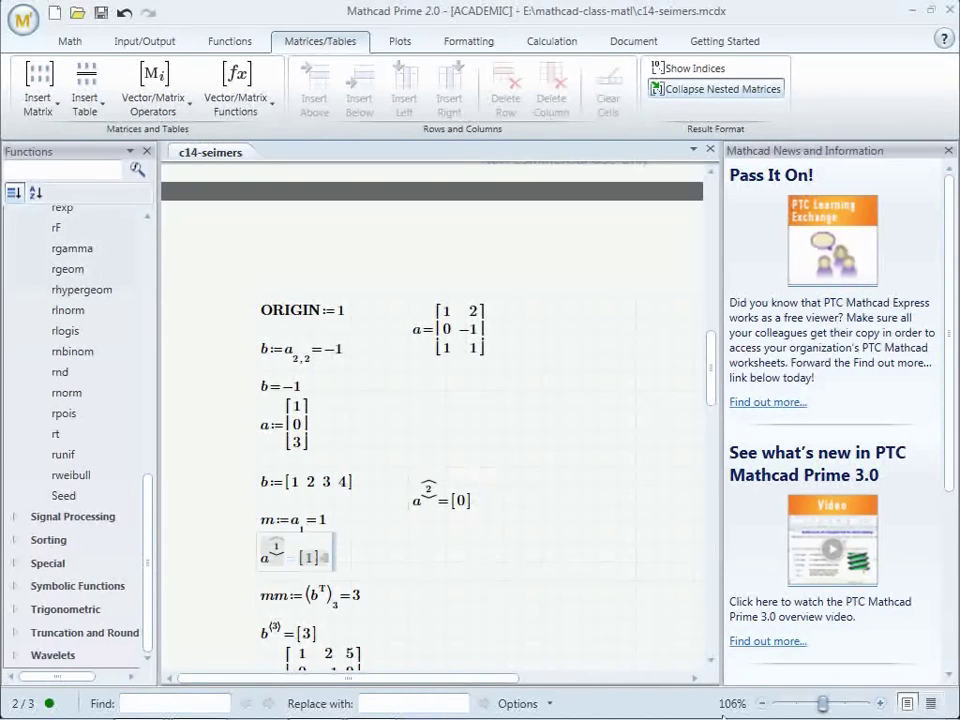
Evaluate column 3 of b with the matrix column operator in a new region beside the mm definition
click(316, 591)
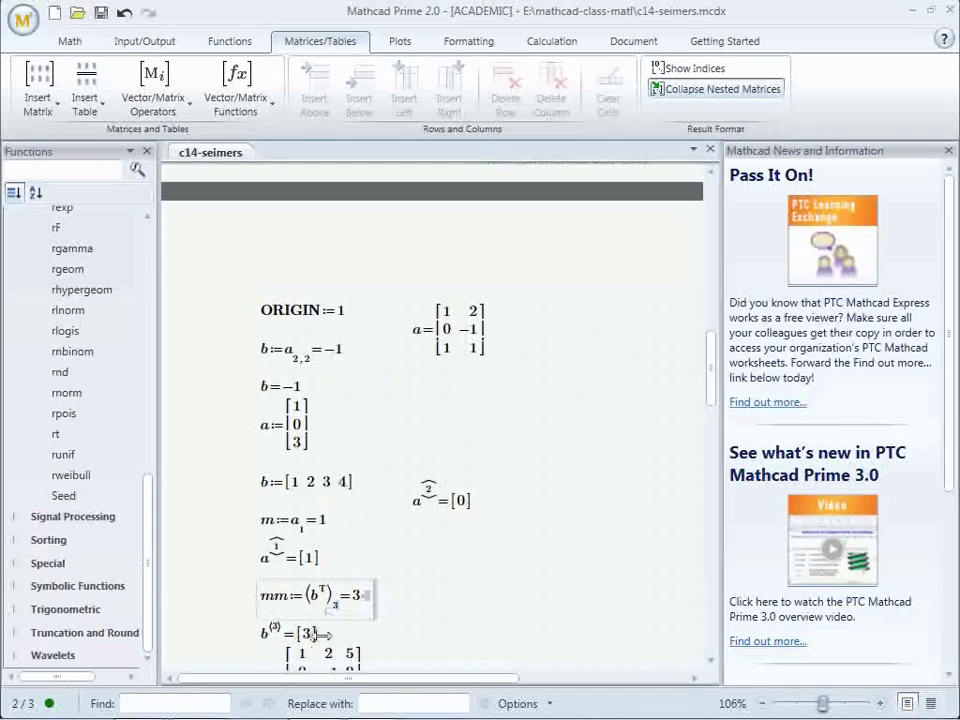
click(305, 633)
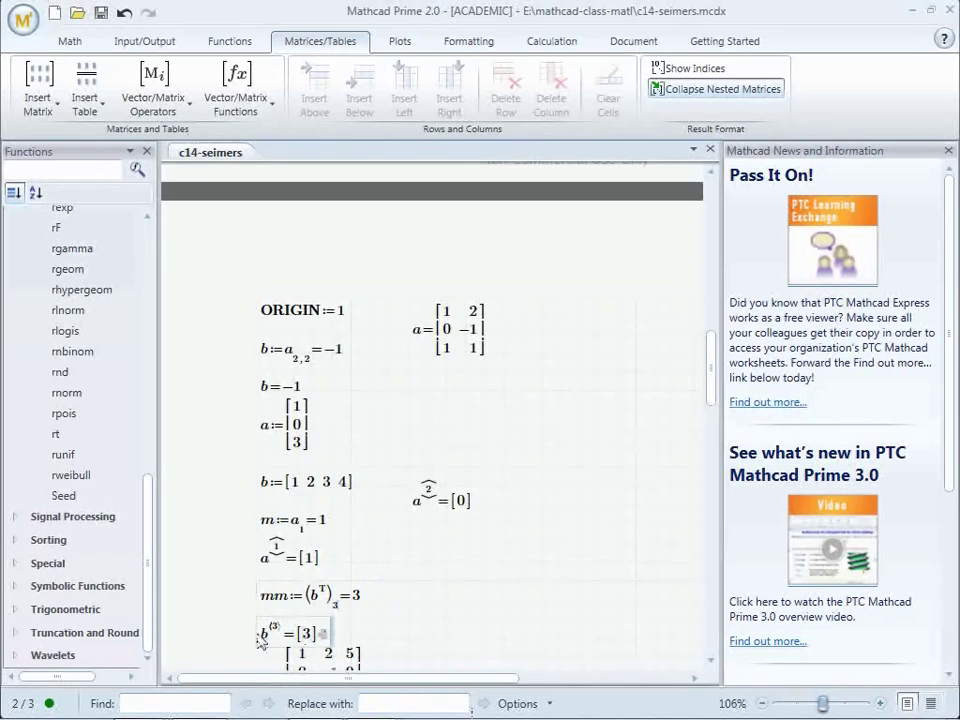
click(406, 599)
text(b)
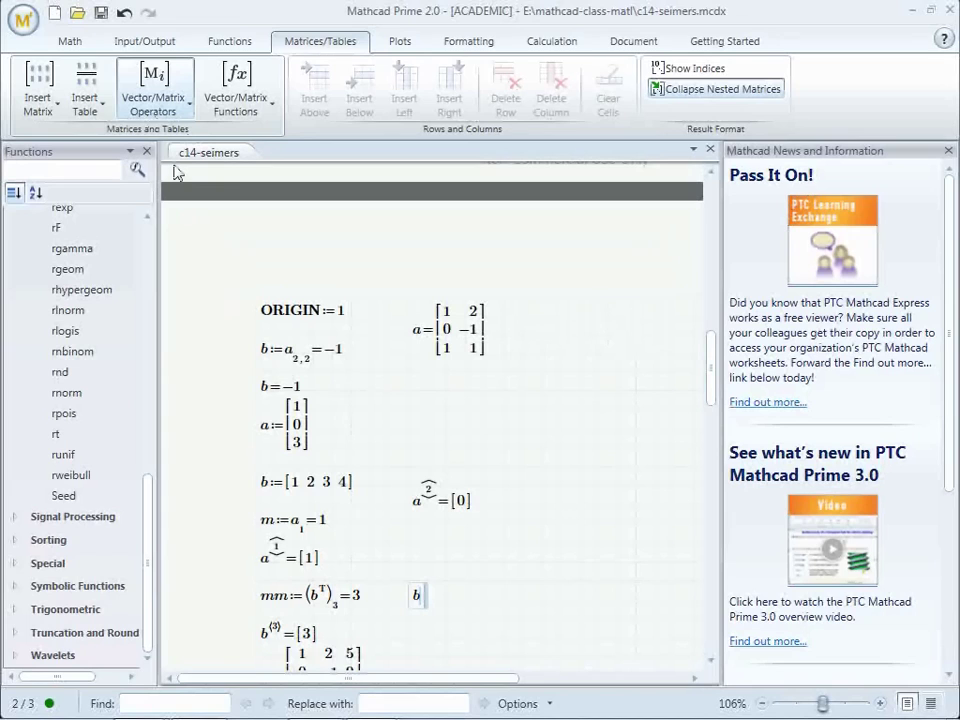
key(ctrl+shift+c)
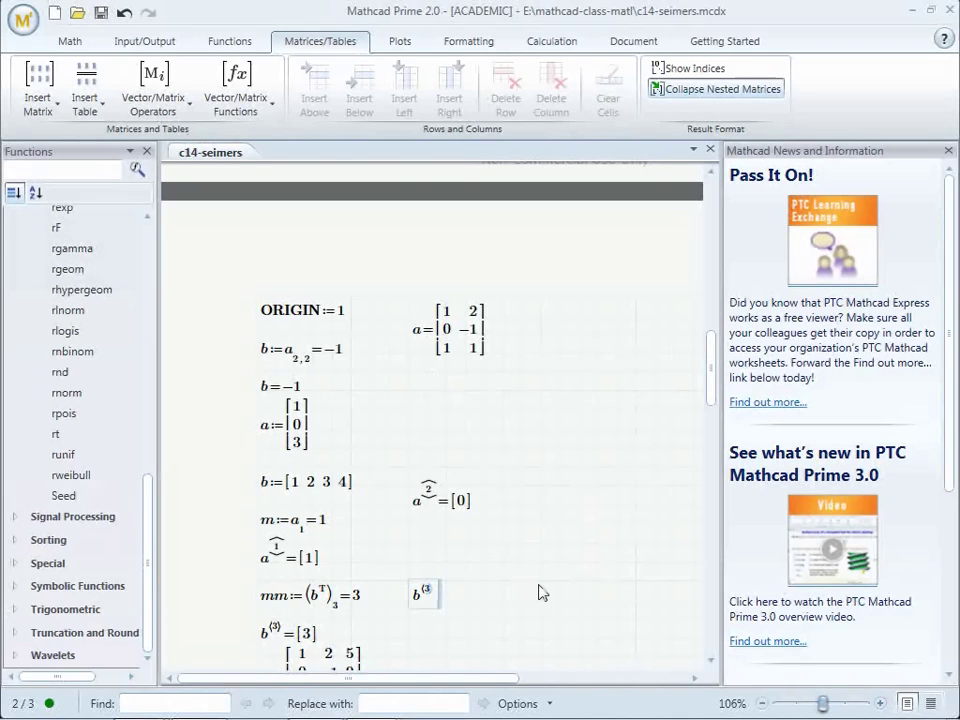
text(3⟩=[3)
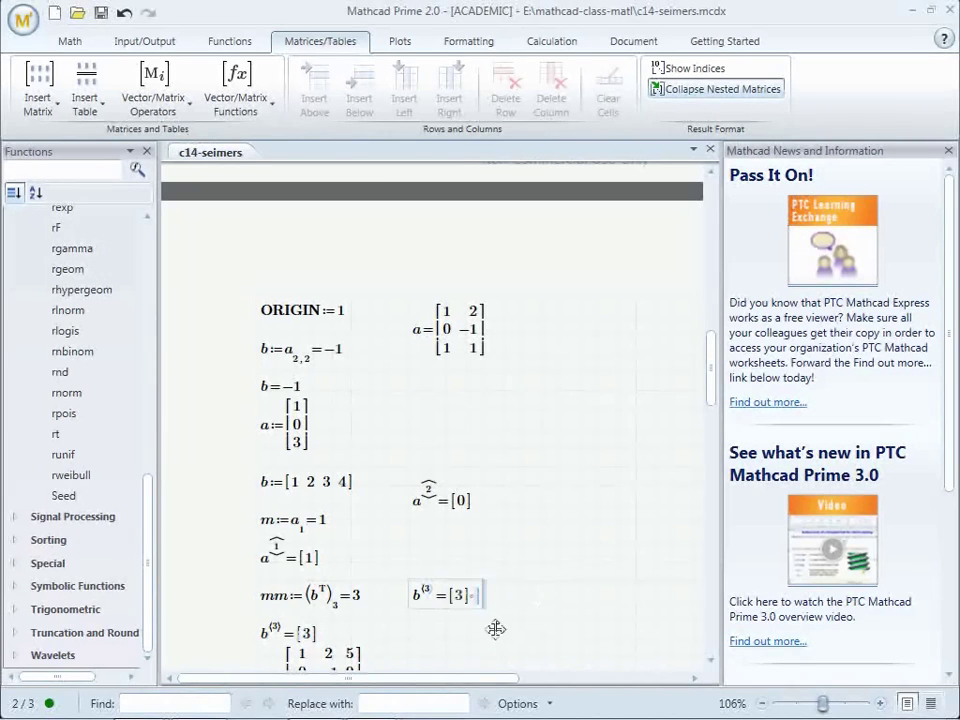
Evaluate the transpose of b in a new region beside the column 3 result and compare it with the mm definition
click(325, 600)
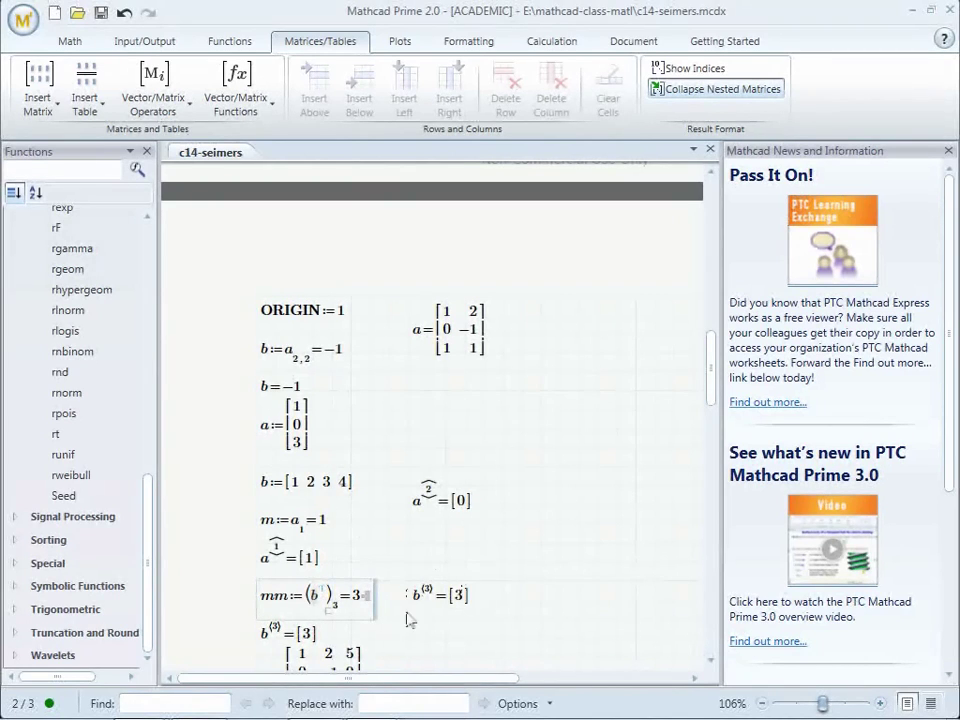
click(522, 599)
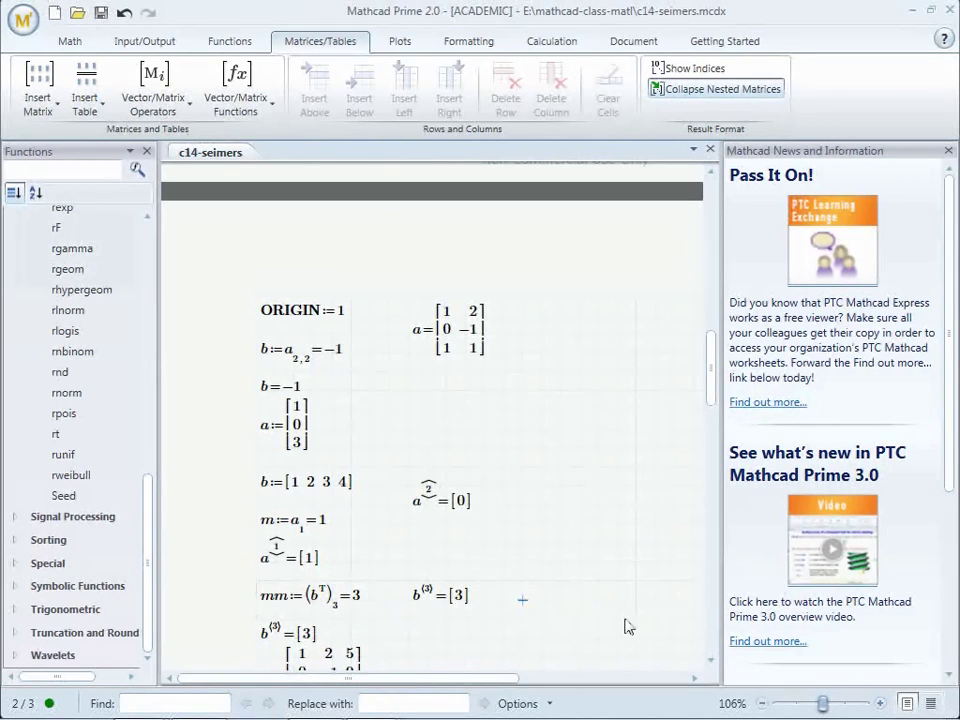
text(b)
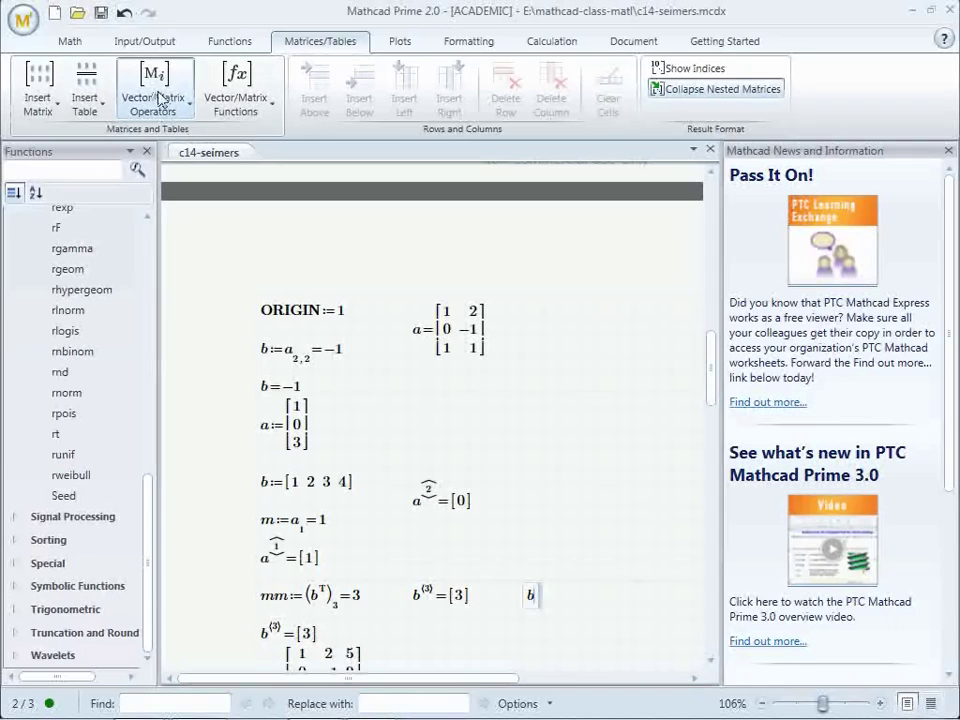
key(ctrl+shift+t)
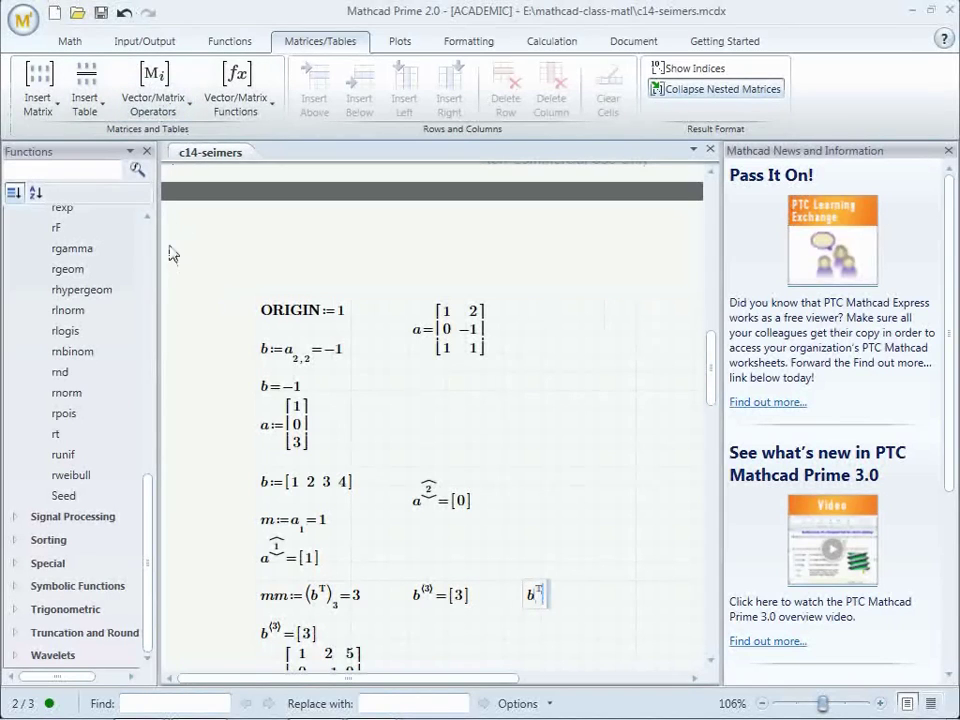
text(=[1;2;3;4)
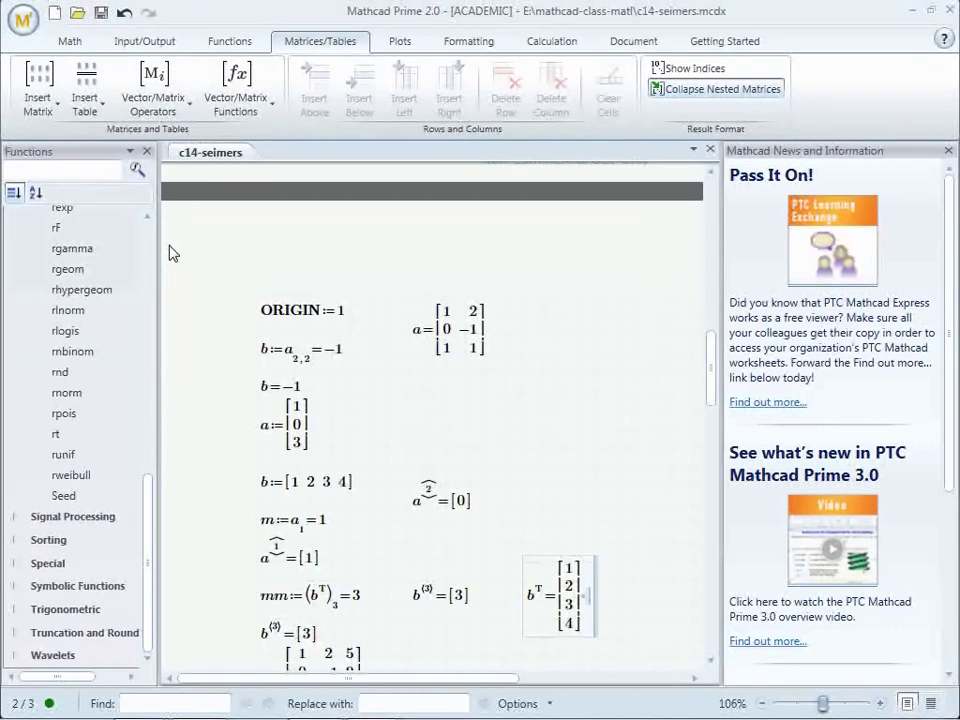
click(321, 594)
click(568, 605)
Examine the 5-by-3 matrix a, highlighting its second column and second row to compare them with the b extraction results below
click(710, 661)
click(711, 662)
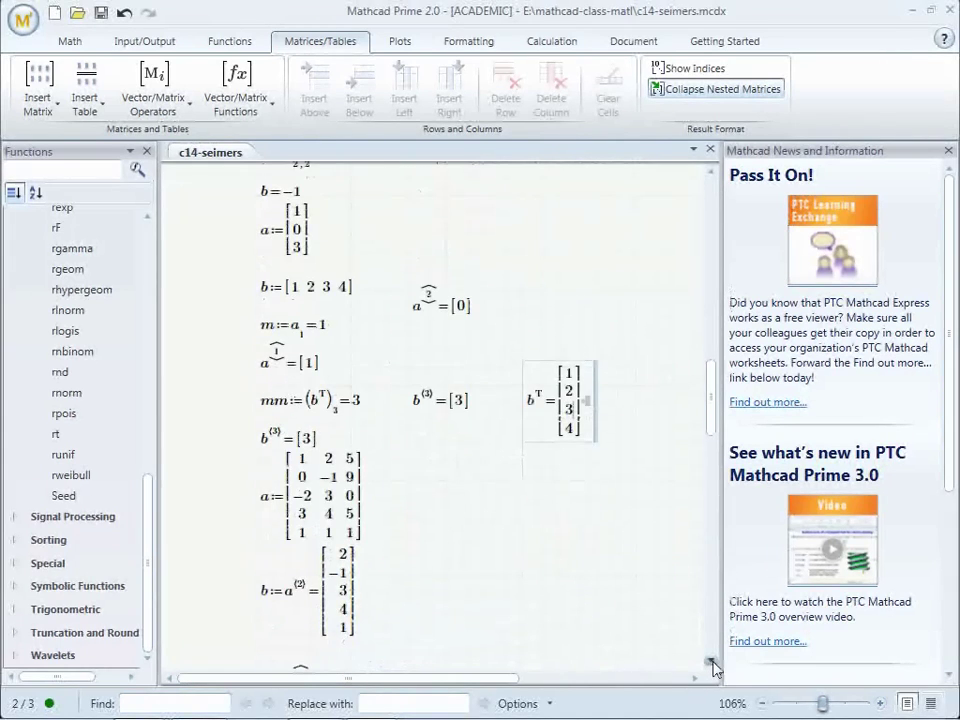
click(712, 664)
click(712, 664)
click(712, 664)
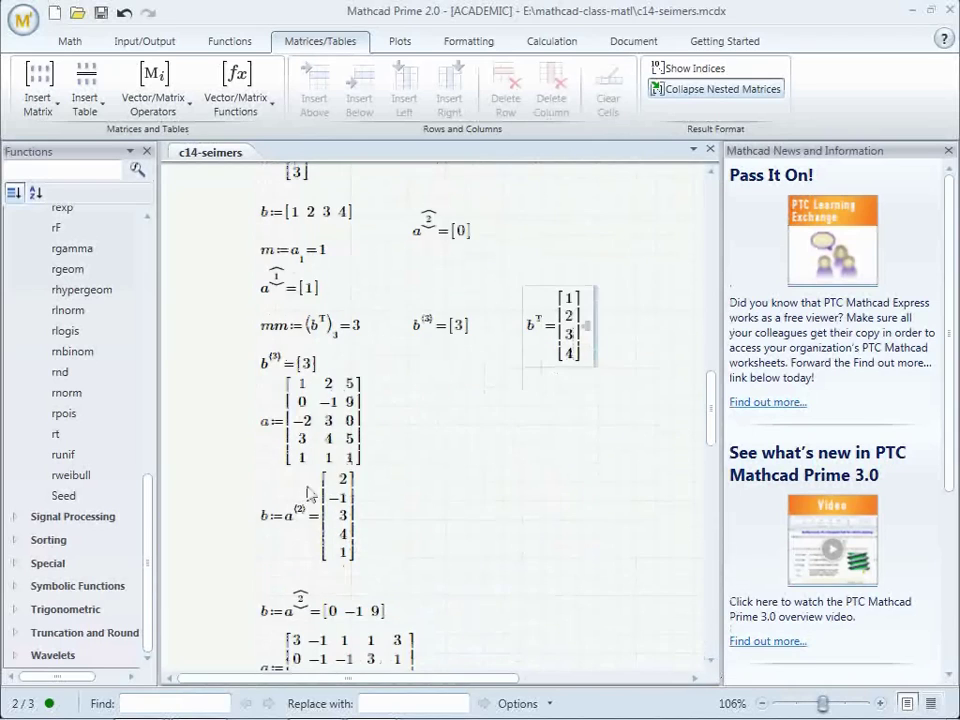
click(303, 517)
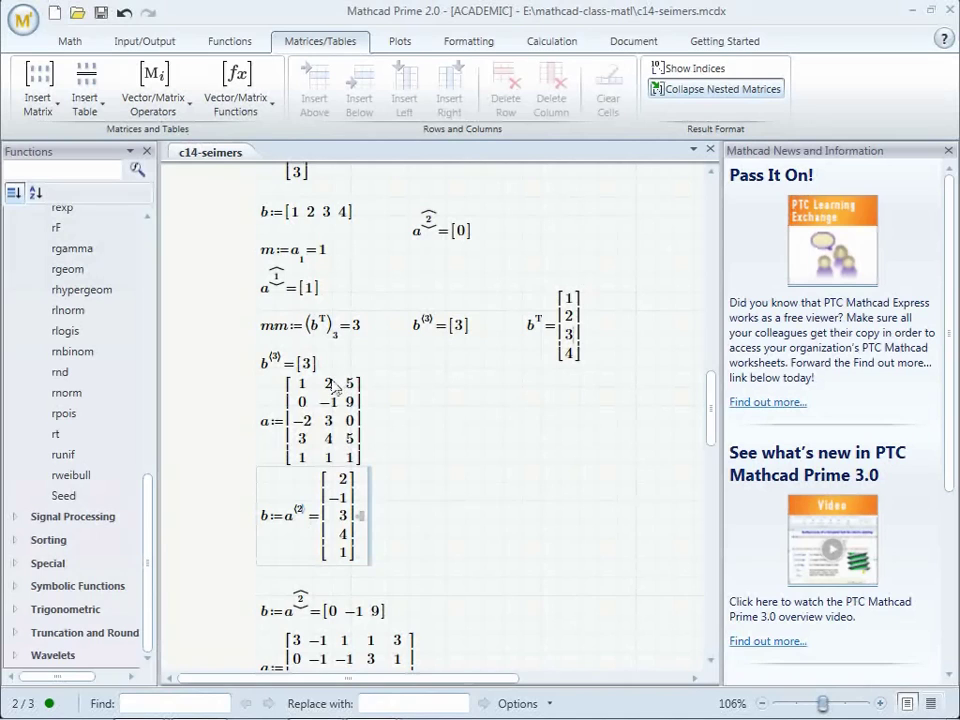
drag(330, 388, 333, 458)
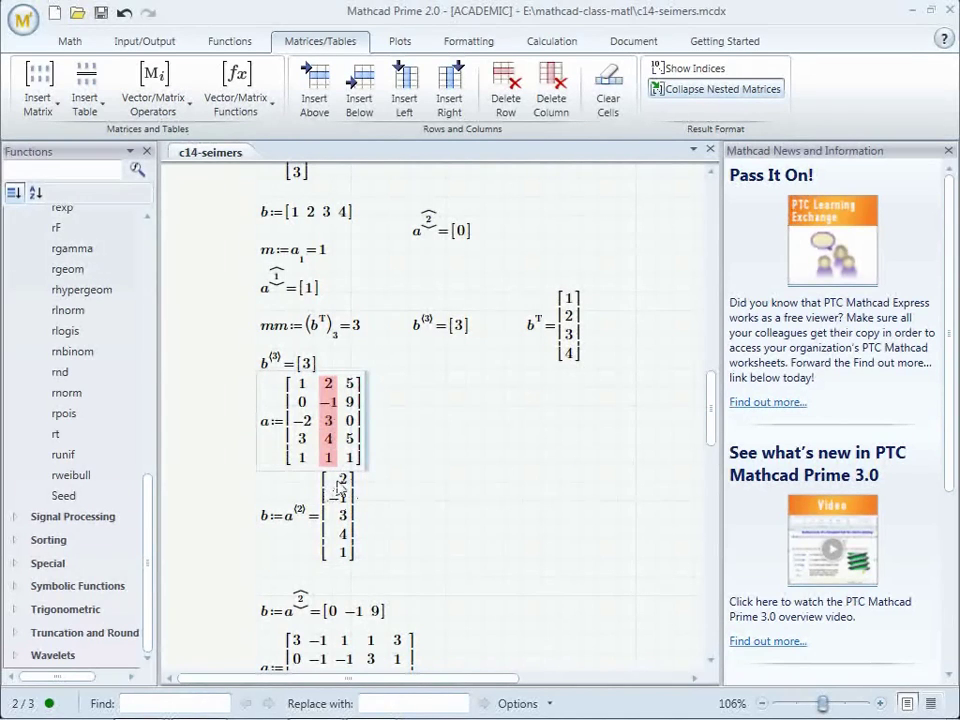
click(340, 490)
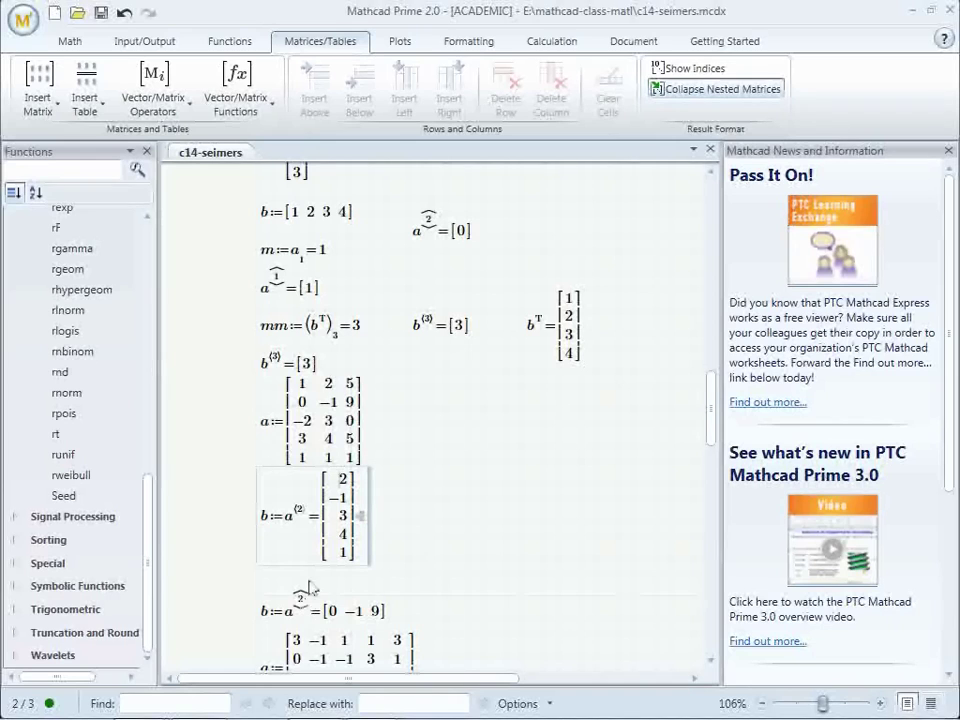
drag(299, 405, 350, 409)
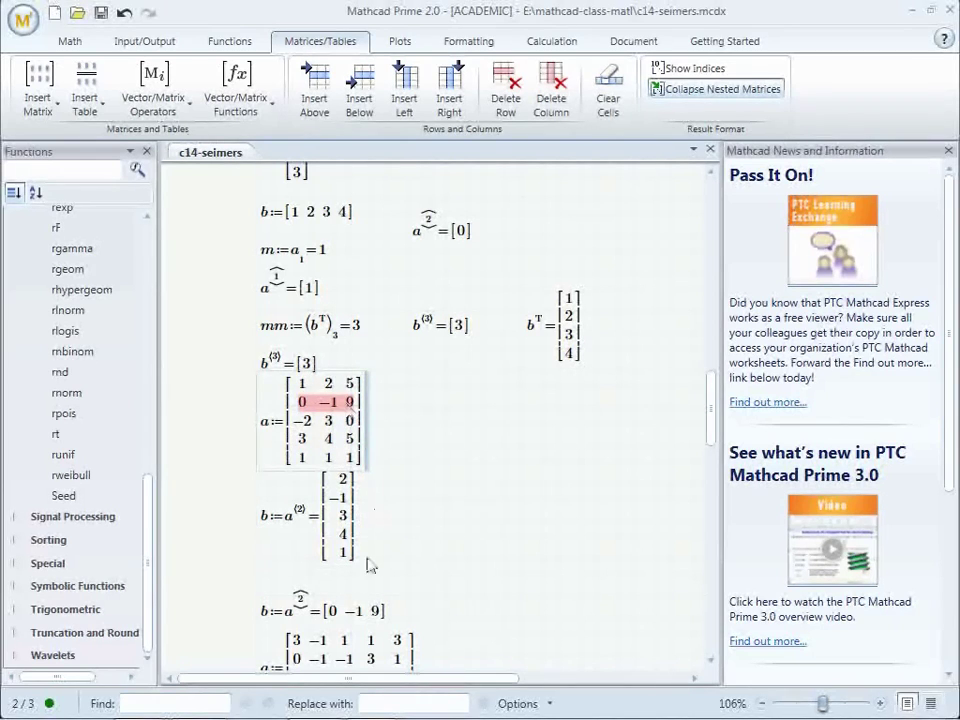
Examine the 4-by-5 matrix a, highlighting its first four columns and its last column, together with the rref(a) result
click(329, 622)
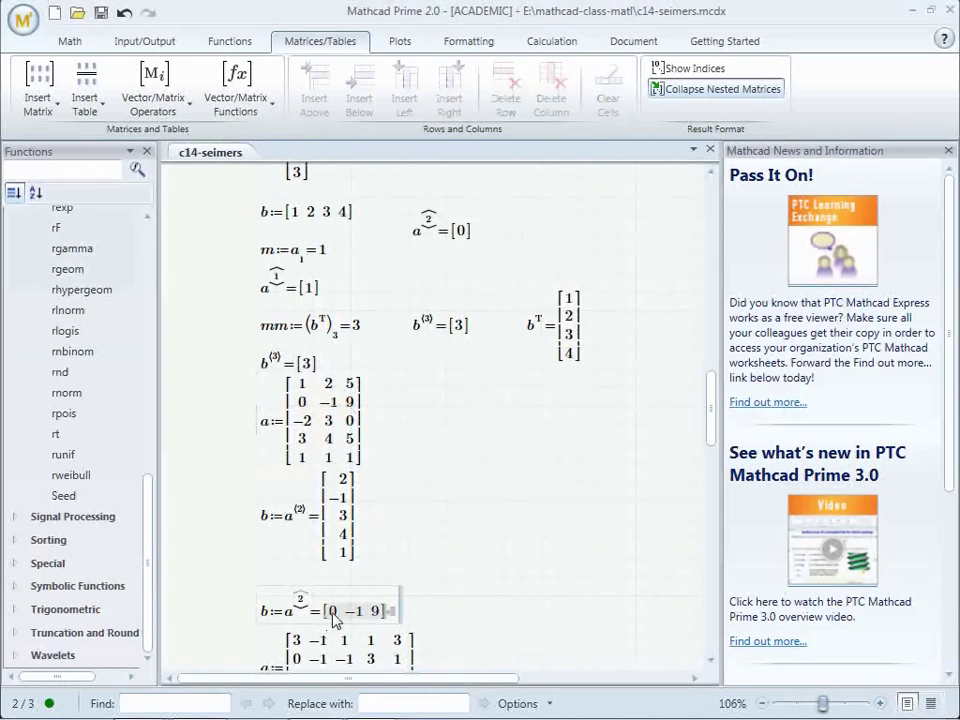
click(711, 661)
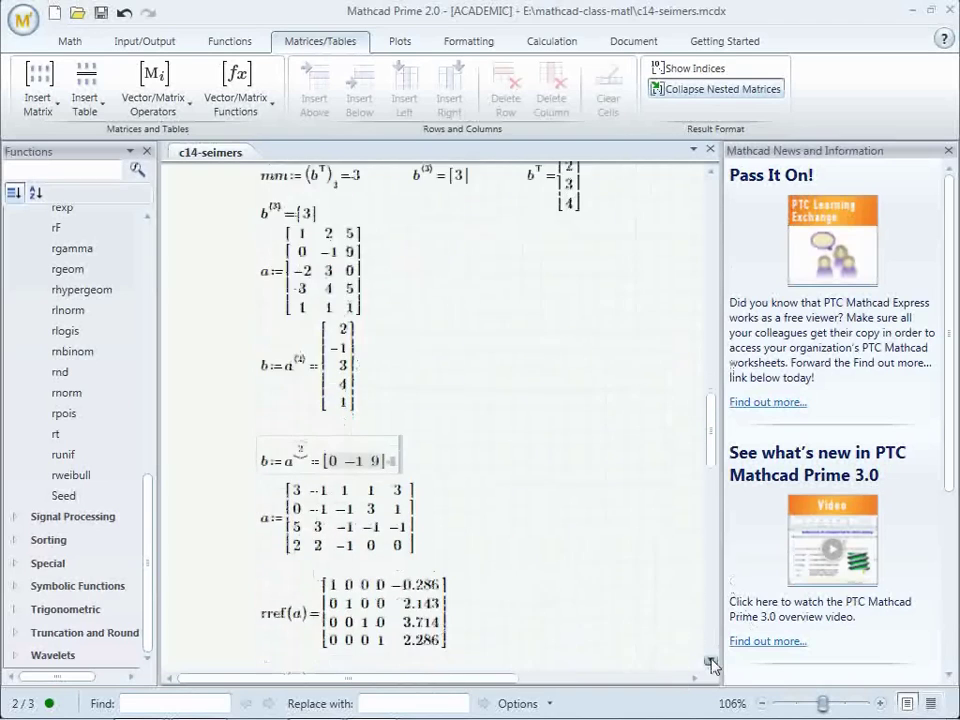
click(711, 661)
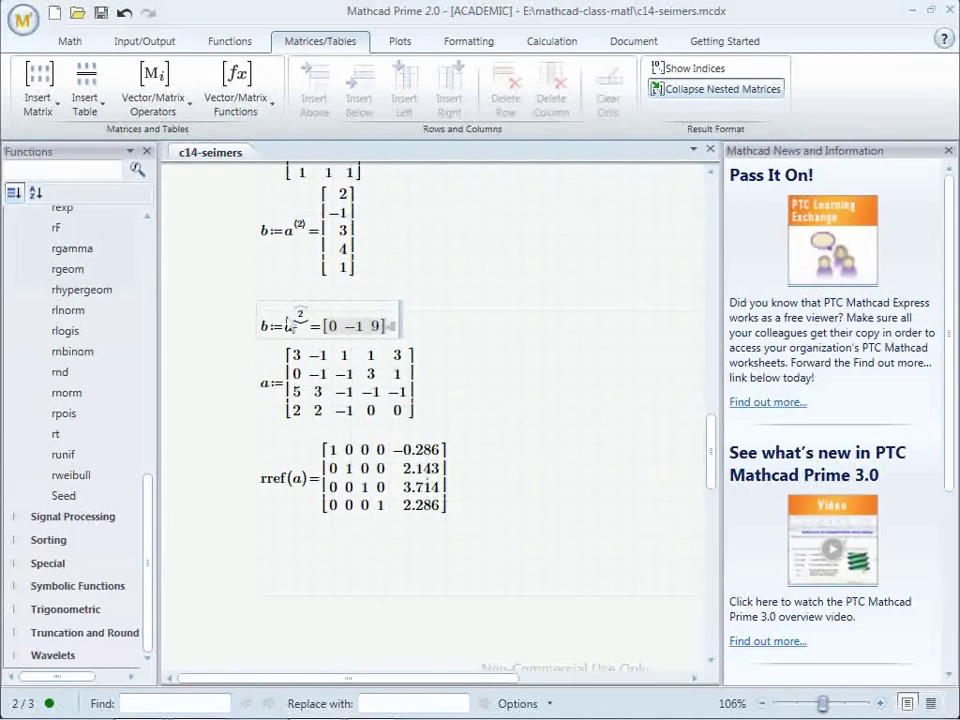
drag(295, 360, 367, 420)
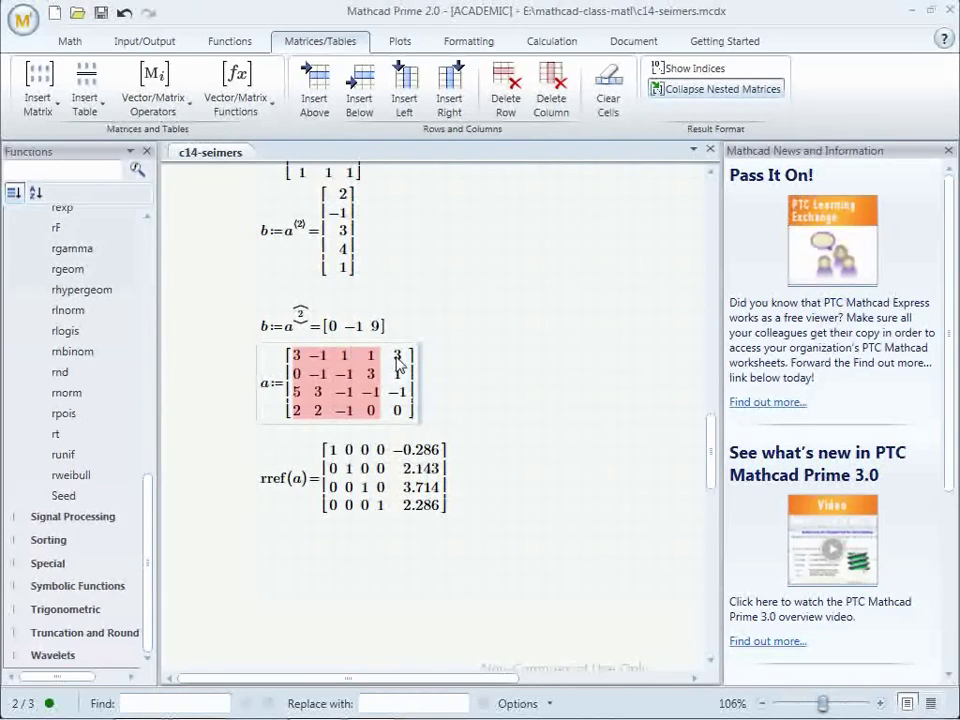
drag(398, 357, 408, 416)
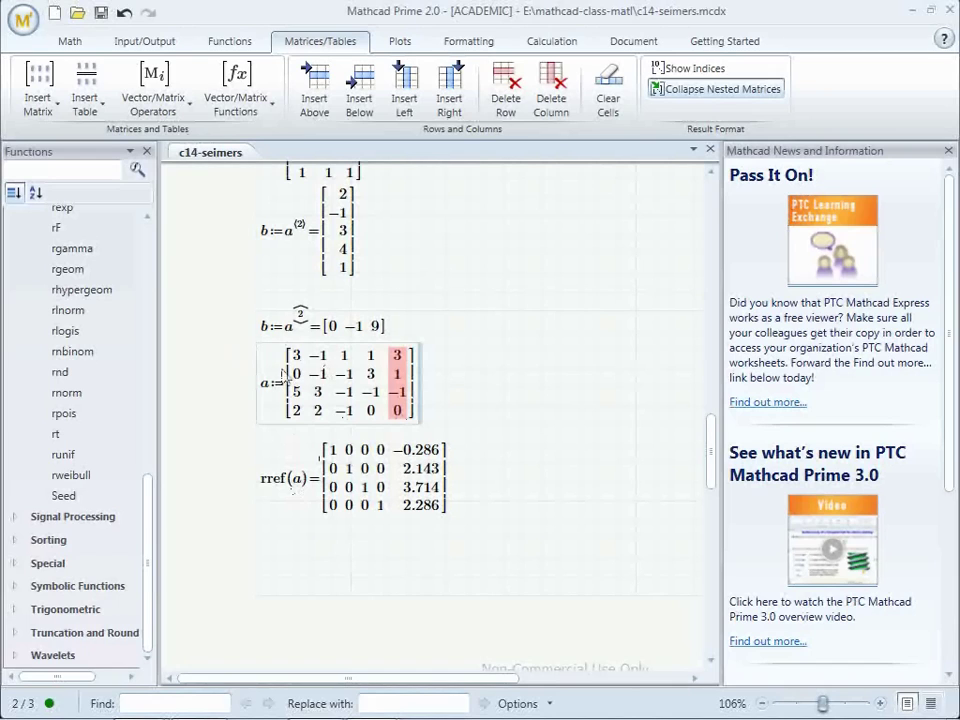
drag(289, 356, 388, 387)
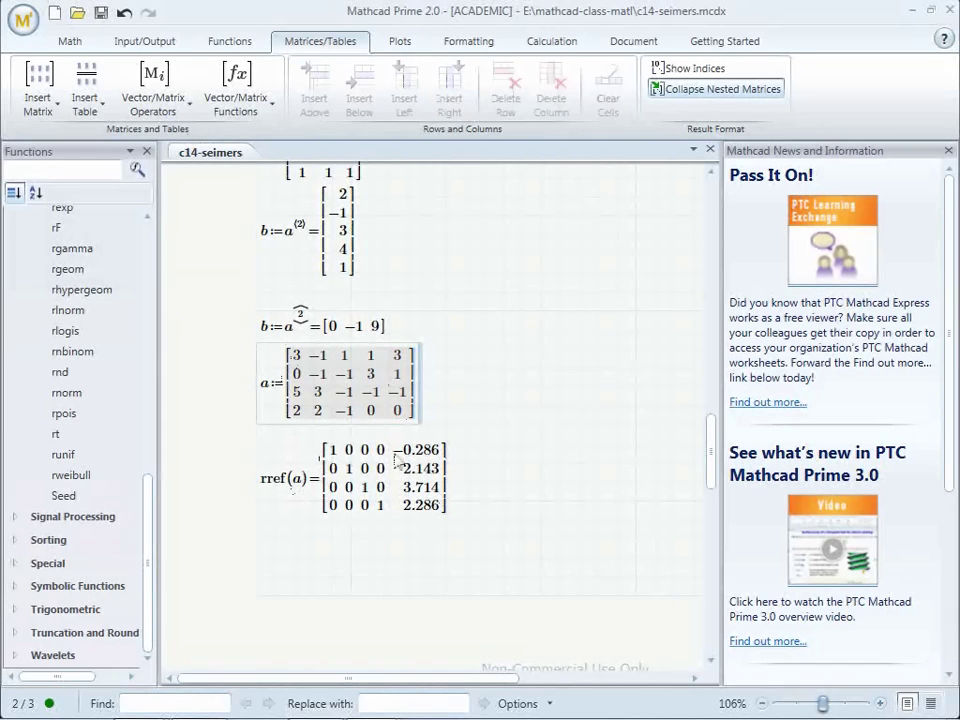
click(331, 451)
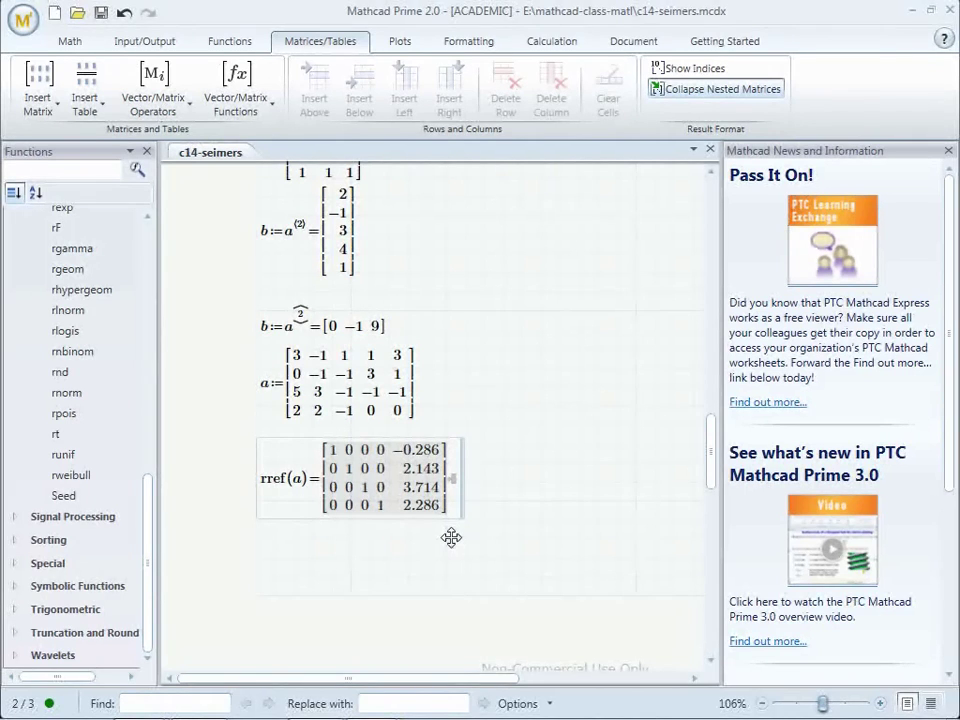
Examine the asub submatrix of a and the aaug matrix that augments asub with identity(4)
click(713, 648)
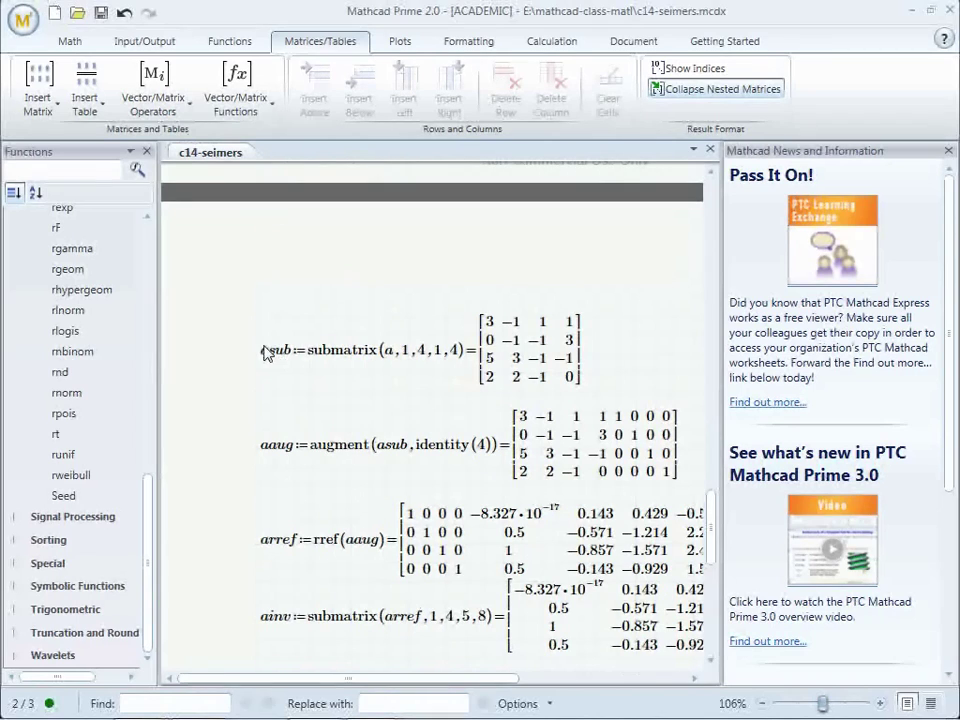
click(567, 340)
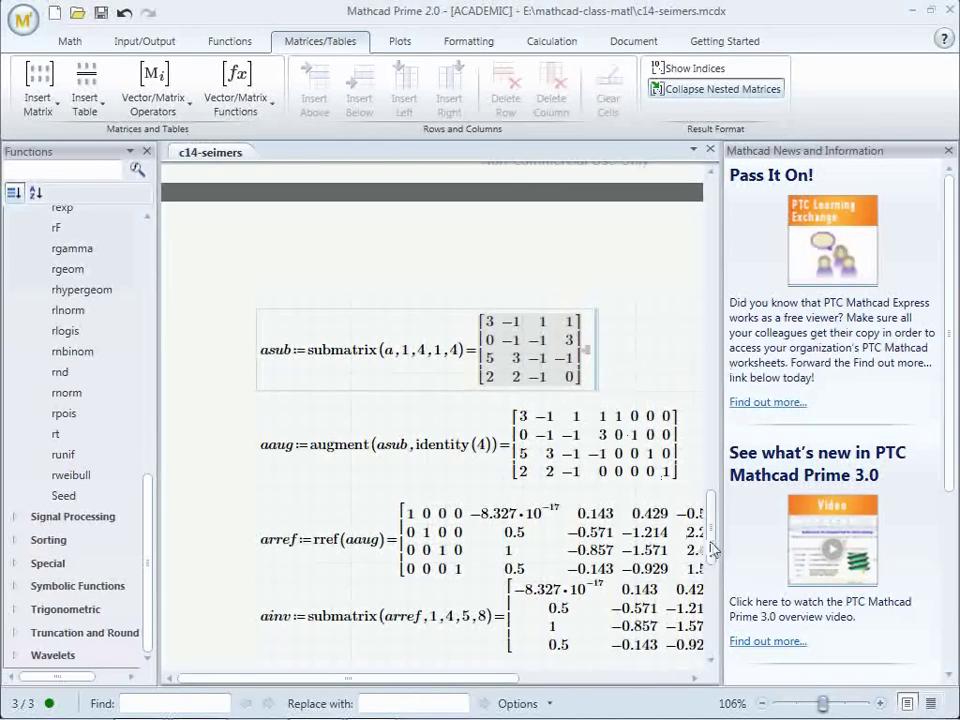
scroll(715, 543, up, 2)
drag(715, 543, 715, 585)
click(300, 300)
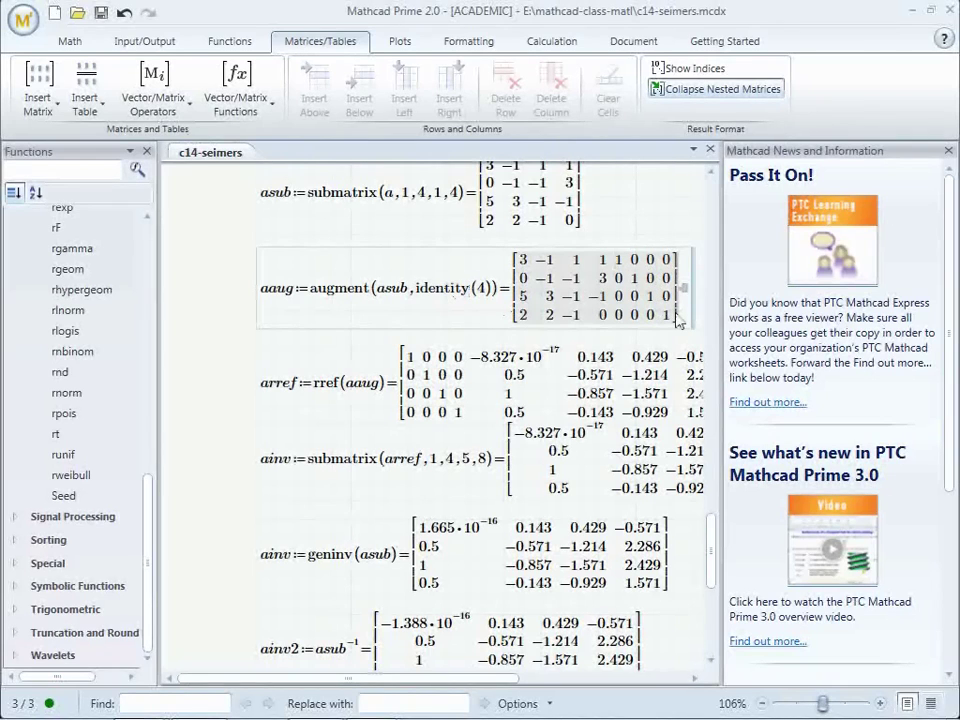
click(617, 262)
click(636, 262)
click(648, 263)
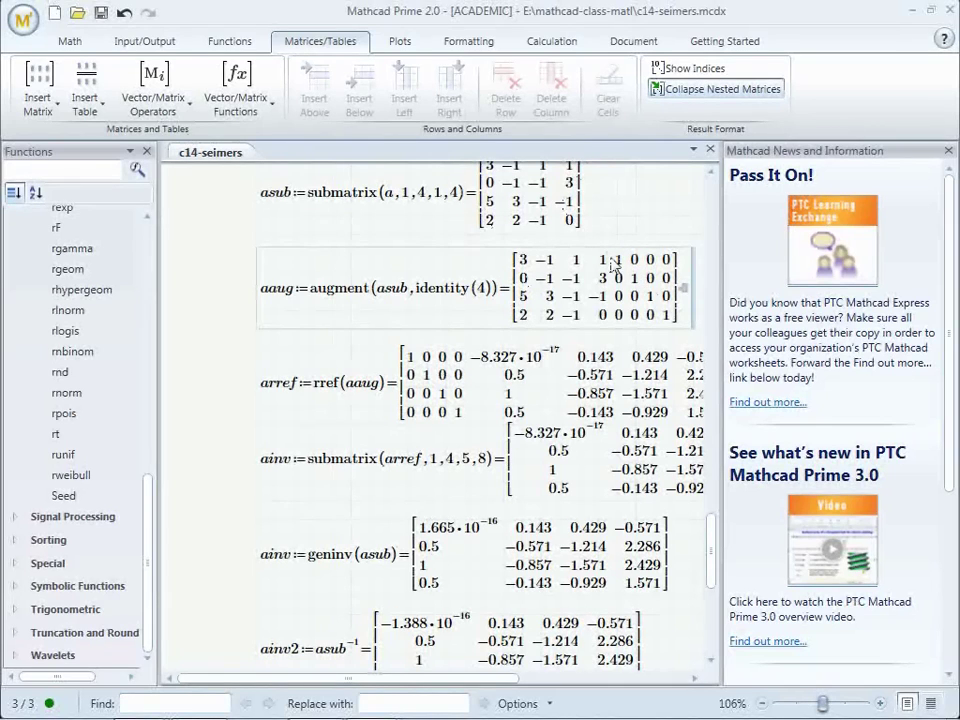
Examine arref, the reduced row echelon form of aaug, and the ainv submatrix taken from its columns 5 to 8
click(333, 387)
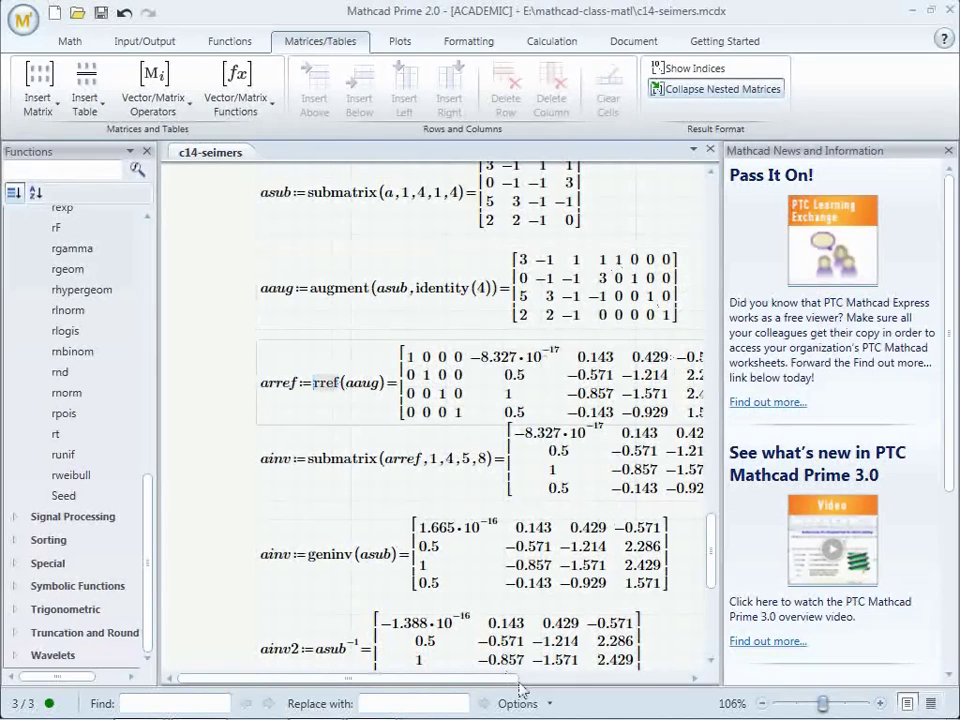
drag(520, 684, 561, 684)
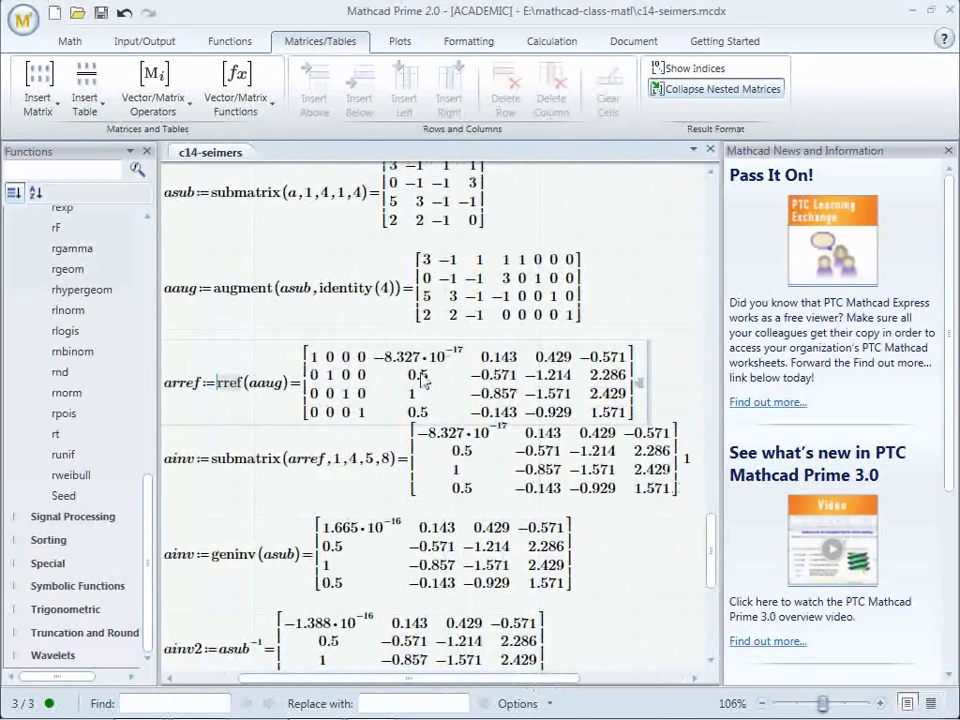
click(383, 360)
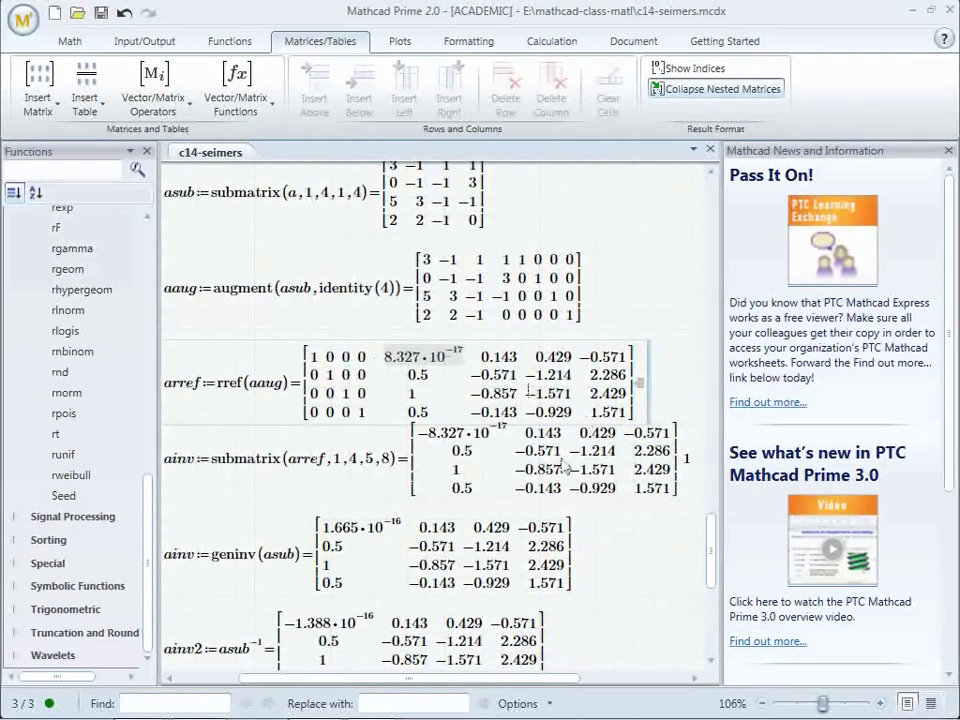
click(193, 462)
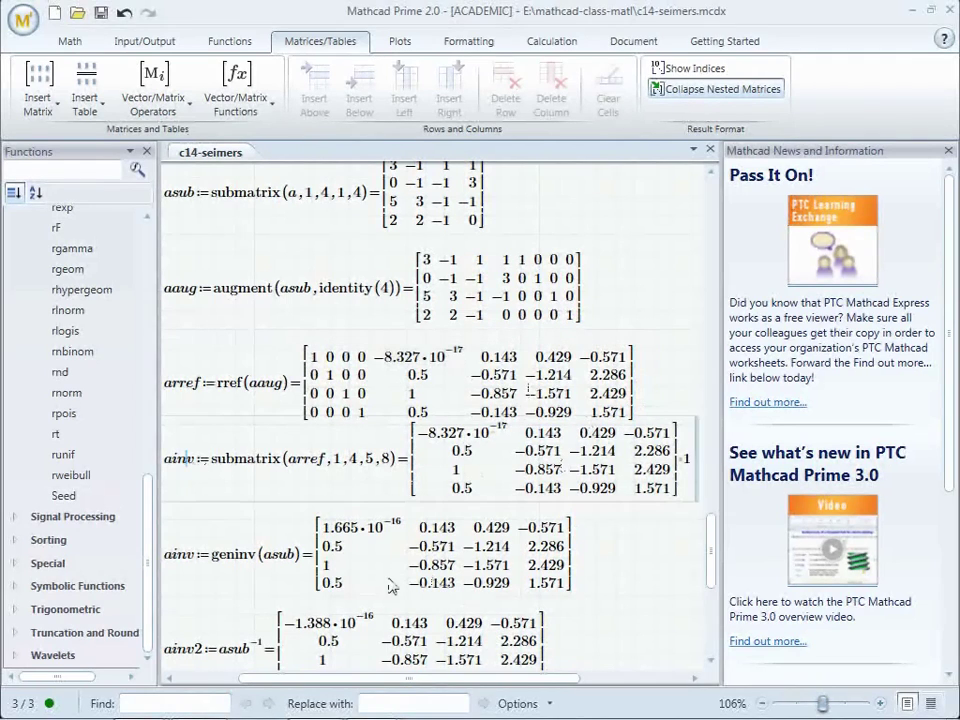
Compare the geninv(asub) inverse with the submatrix-based ainv and with ainv2, the -1 power of asub
click(217, 561)
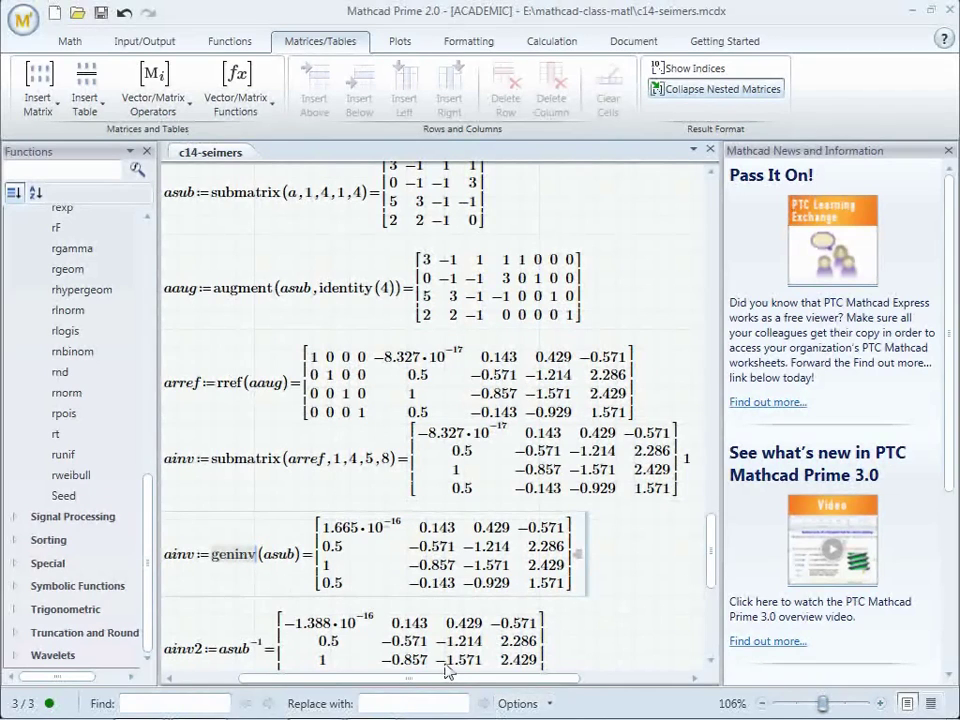
click(541, 470)
click(491, 575)
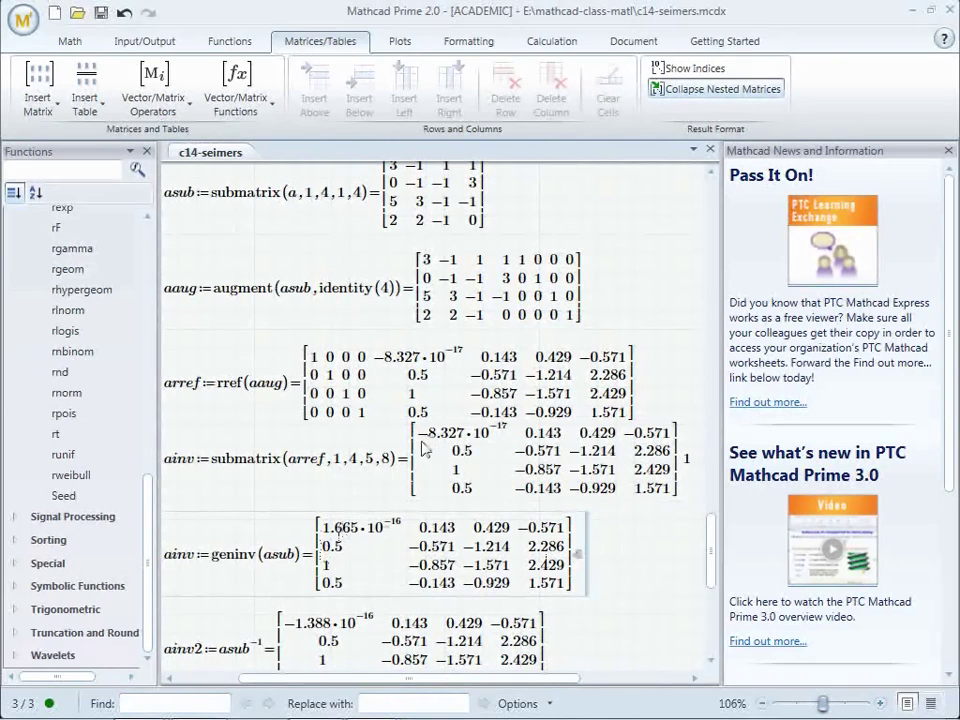
click(461, 497)
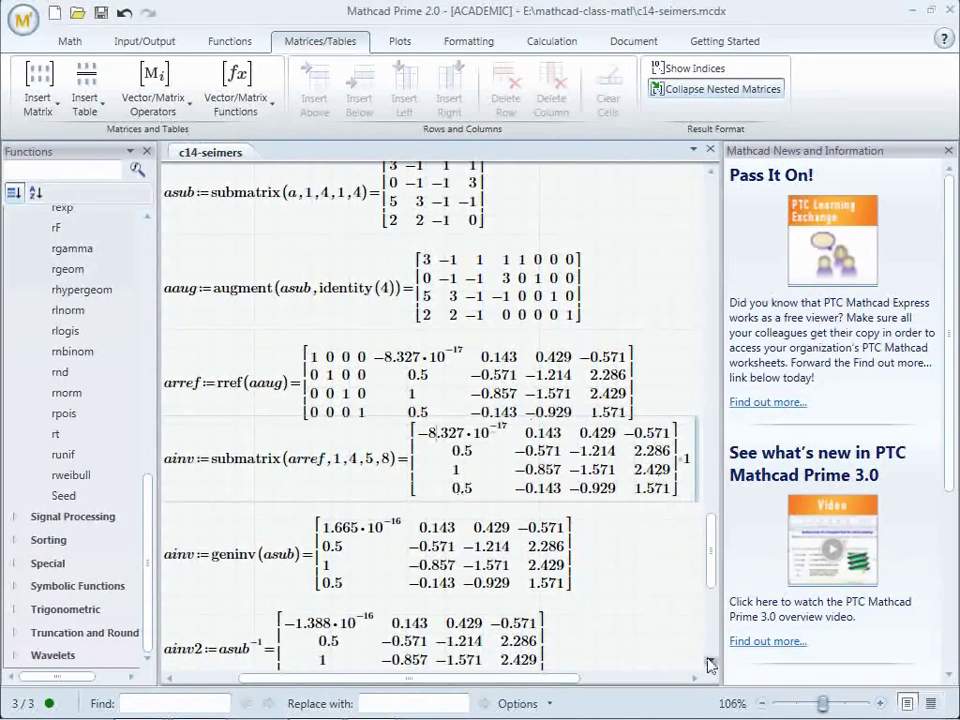
scroll(708, 664, down, 5)
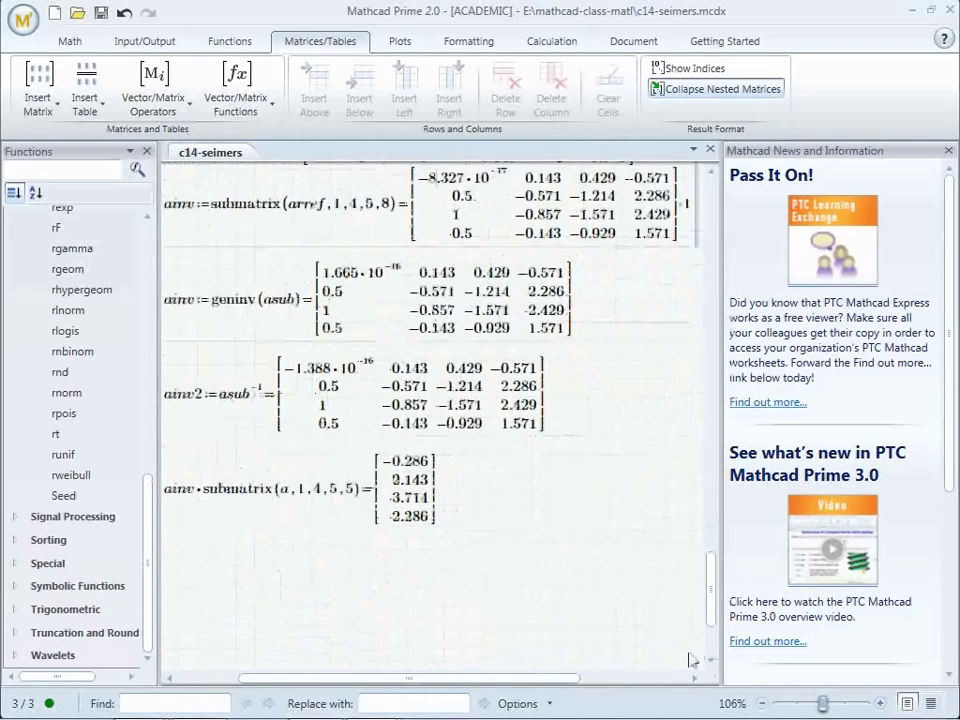
click(248, 400)
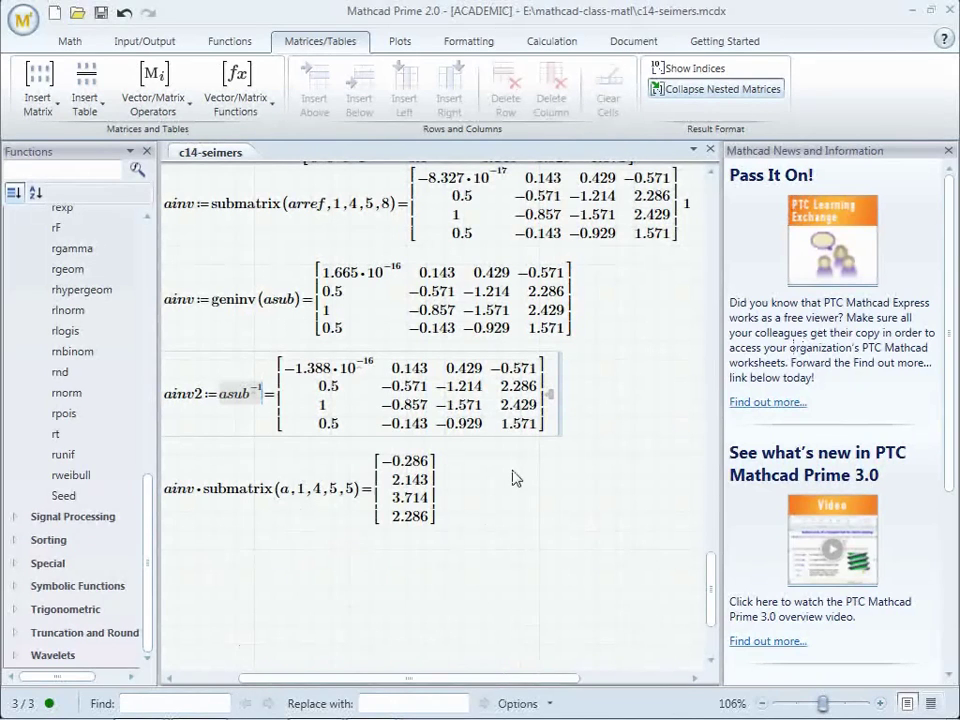
Evaluate submatrix(a,1,4,5,5) in a new region below the ainv product
drag(713, 602, 711, 595)
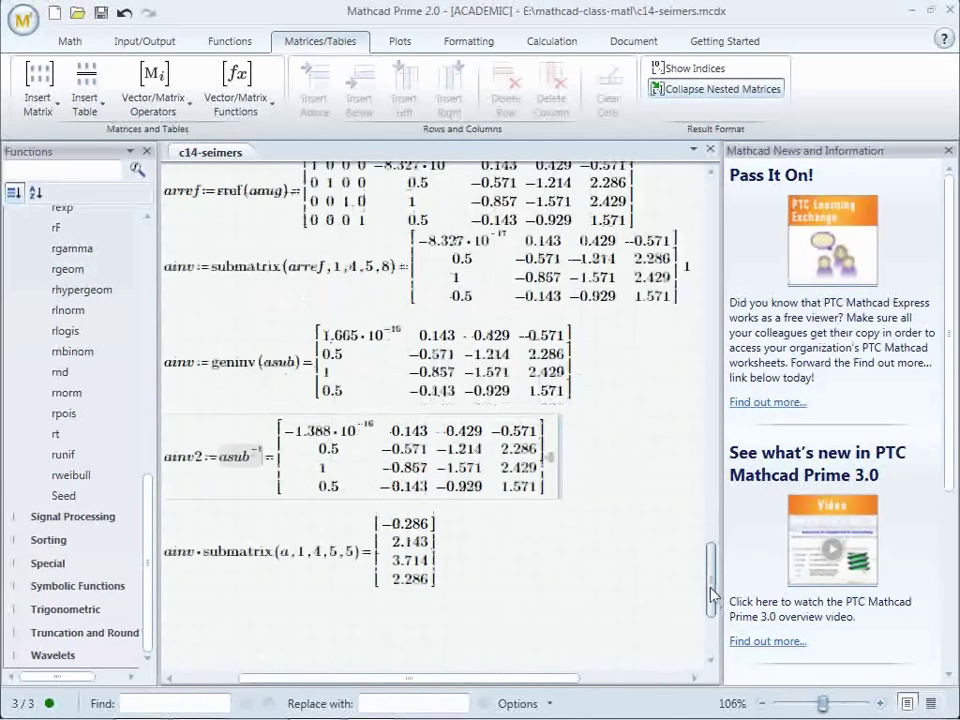
scroll(713, 553, down, 3)
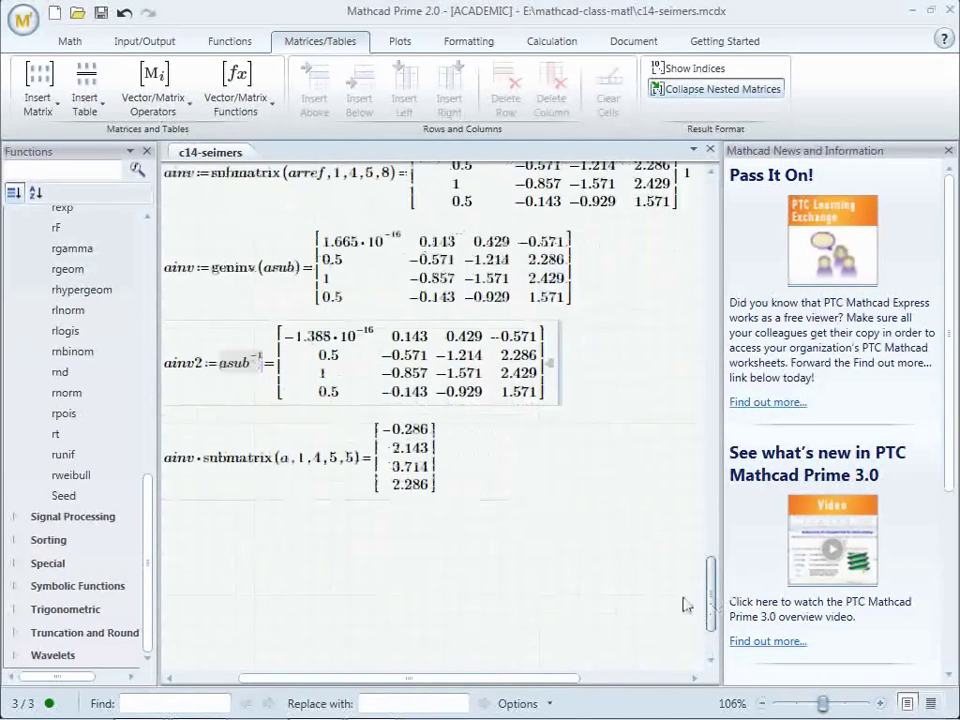
click(210, 464)
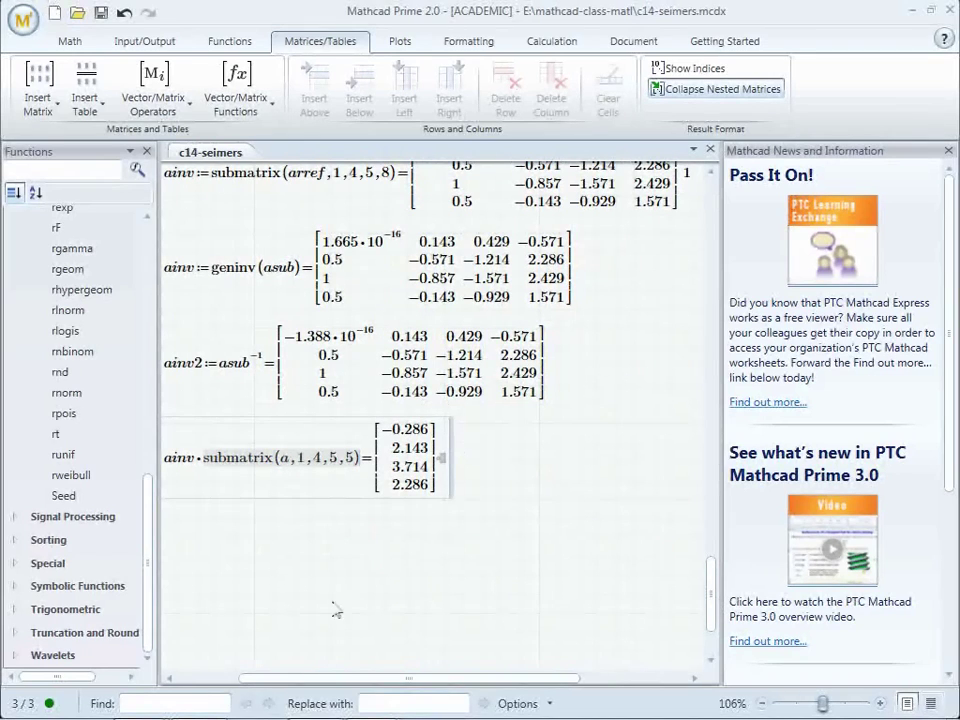
click(179, 538)
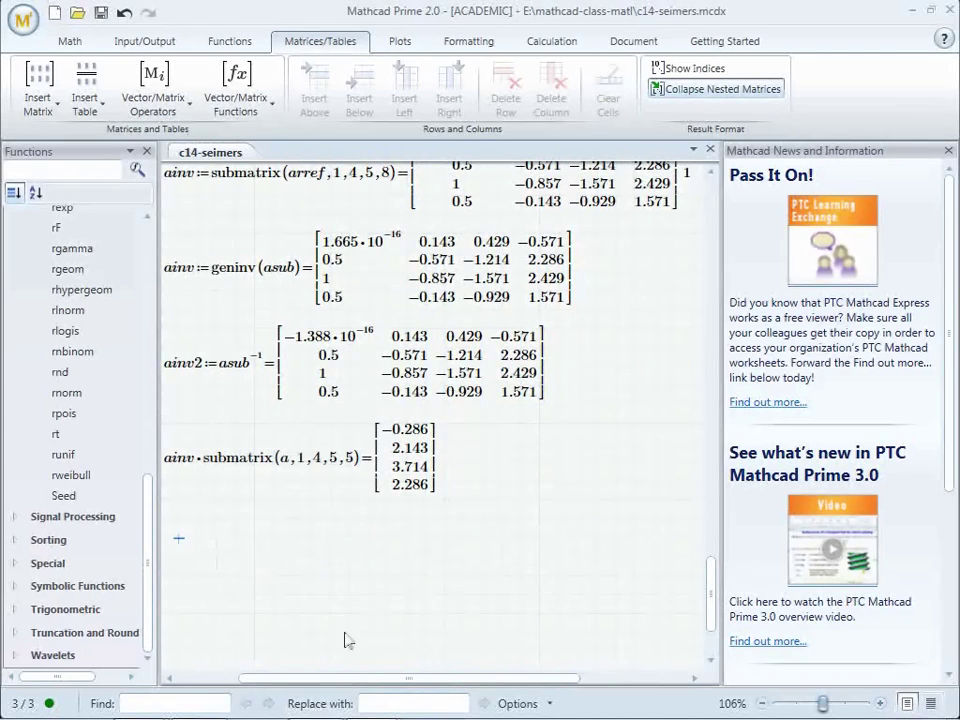
text(submatrix(a,1,4,5,5))
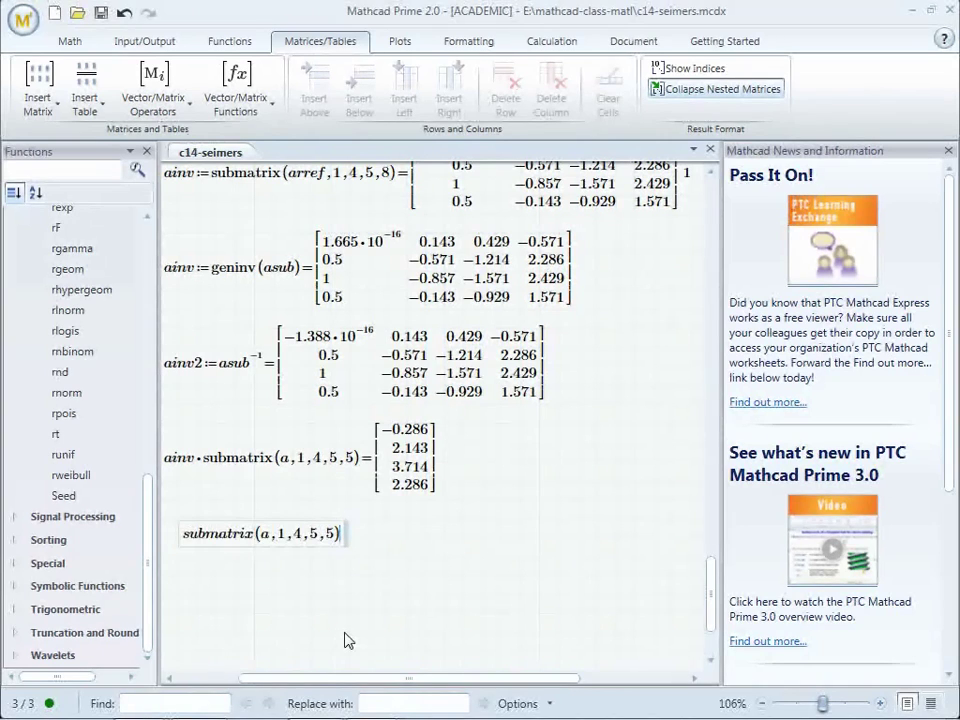
text(=)
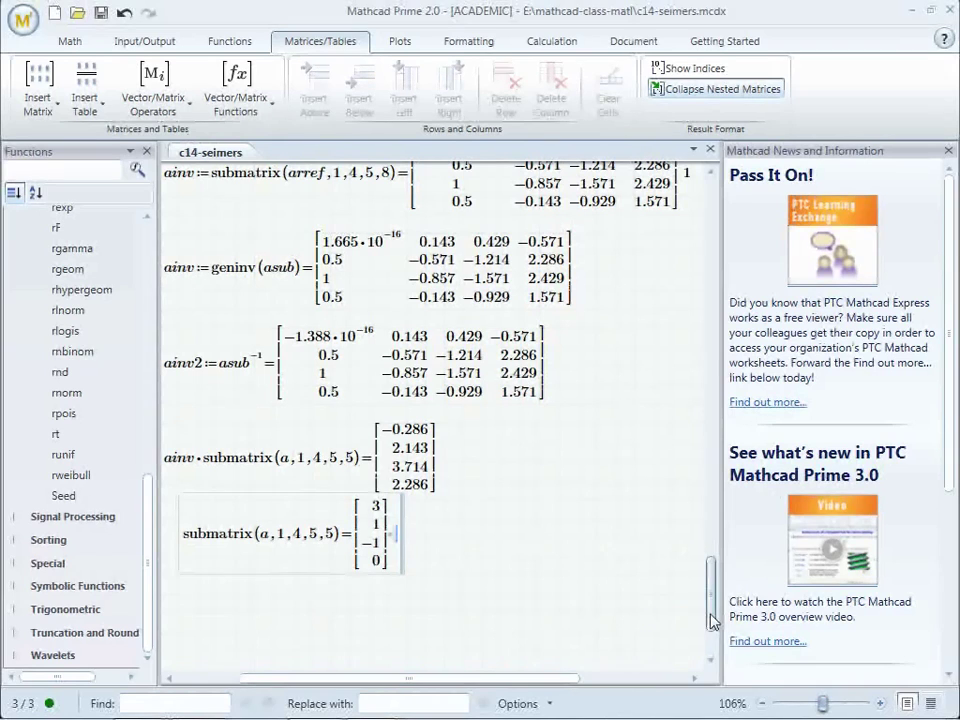
Compare the last column of the rref(a) result with the ainv · submatrix(a,1,4,5,5) product at the worksheet's end
scroll(716, 612, up, 3)
scroll(716, 612, up, 10)
scroll(724, 608, down, 10)
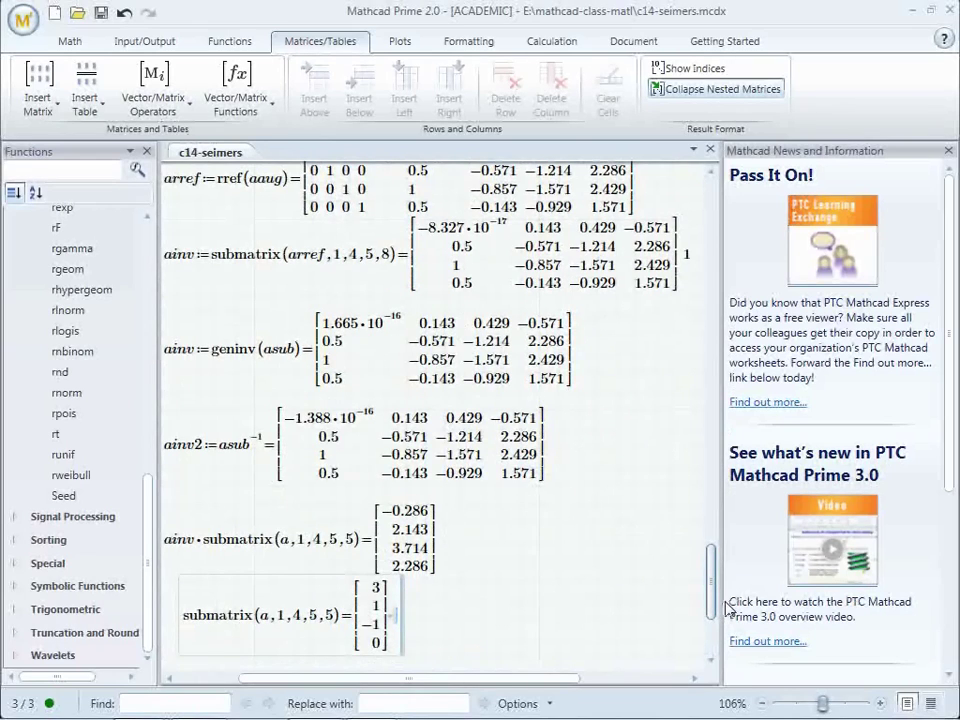
drag(724, 602, 722, 609)
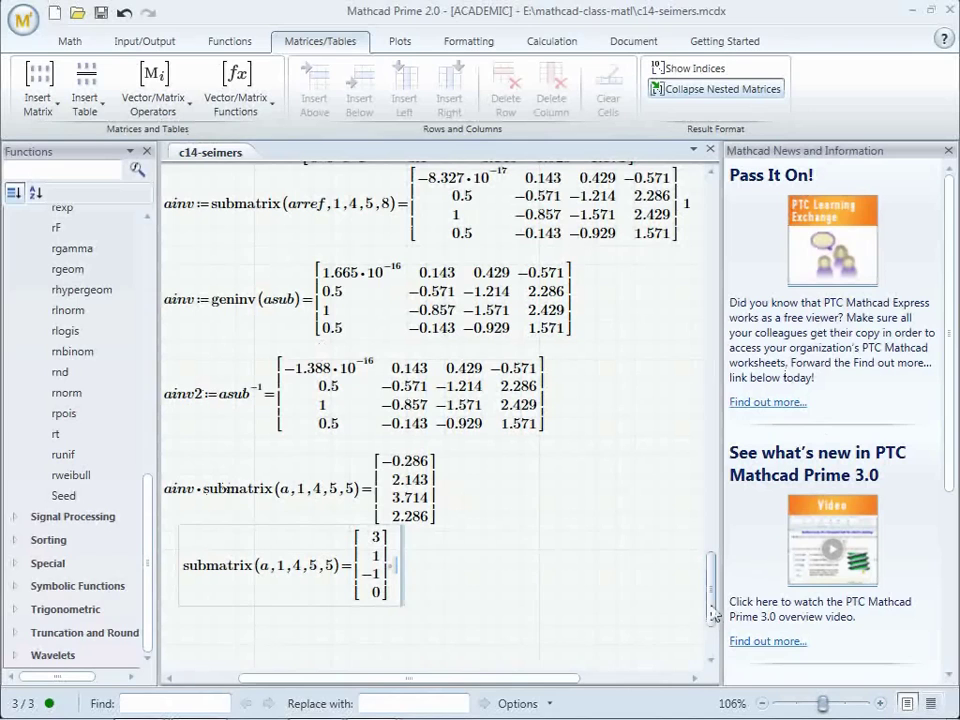
drag(713, 614, 722, 476)
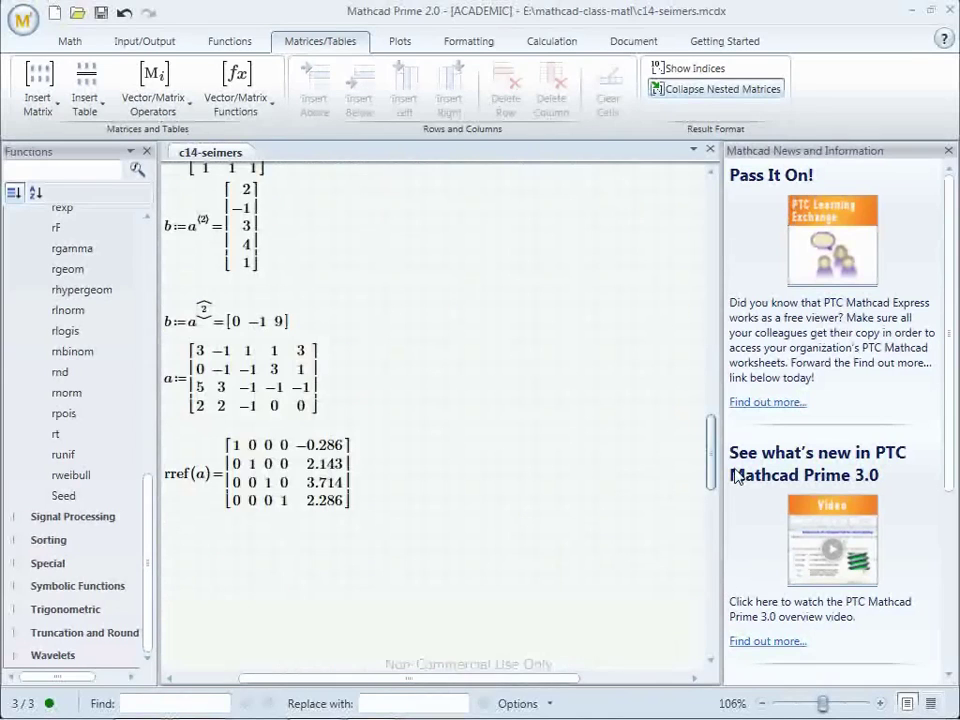
click(333, 470)
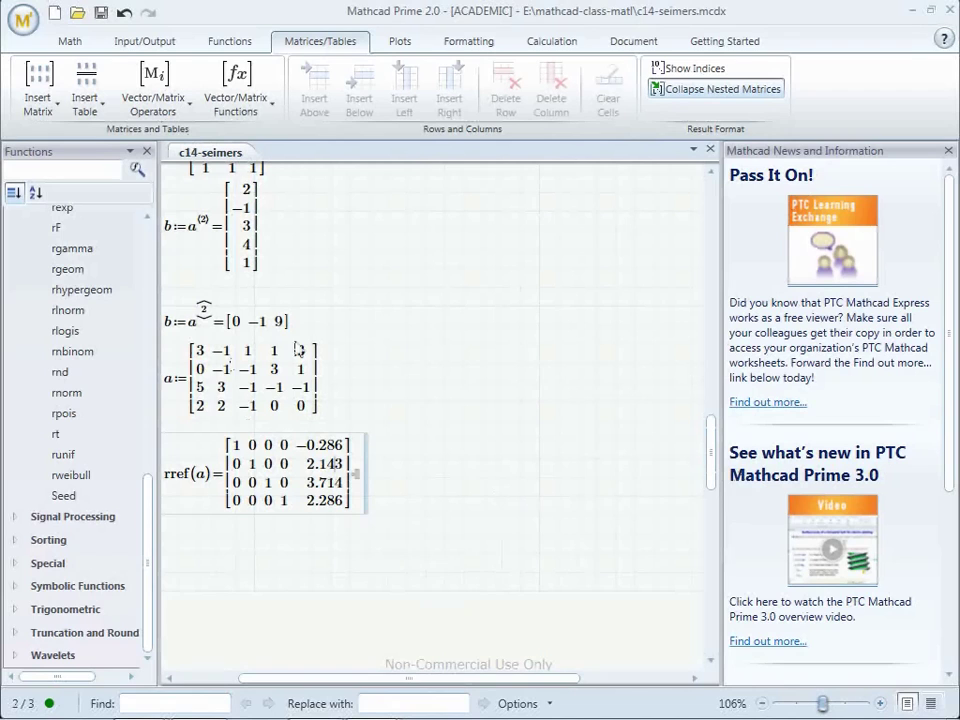
click(711, 662)
click(711, 662)
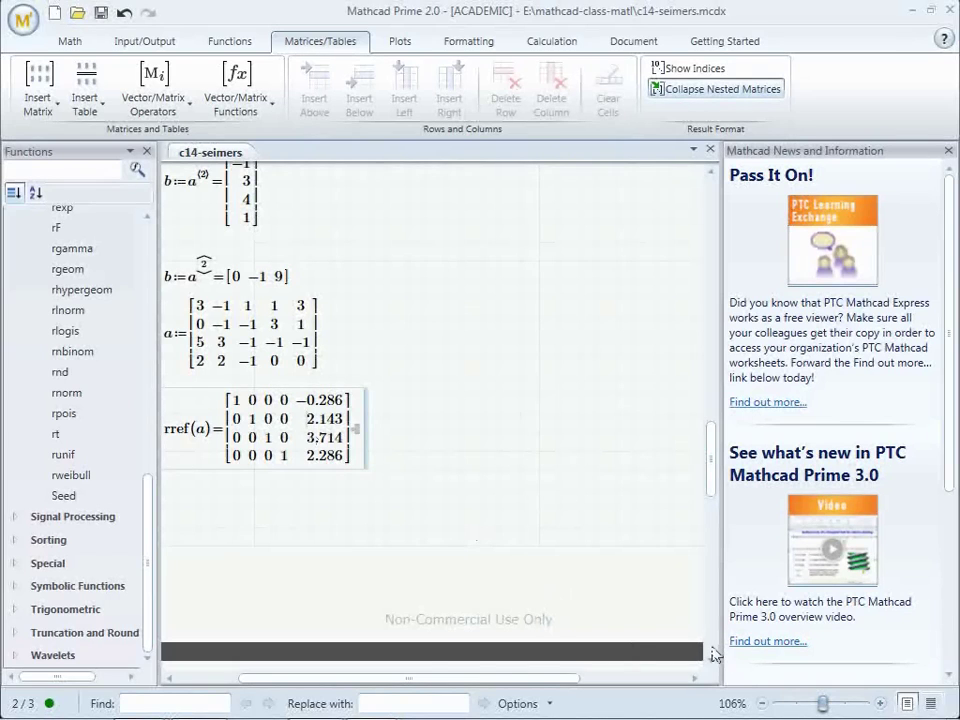
scroll(714, 654, down, 5)
scroll(714, 654, down, 5)
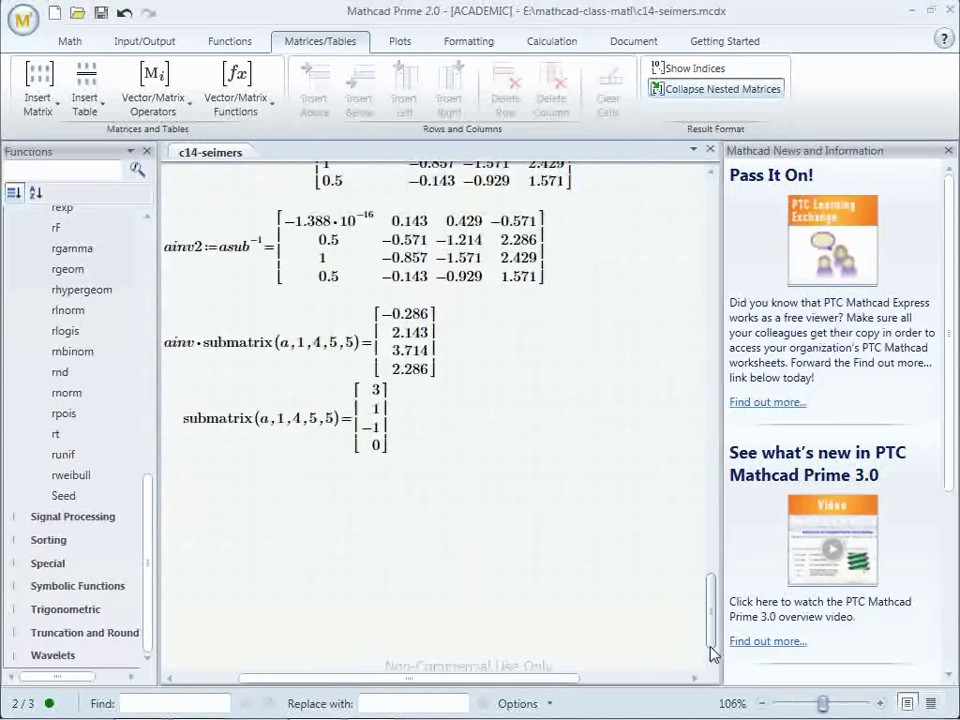
scroll(714, 654, down, 2)
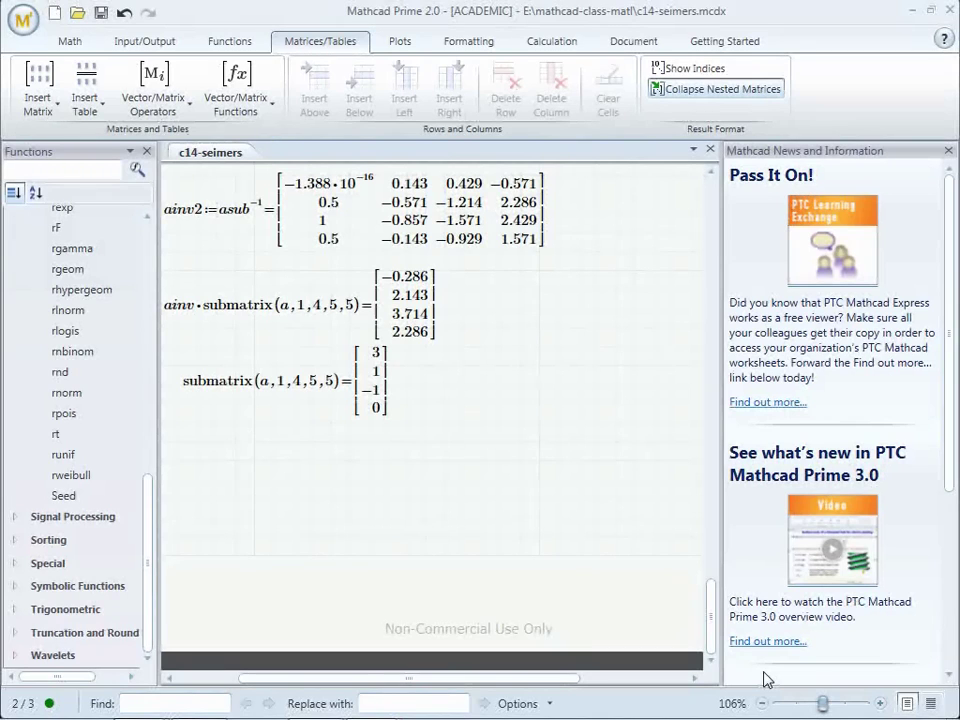
mouse_move(314, 706)
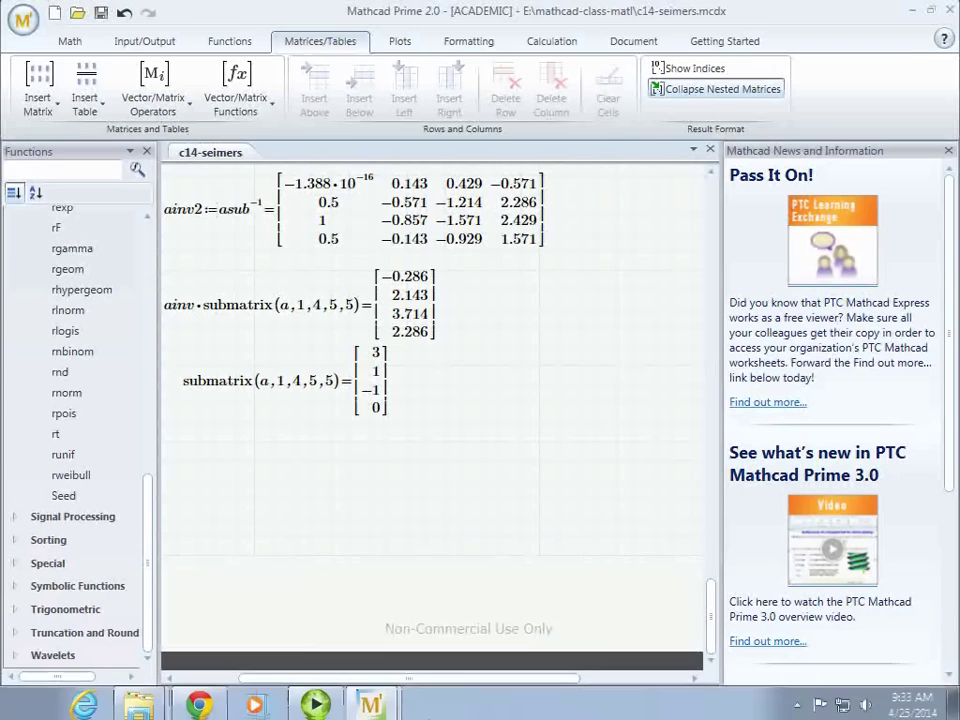